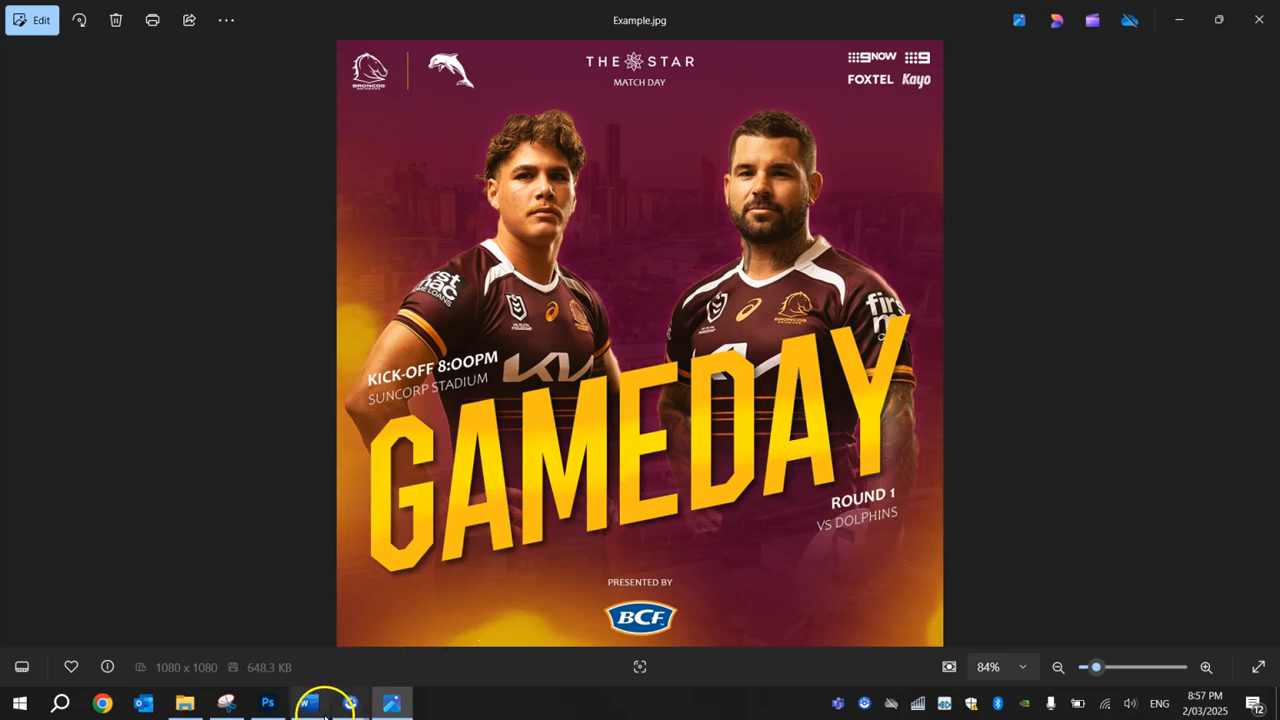
# Switch to Photoshop and add a point text layer reading GAMEDAY over the lower body of the player with the curly hair
pyautogui.click(267, 703)
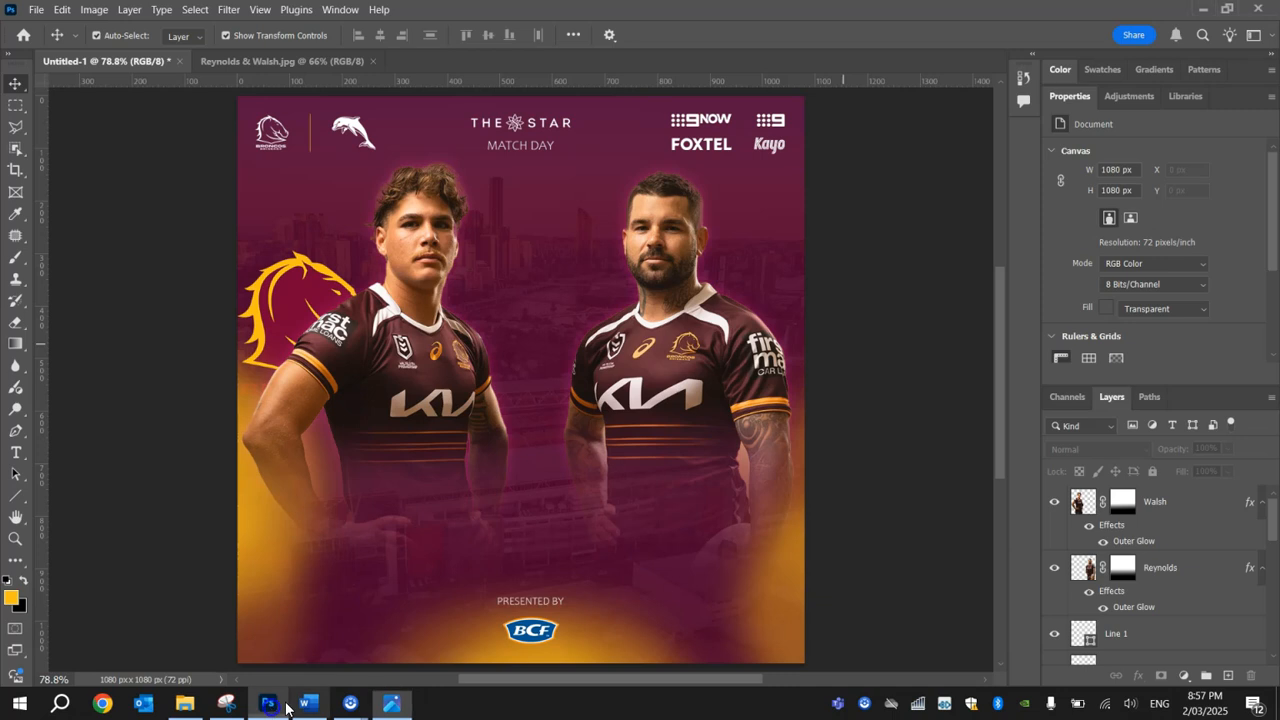
pyautogui.click(16, 454)
pyautogui.click(100, 451)
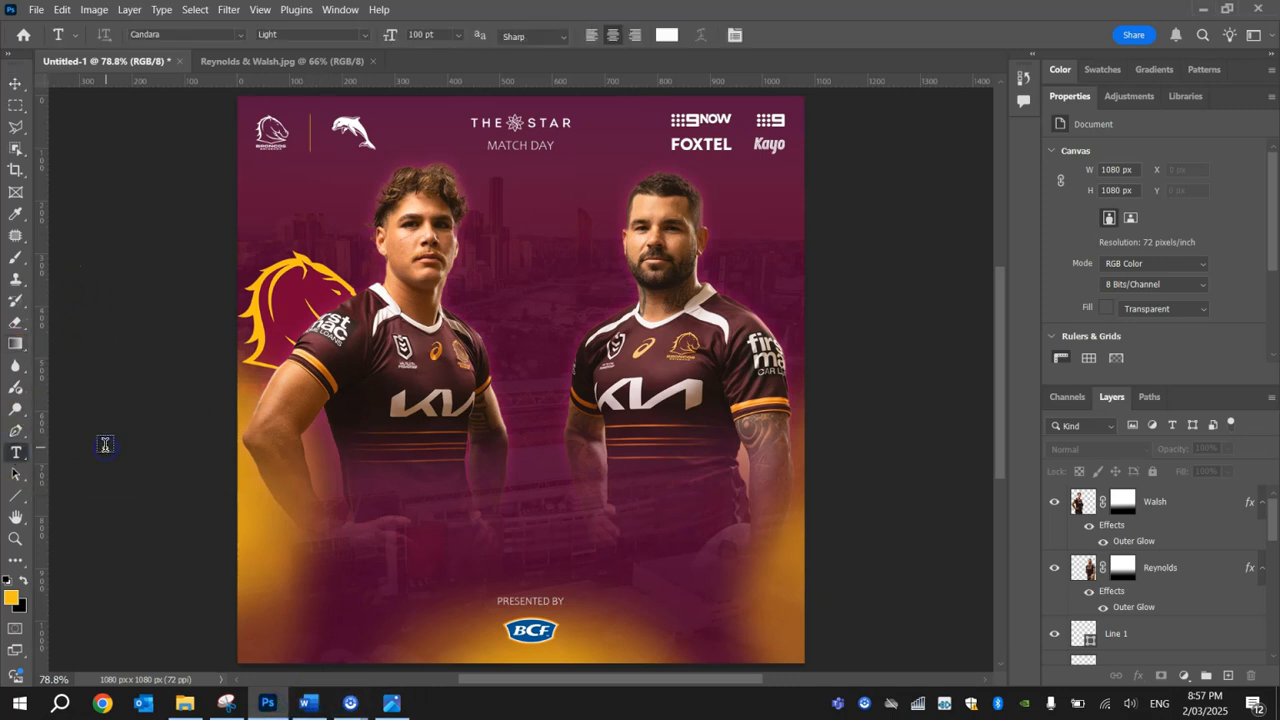
pyautogui.click(419, 498)
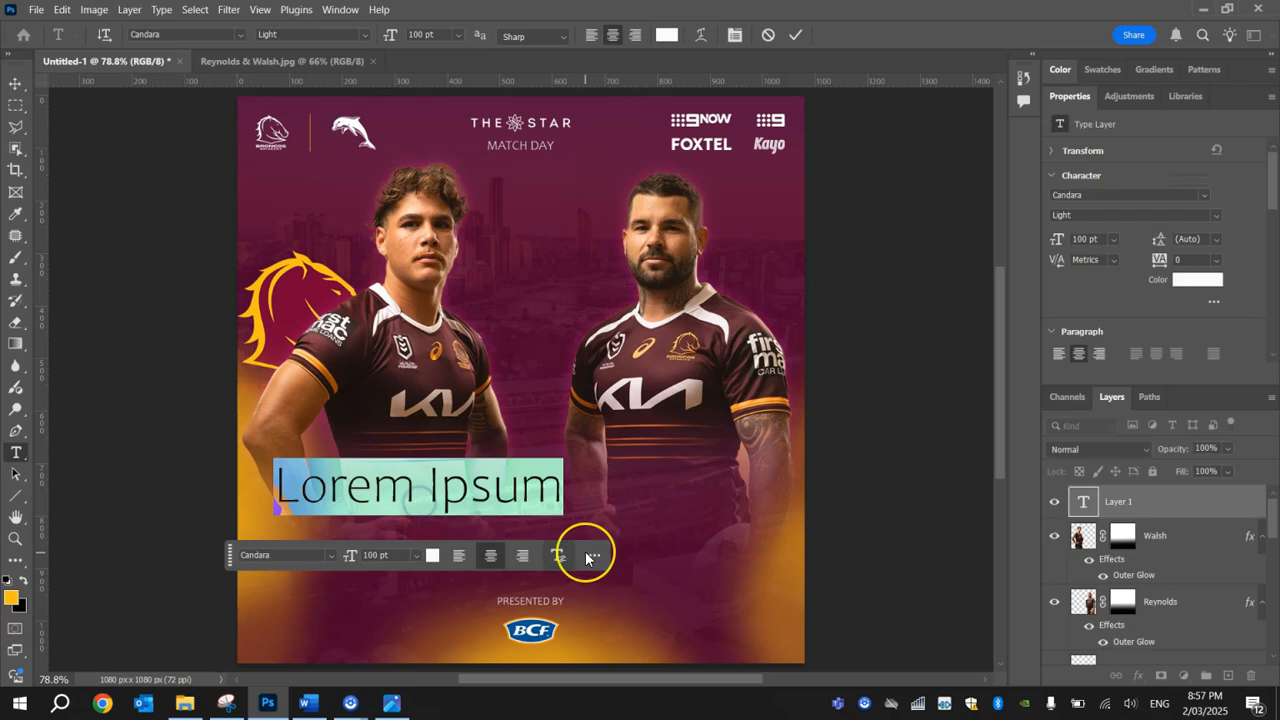
pyautogui.write('GAMEDAY')
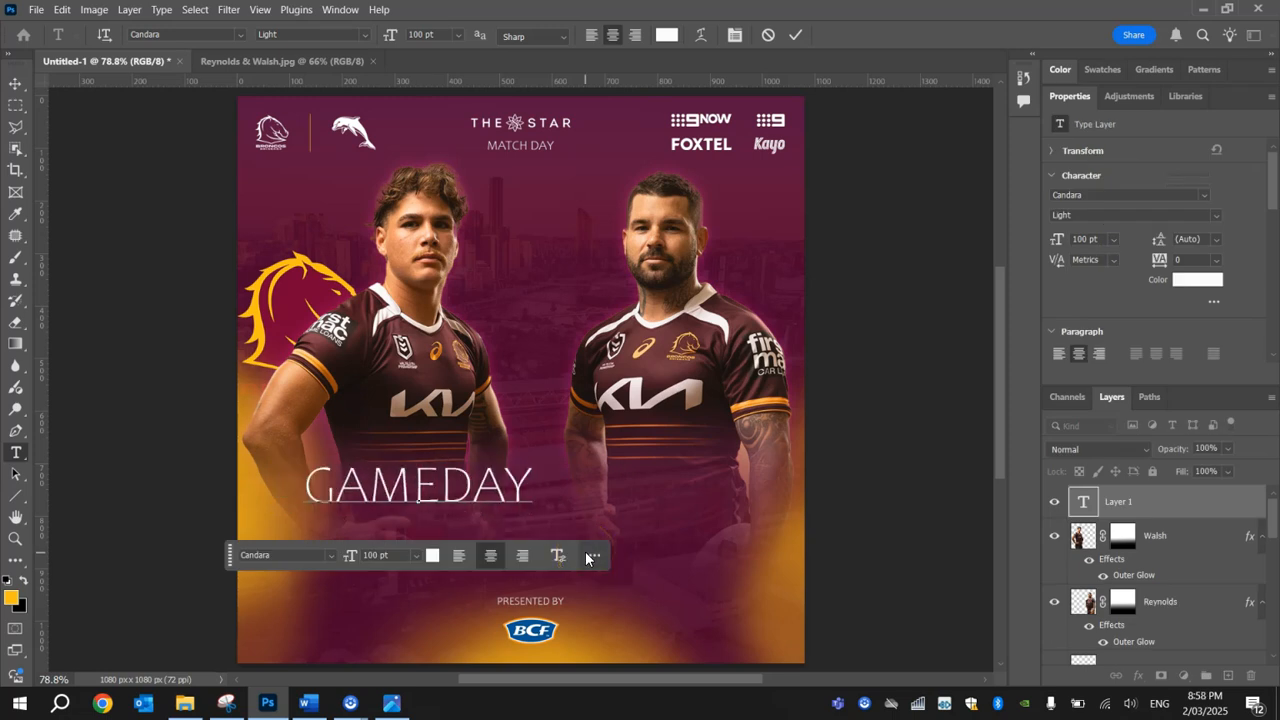
# Change the font of the whole GAMEDAY text to SPORTVIPER Regular
pyautogui.hotkey('ctrl', 'a')
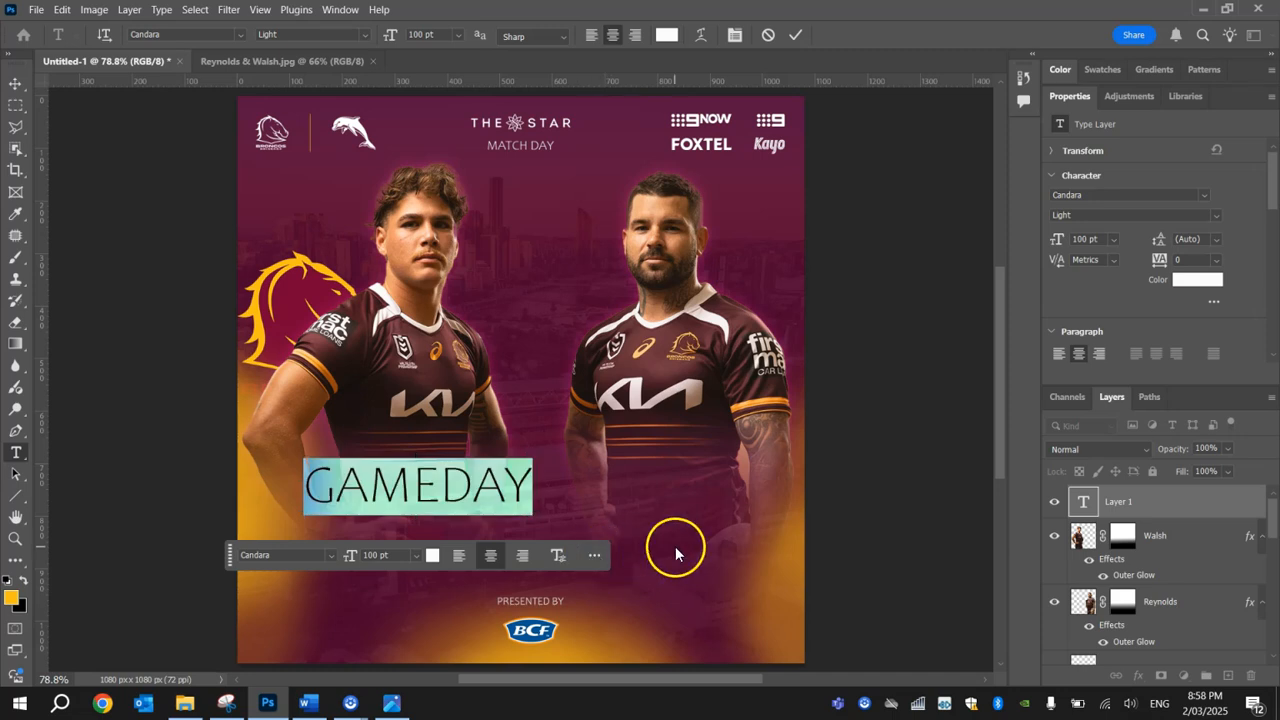
pyautogui.click(241, 35)
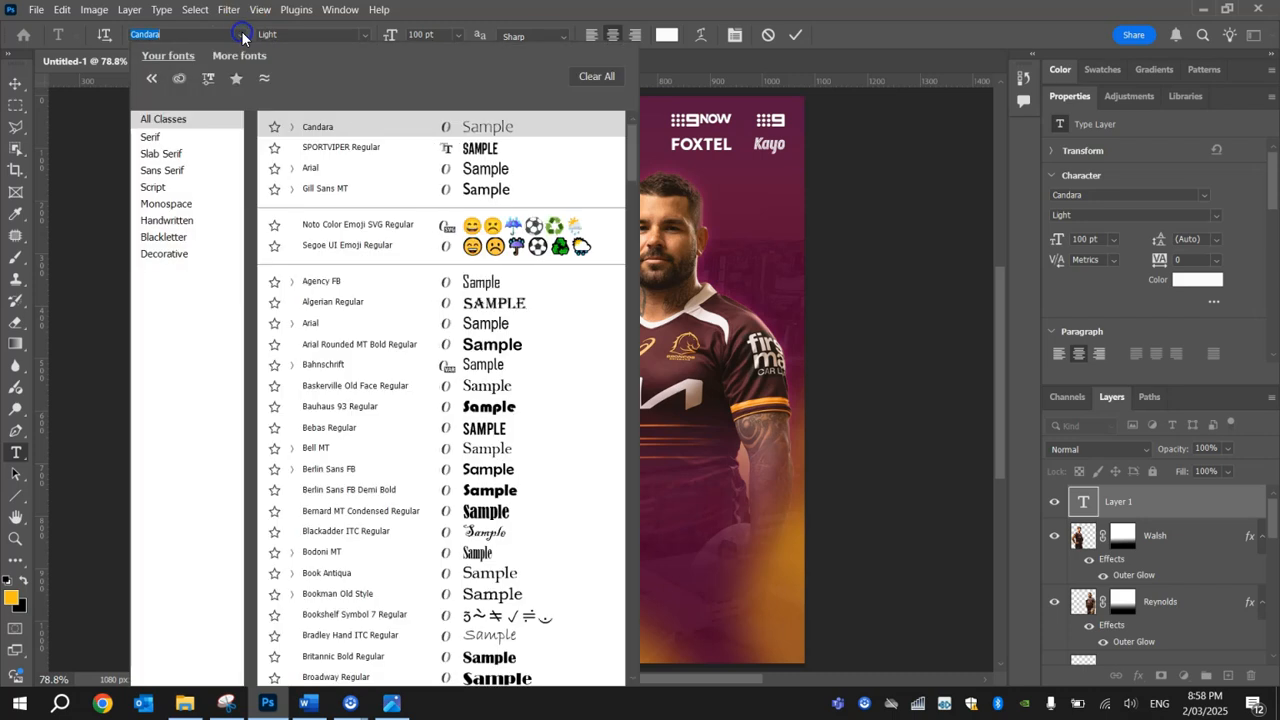
pyautogui.click(388, 148)
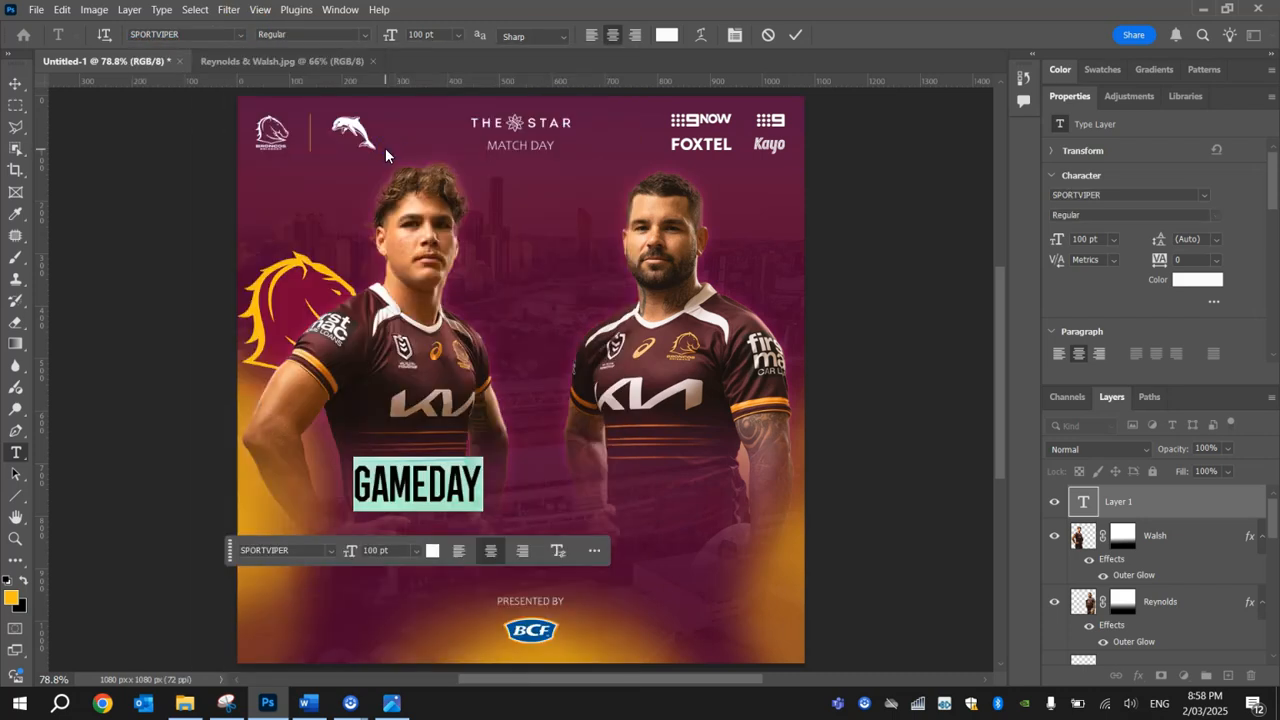
# Recolour the GAMEDAY text with the yellow sampled from the large Broncos horse logo
pyautogui.click(668, 35)
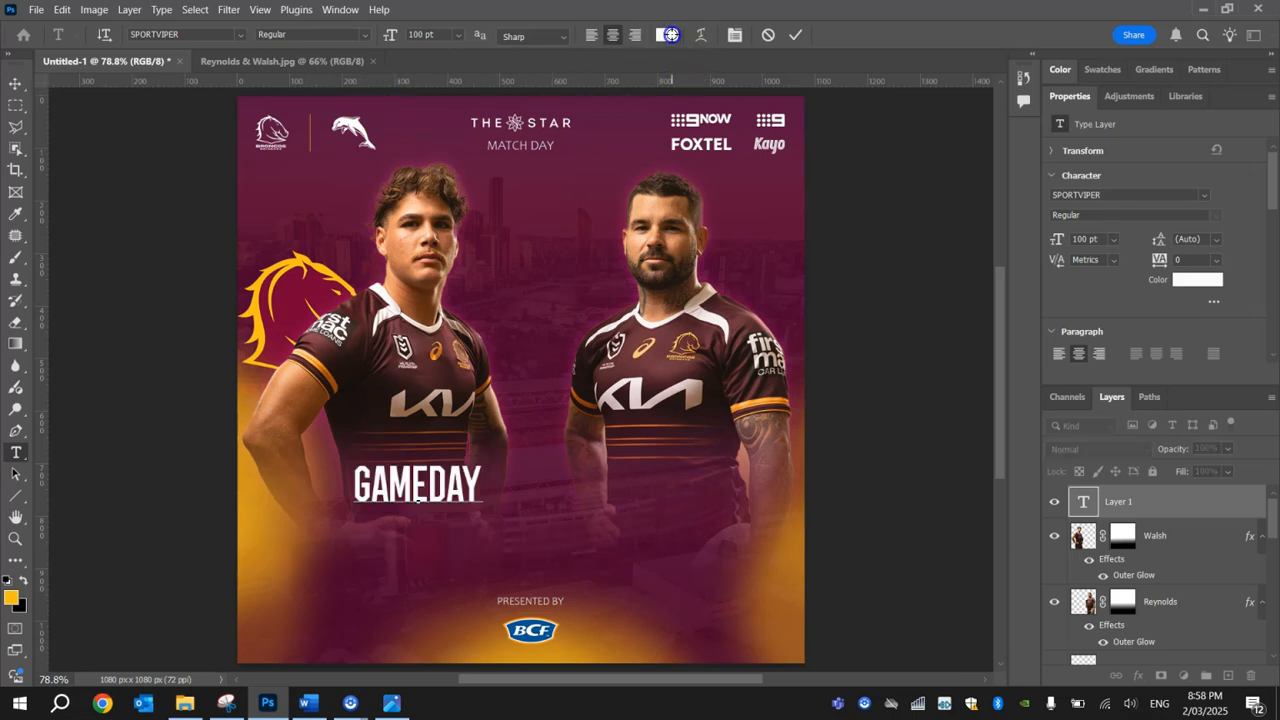
pyautogui.click(298, 260)
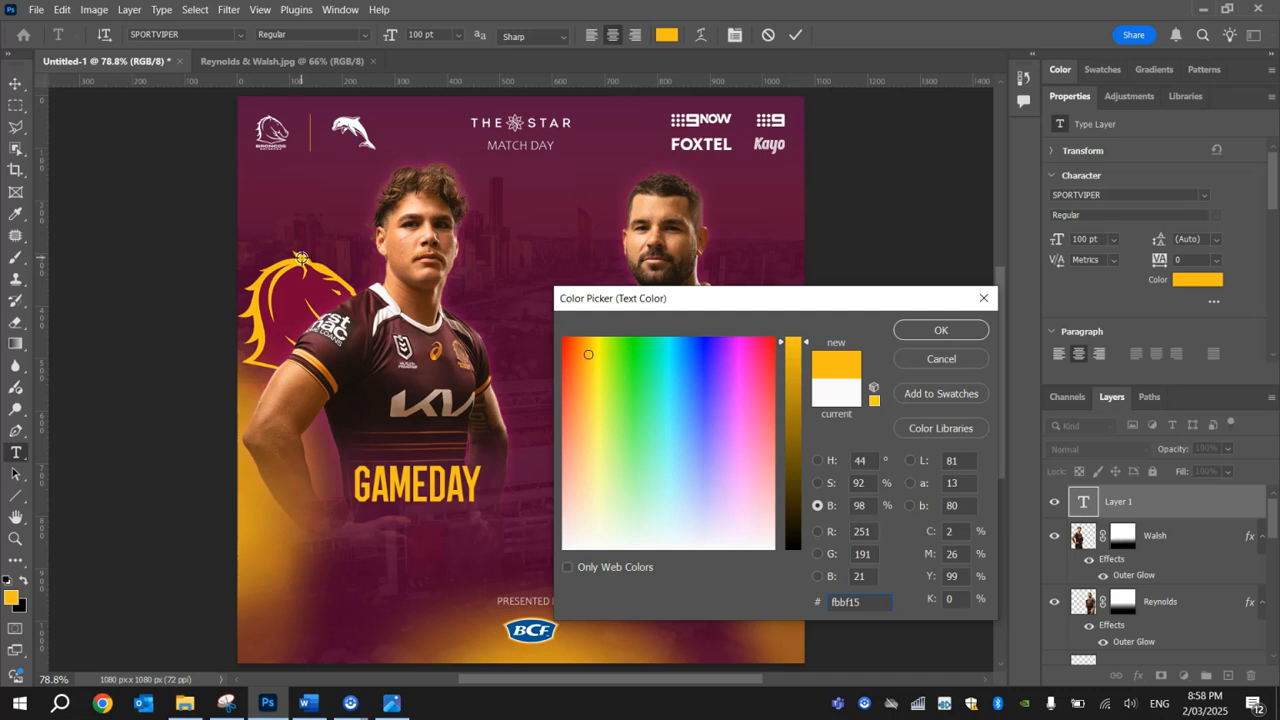
pyautogui.moveTo(302, 263); pyautogui.dragTo(288, 262)
pyautogui.click(926, 332)
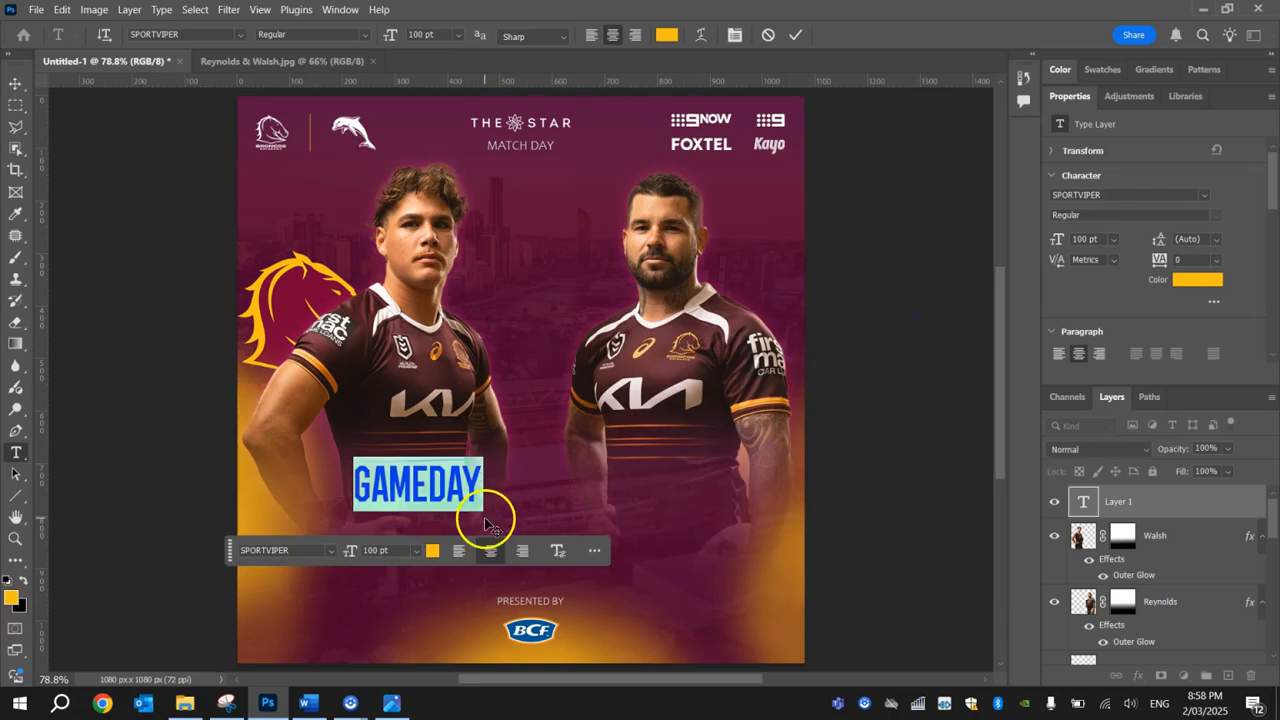
# Set the GAMEDAY text size to 400 pt and move it so it spans the poster's width across both players' waists
pyautogui.click(358, 551)
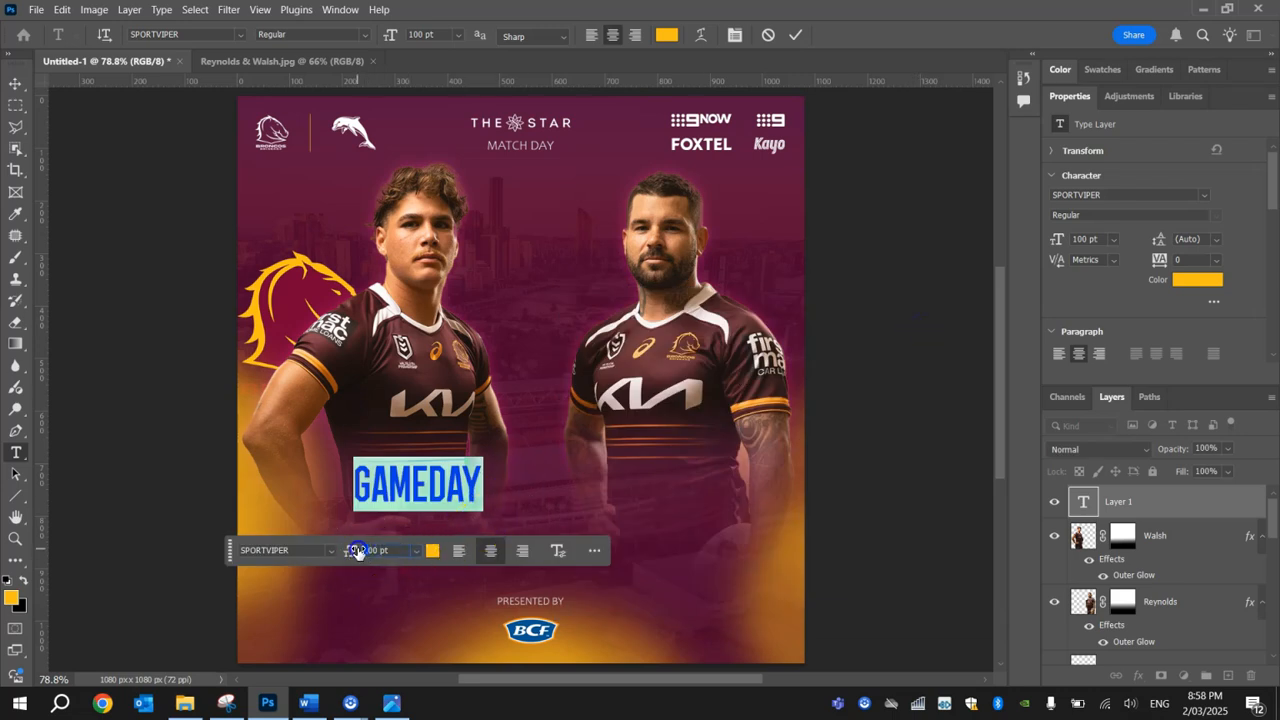
pyautogui.write('400')
pyautogui.press('Return')
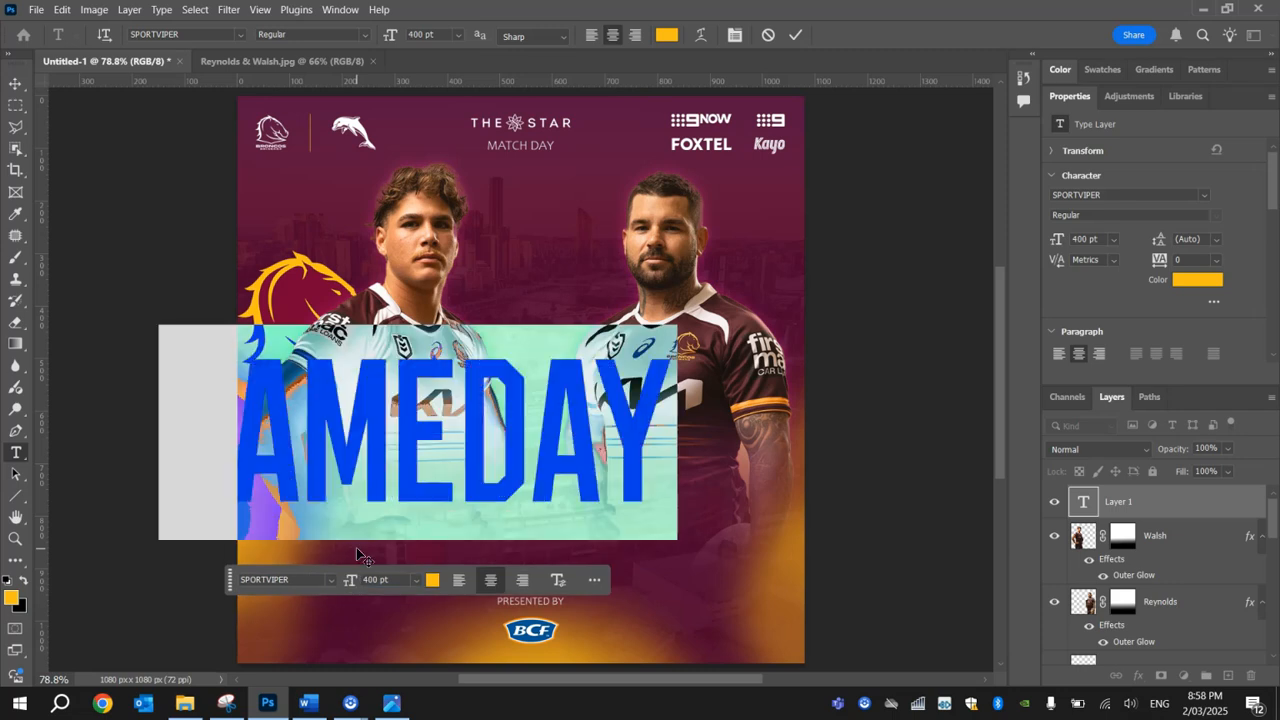
pyautogui.click(15, 83)
pyautogui.moveTo(476, 443); pyautogui.dragTo(580, 506)
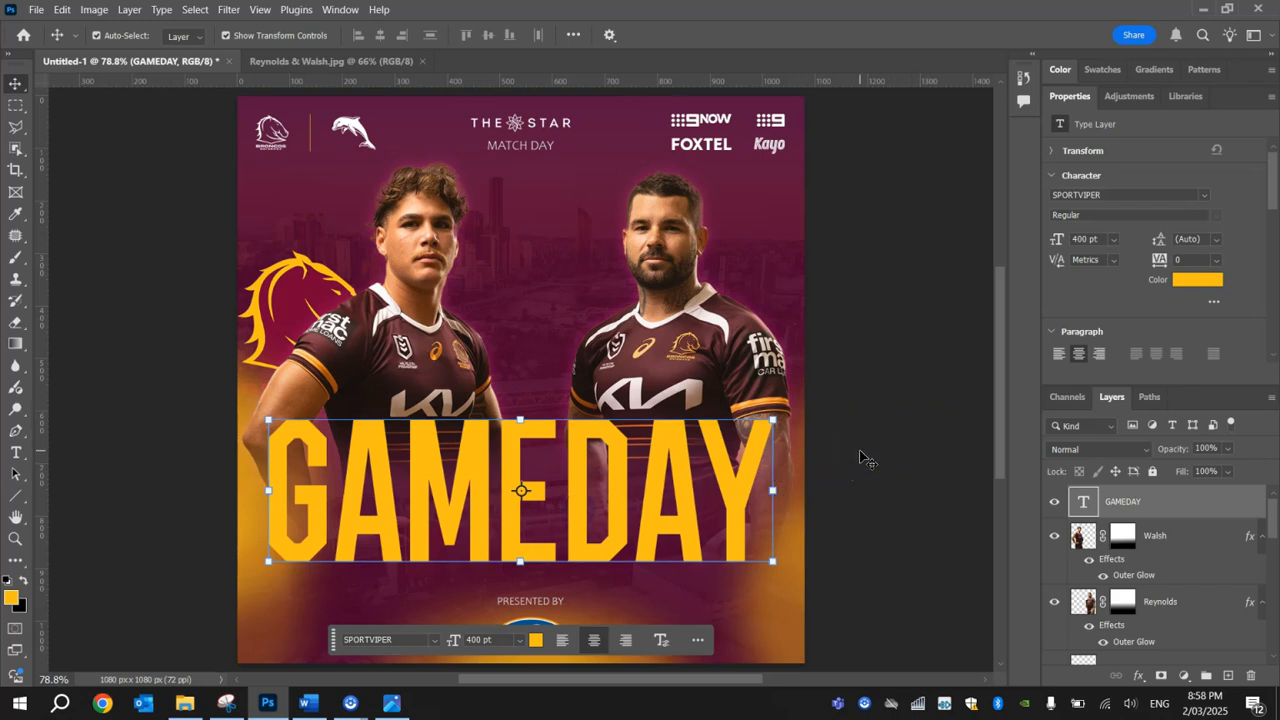
# Skew the GAMEDAY text vertically by about -8.7° so it rises towards the Y, and move it down to just above PRESENTED BY
pyautogui.click(63, 8)
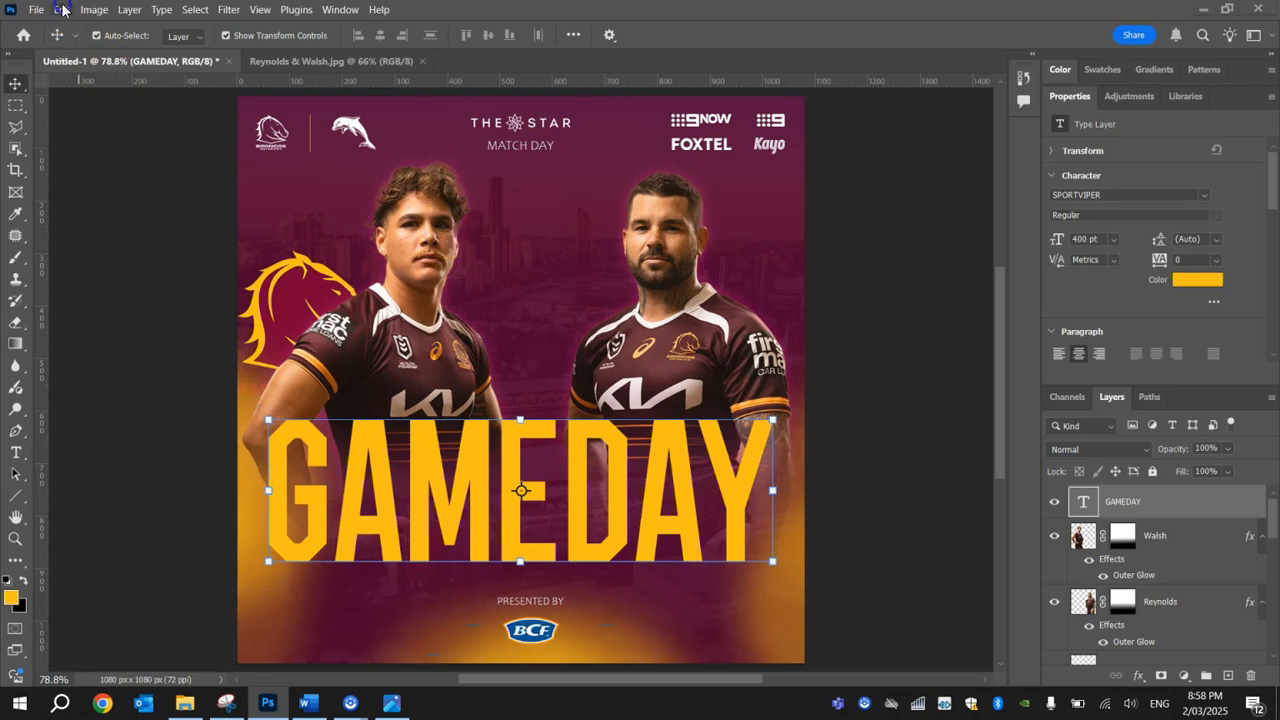
pyautogui.click(62, 10)
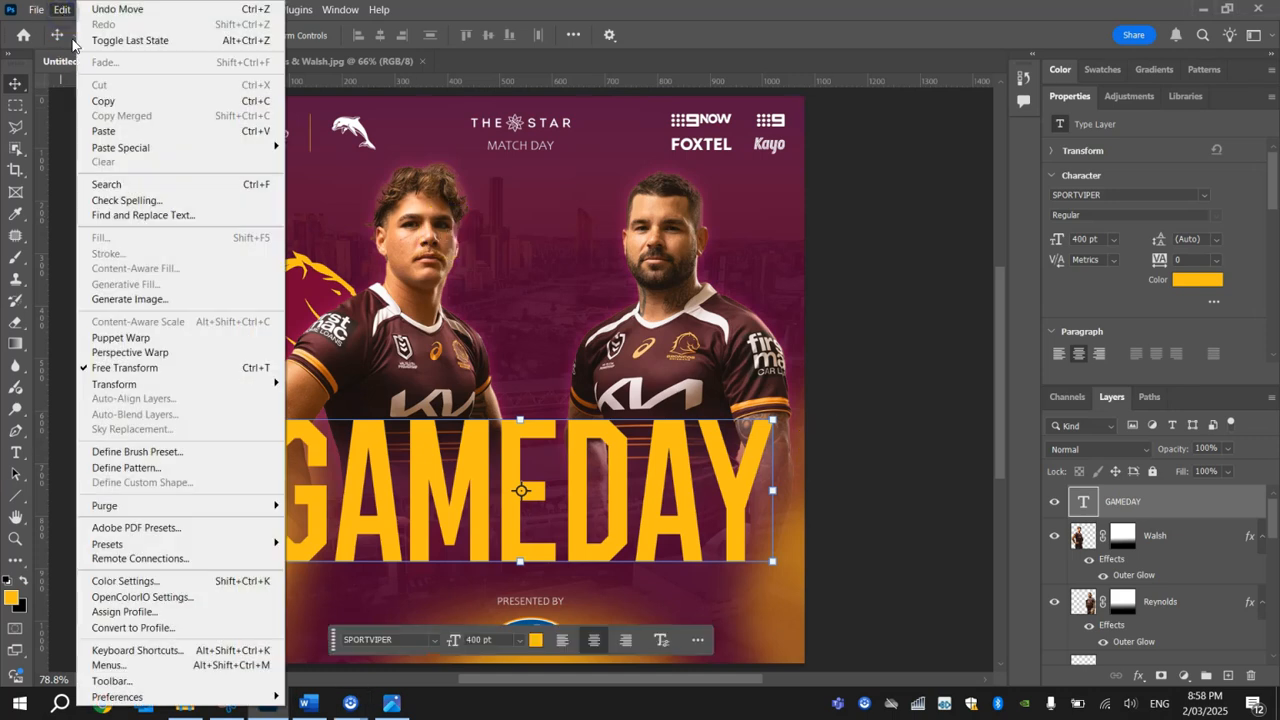
pyautogui.moveTo(163, 388)
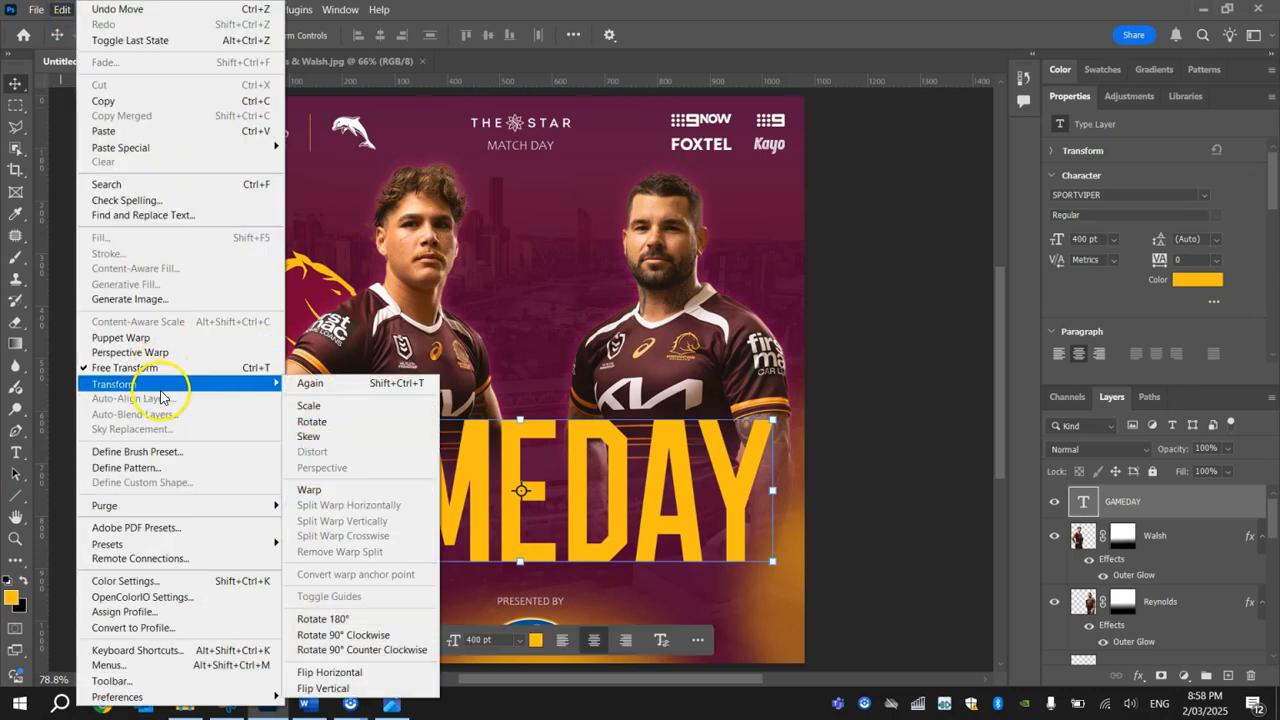
pyautogui.click(349, 437)
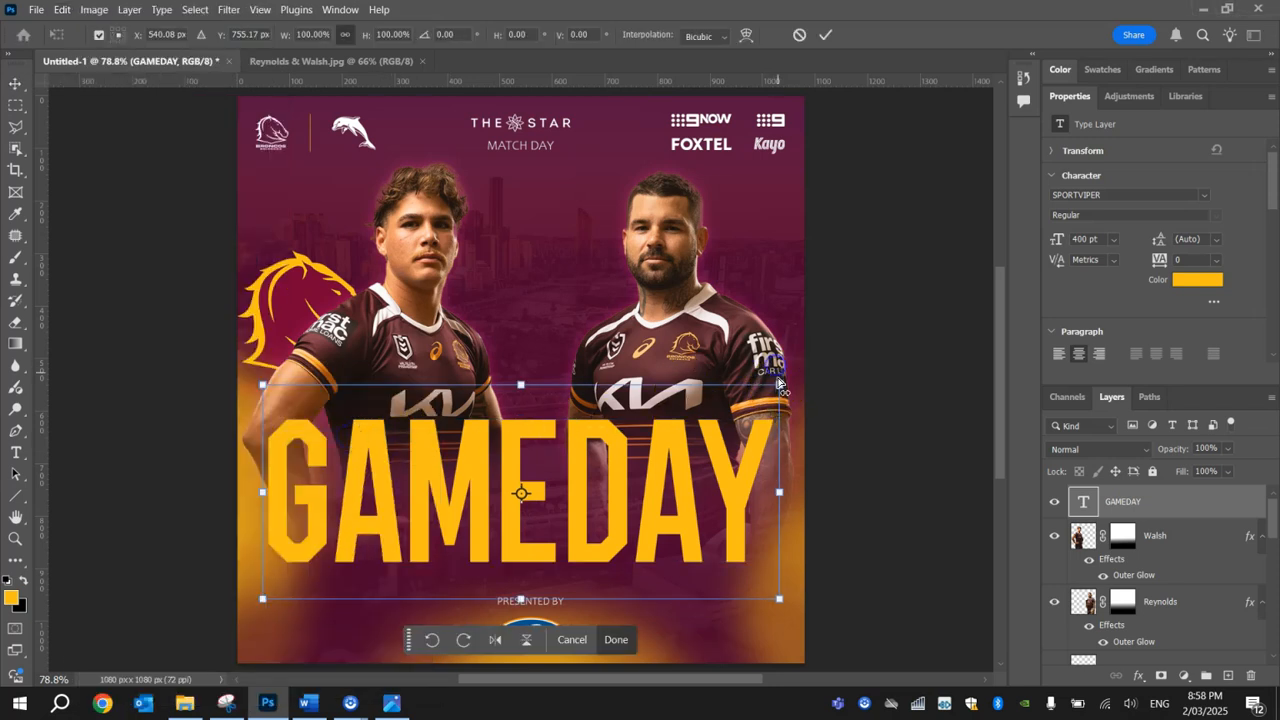
pyautogui.moveTo(780, 389); pyautogui.dragTo(779, 308)
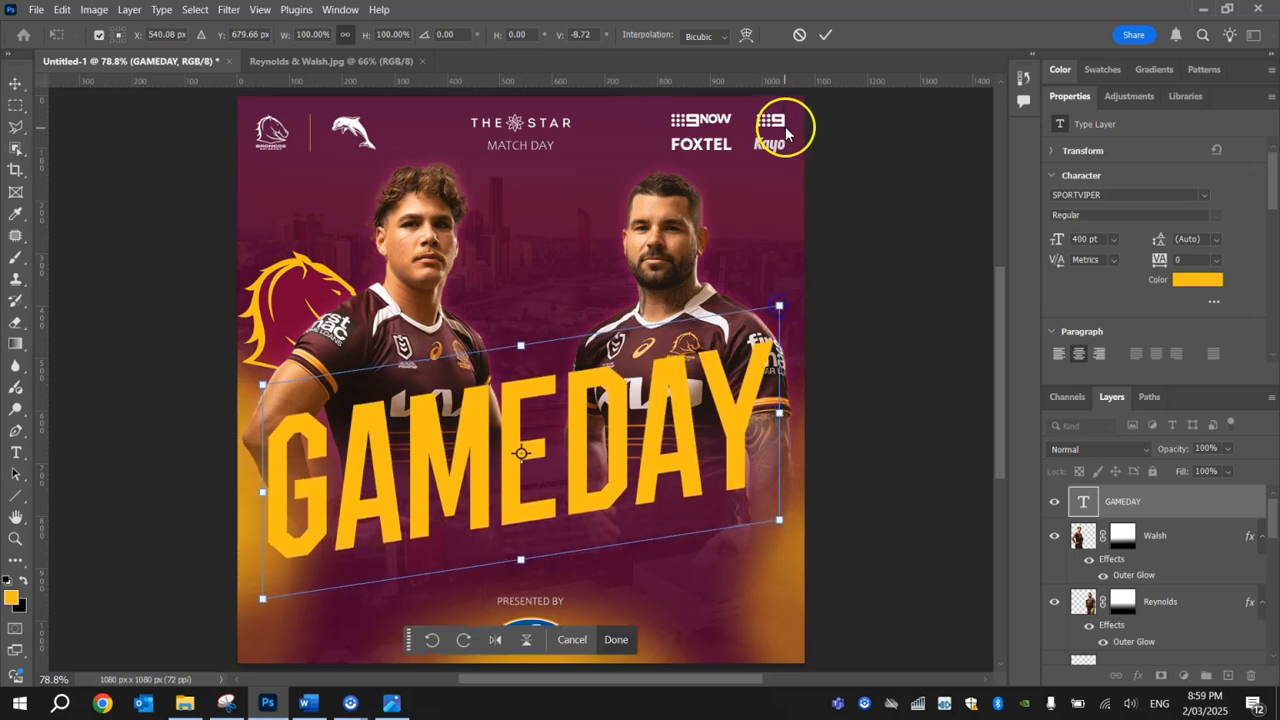
pyautogui.click(826, 37)
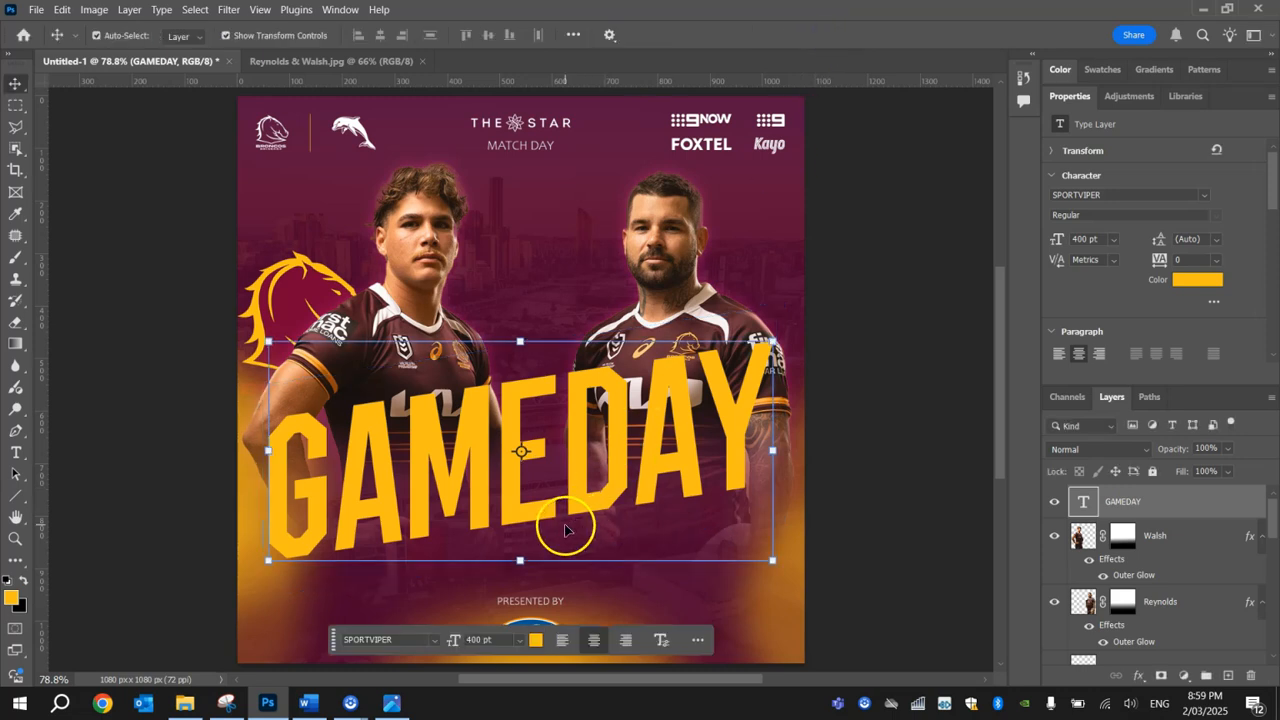
pyautogui.moveTo(527, 514); pyautogui.dragTo(532, 552)
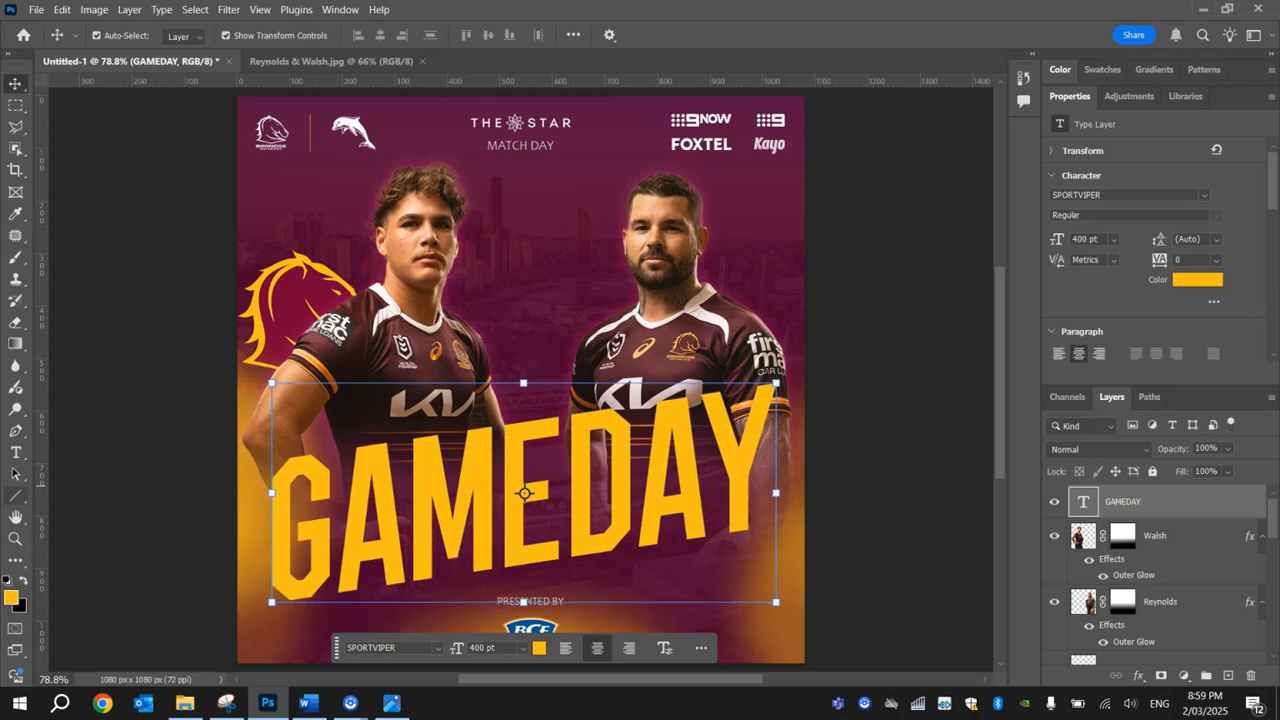
pyautogui.click(185, 404)
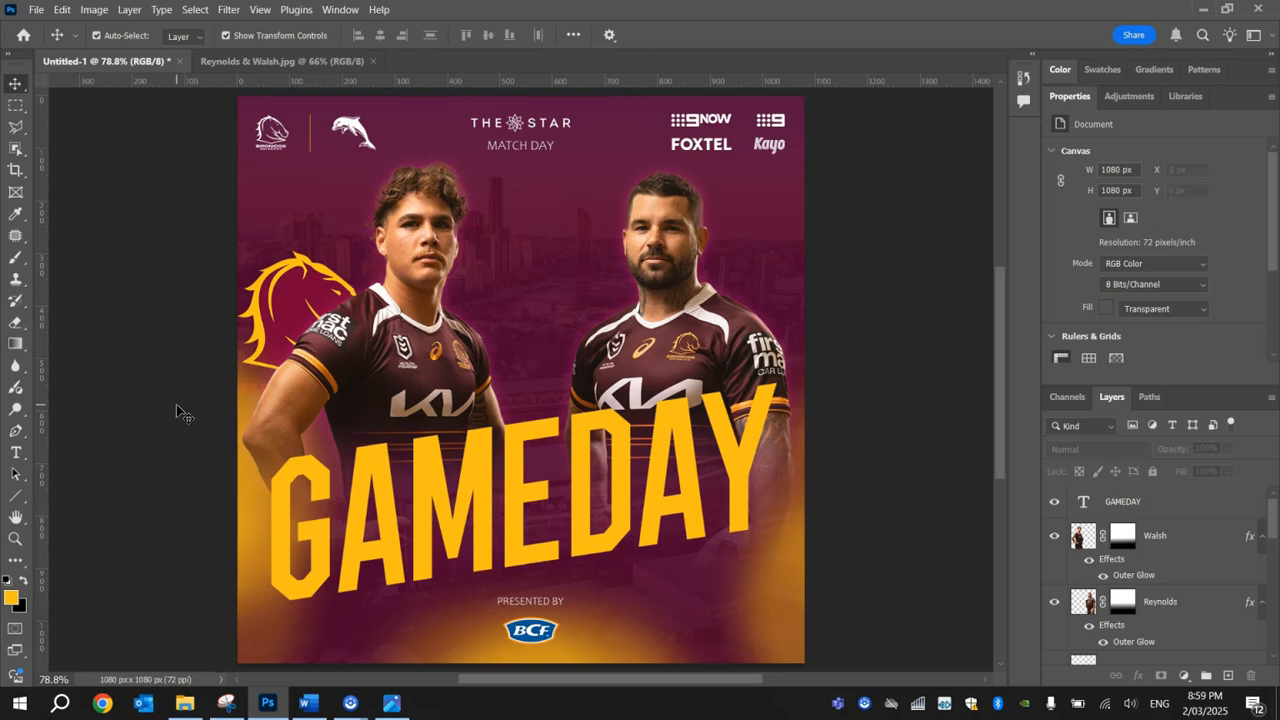
# Add a drop shadow to the GAMEDAY text layer with the Multiply blend mode and 60% opacity
pyautogui.click(587, 526)
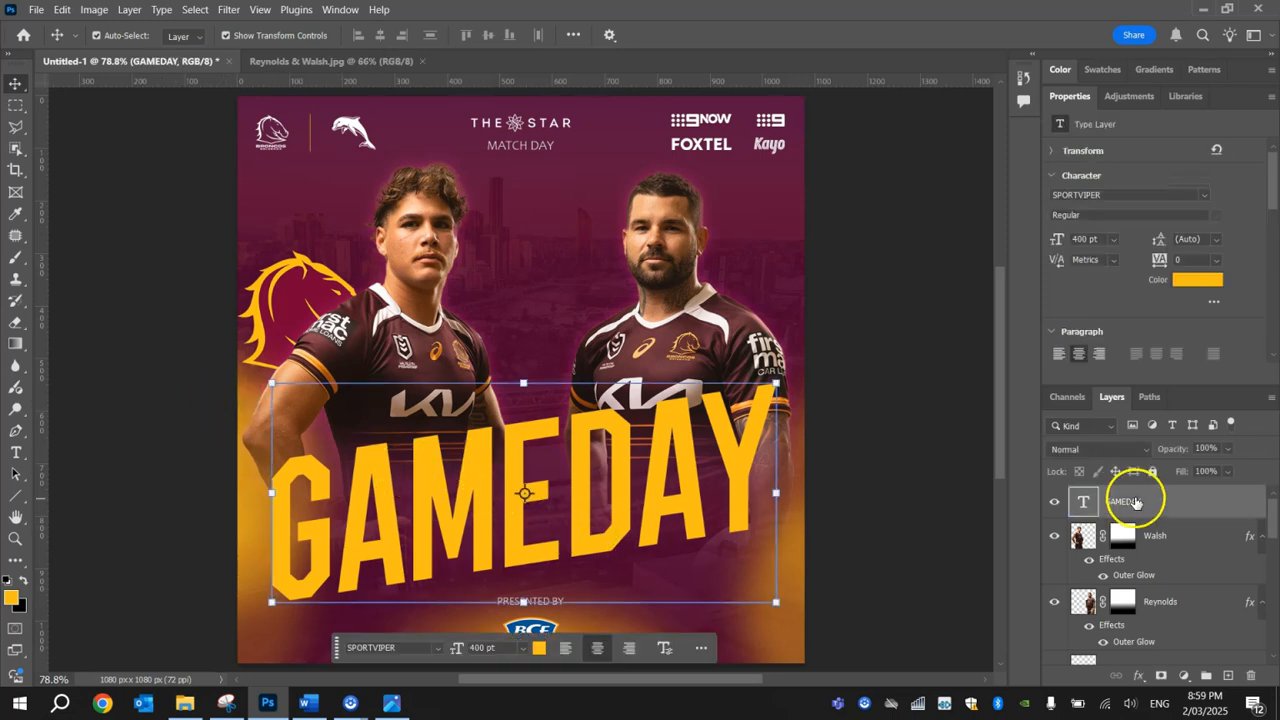
pyautogui.doubleClick(1200, 503)
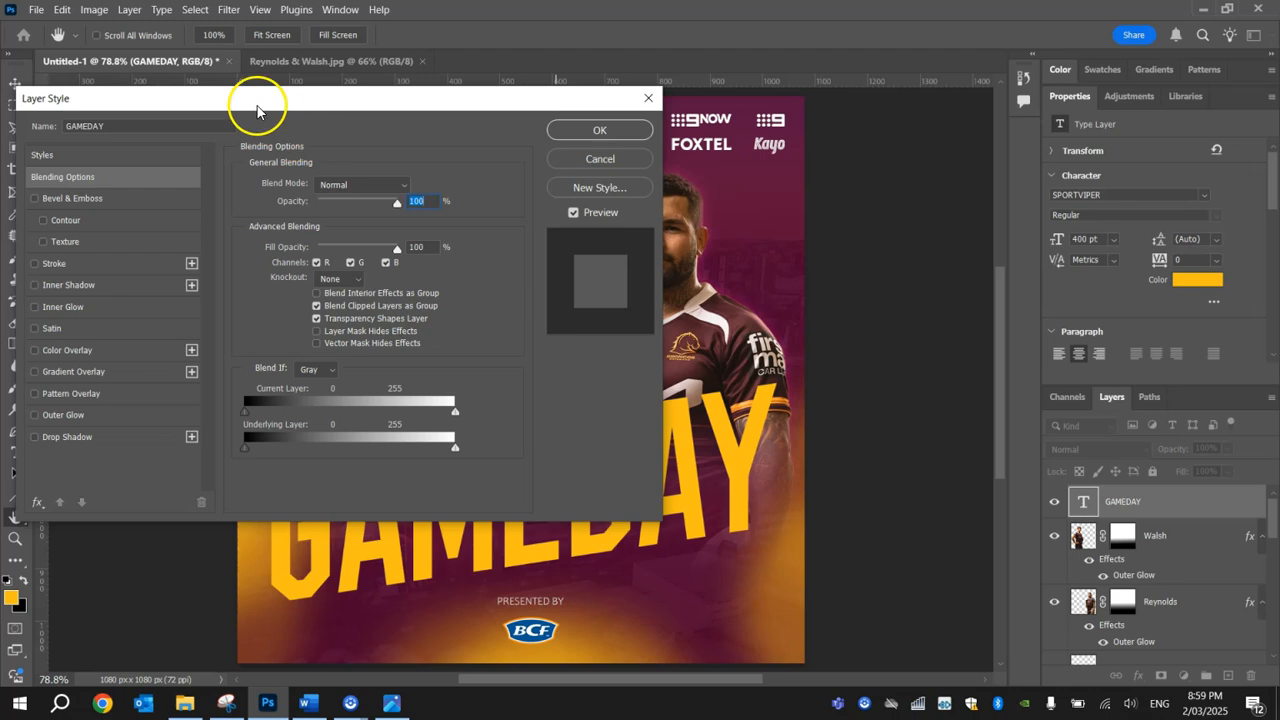
pyautogui.moveTo(258, 103); pyautogui.dragTo(489, 15)
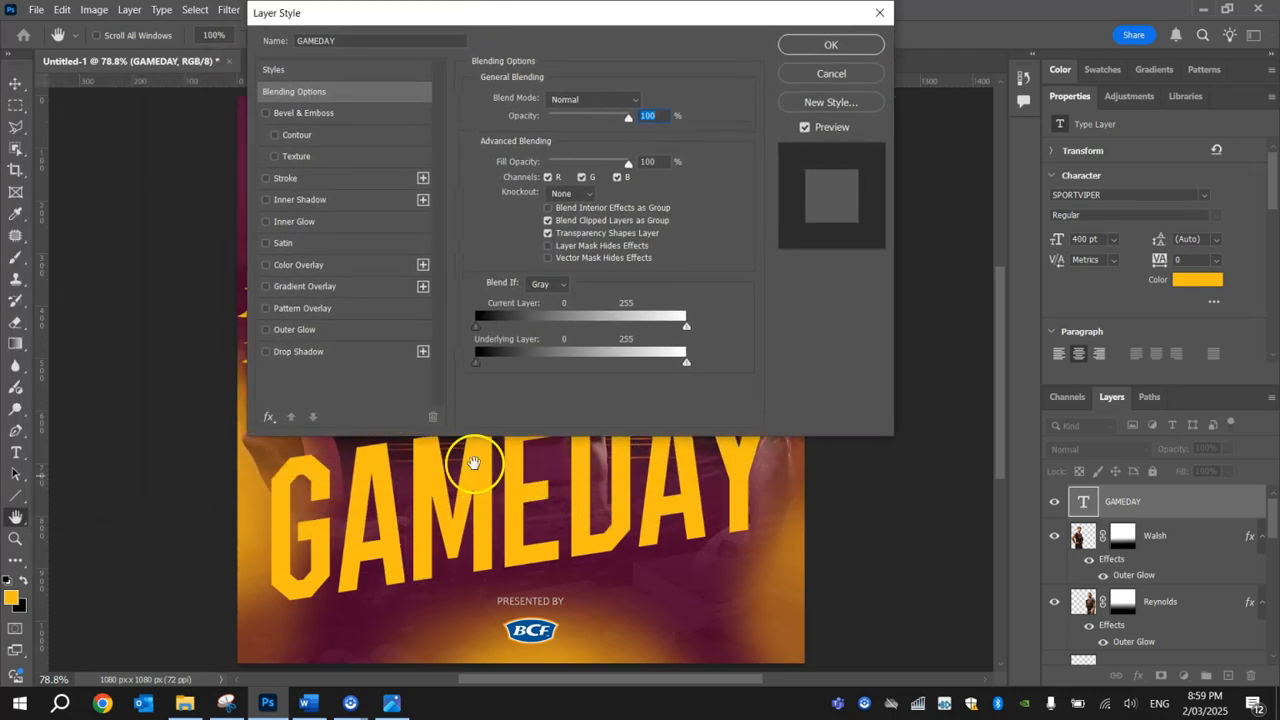
pyautogui.click(288, 354)
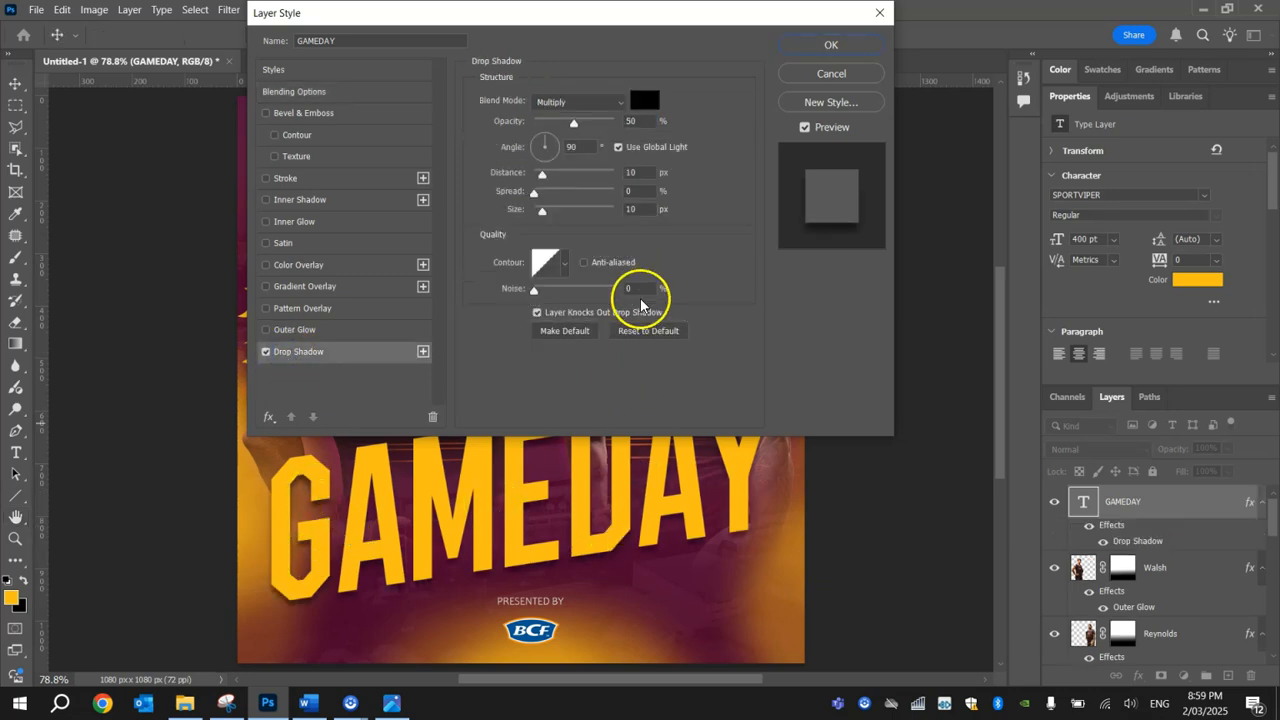
pyautogui.click(560, 103)
pyautogui.click(562, 176)
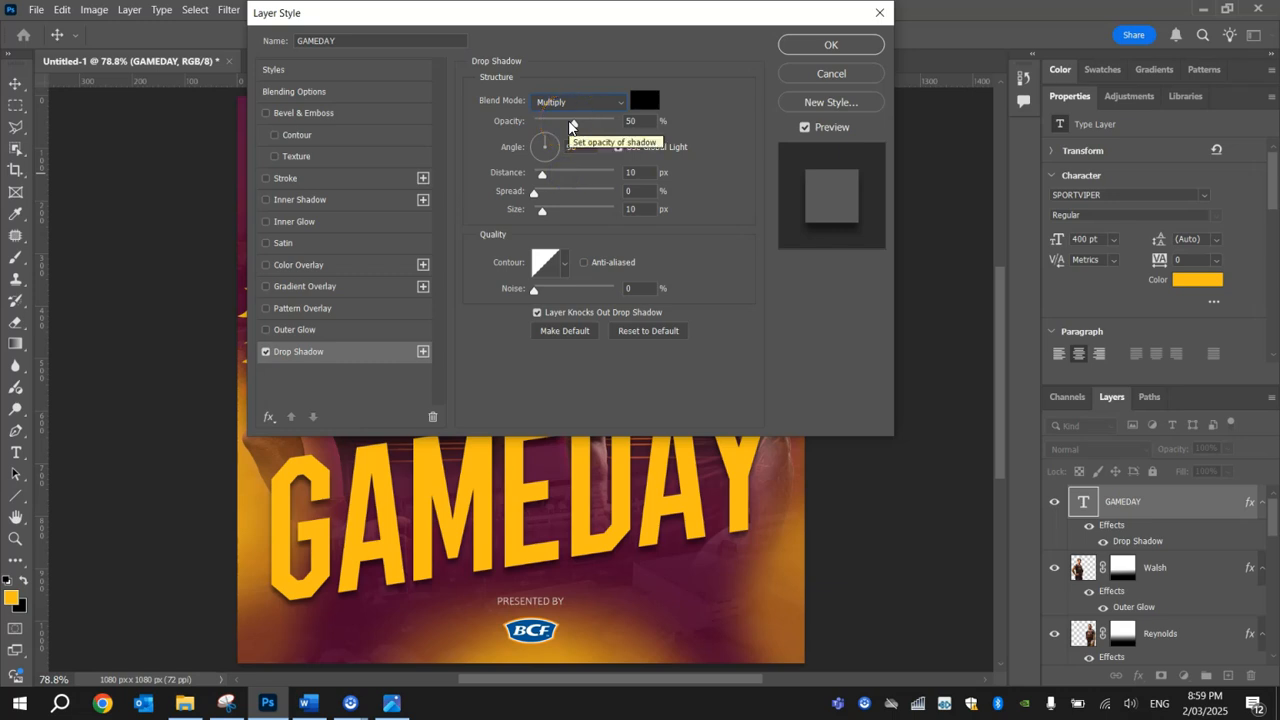
pyautogui.moveTo(573, 126); pyautogui.dragTo(592, 126)
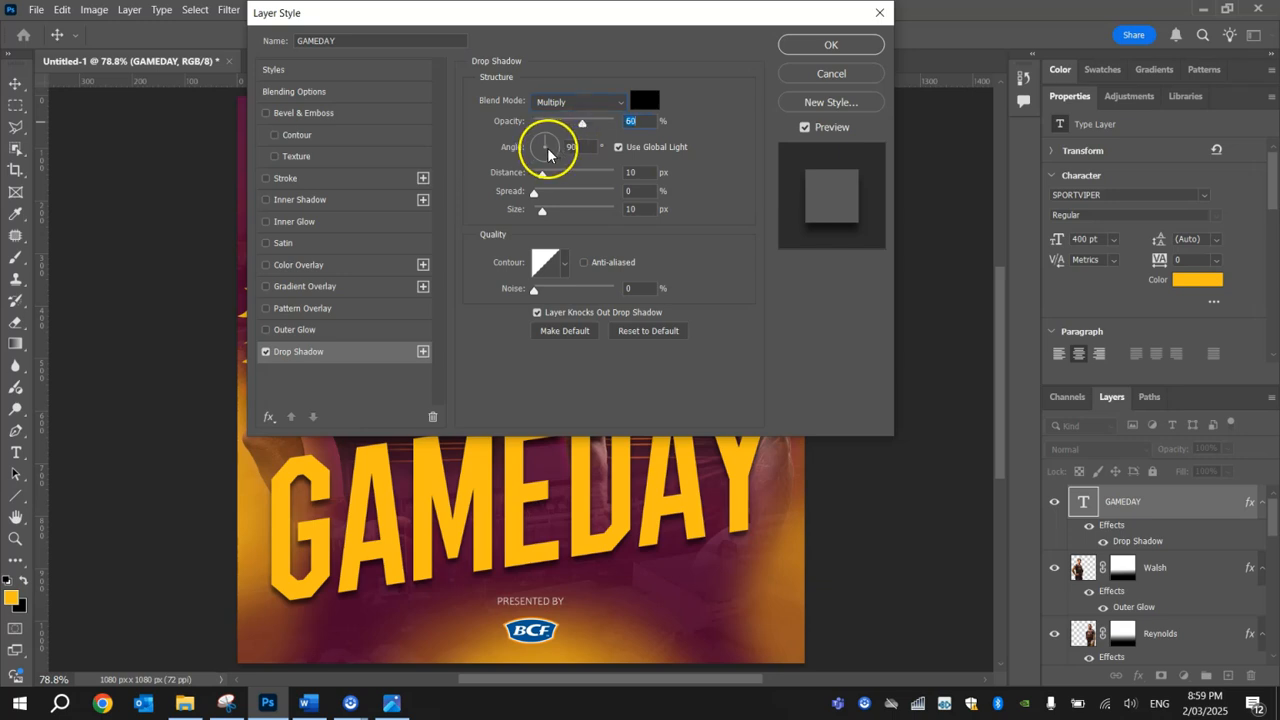
# Set the drop shadow's angle to 135°, keep distance and size at 10 px, and apply the layer style
pyautogui.click(541, 142)
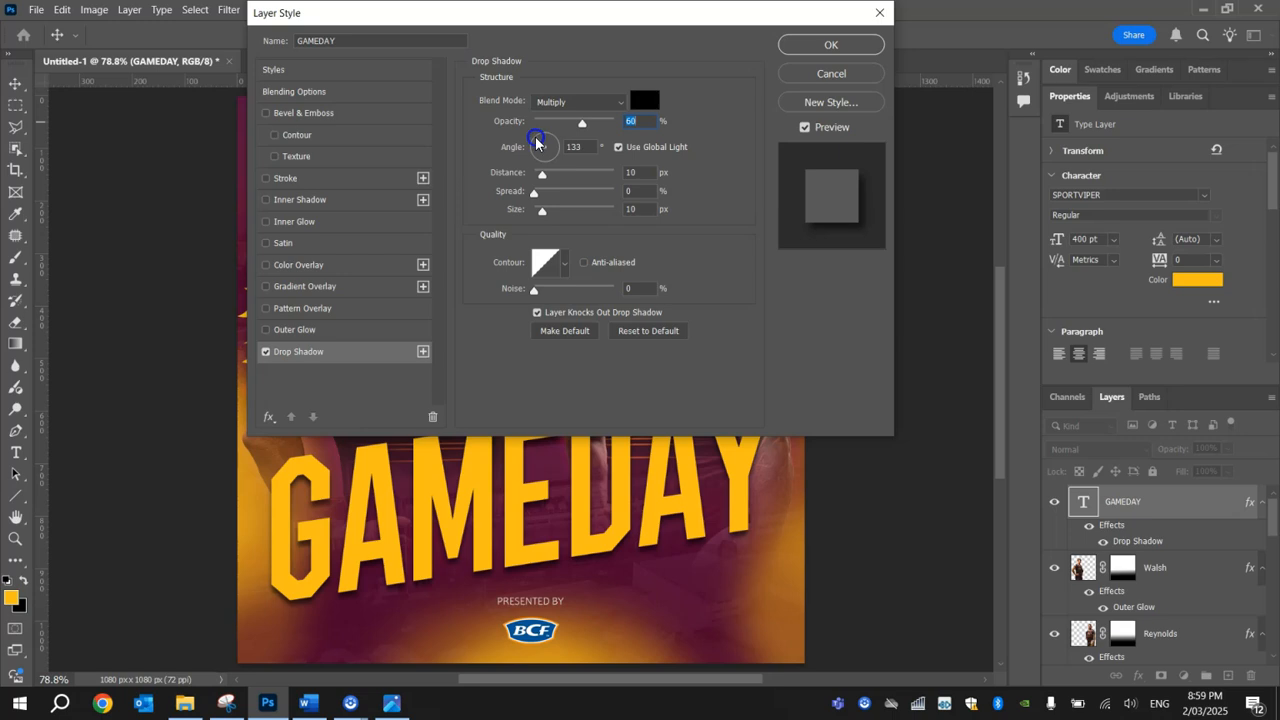
pyautogui.click(580, 145)
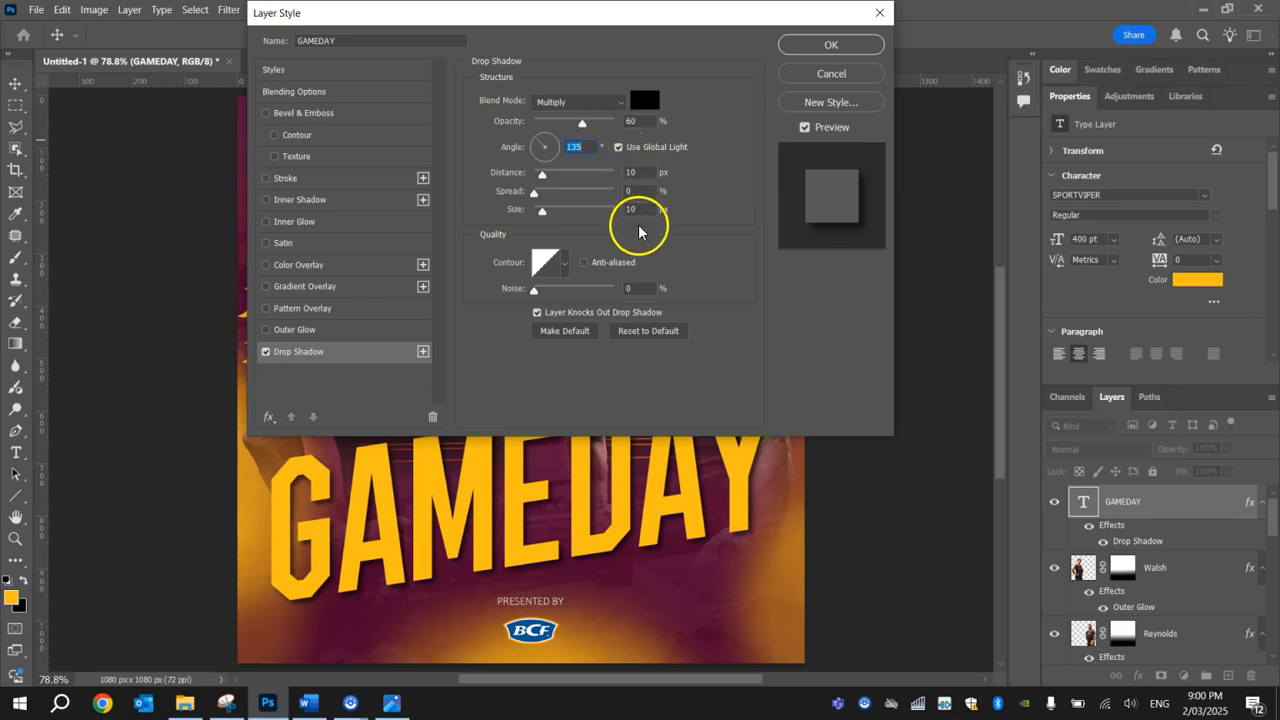
pyautogui.moveTo(541, 178)
pyautogui.mouseDown()
pyautogui.moveTo(588, 182)
pyautogui.moveTo(545, 192)
pyautogui.mouseUp()
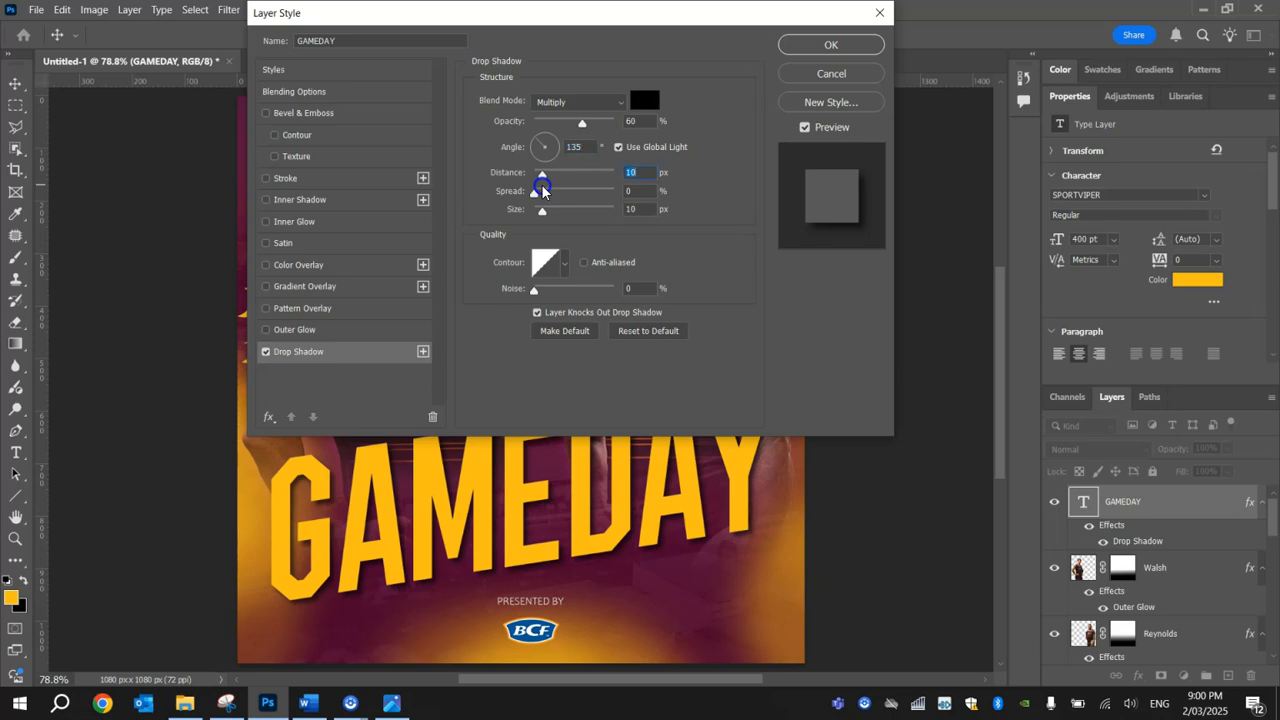
pyautogui.moveTo(542, 214)
pyautogui.mouseDown()
pyautogui.moveTo(577, 206)
pyautogui.moveTo(536, 220)
pyautogui.mouseUp()
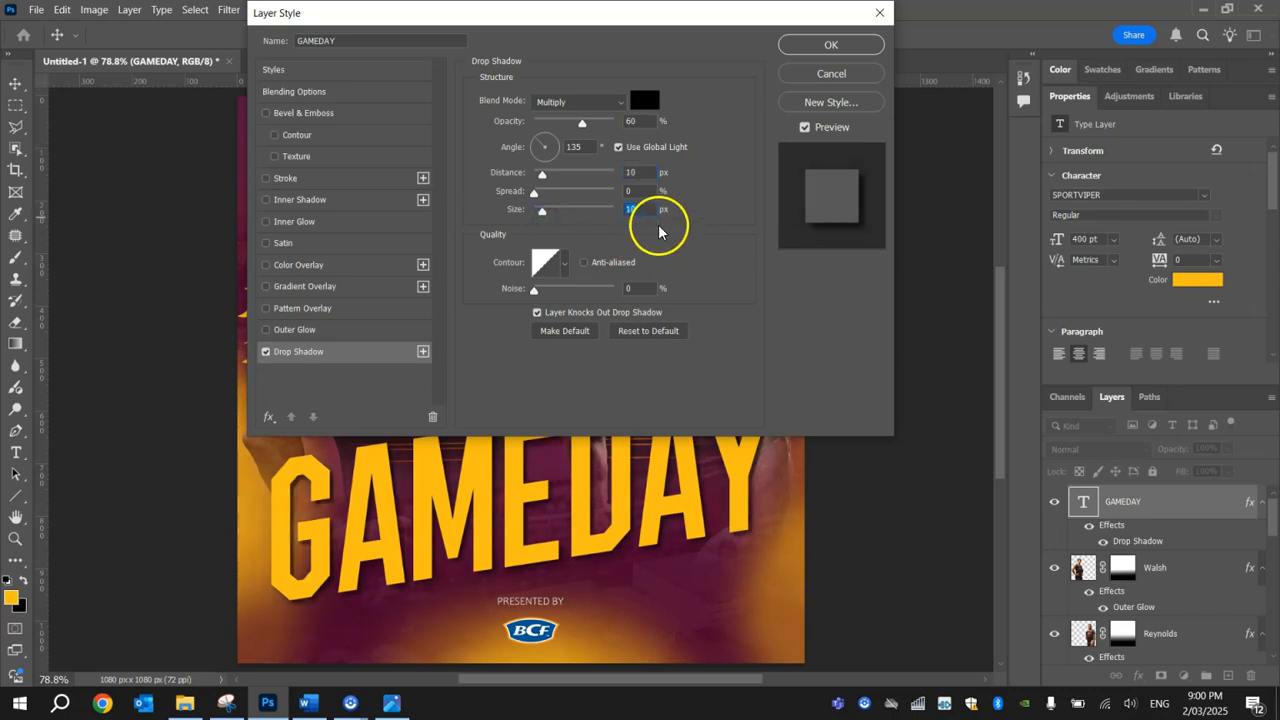
pyautogui.click(808, 46)
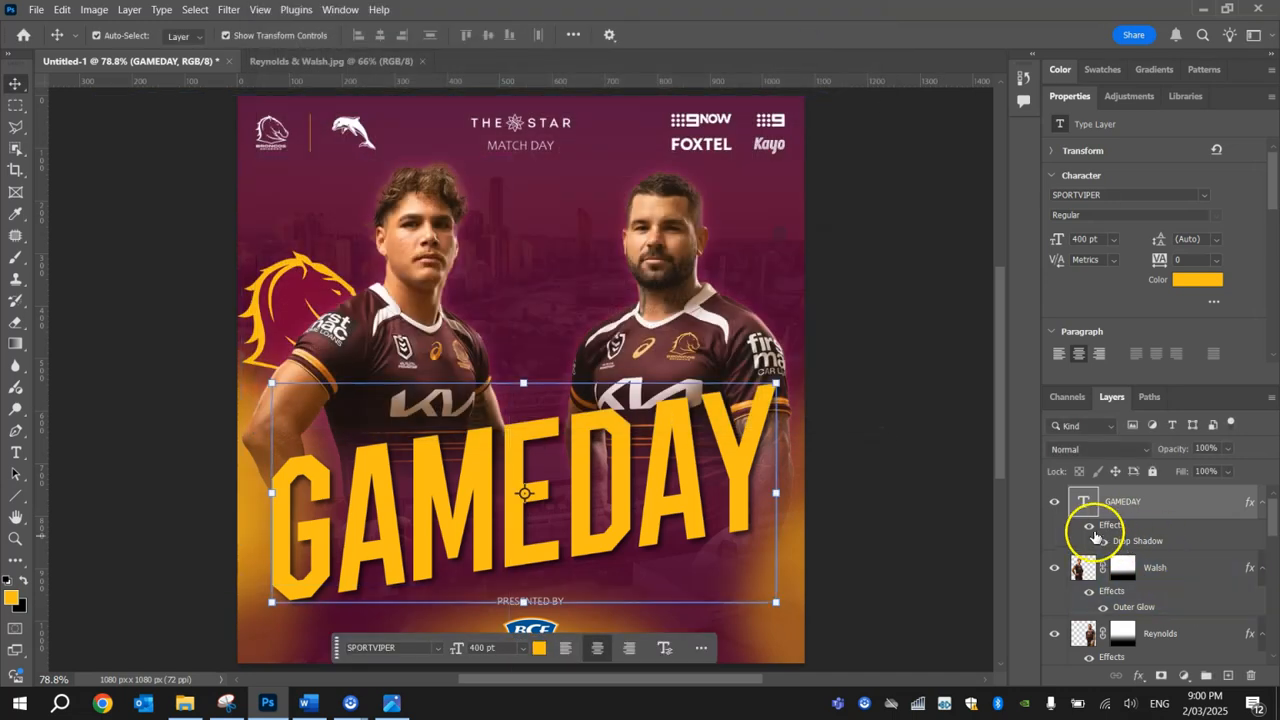
# Toggle the GAMEDAY layer's drop shadow off and on to compare the text with and without it, leaving it on
pyautogui.click(1103, 542)
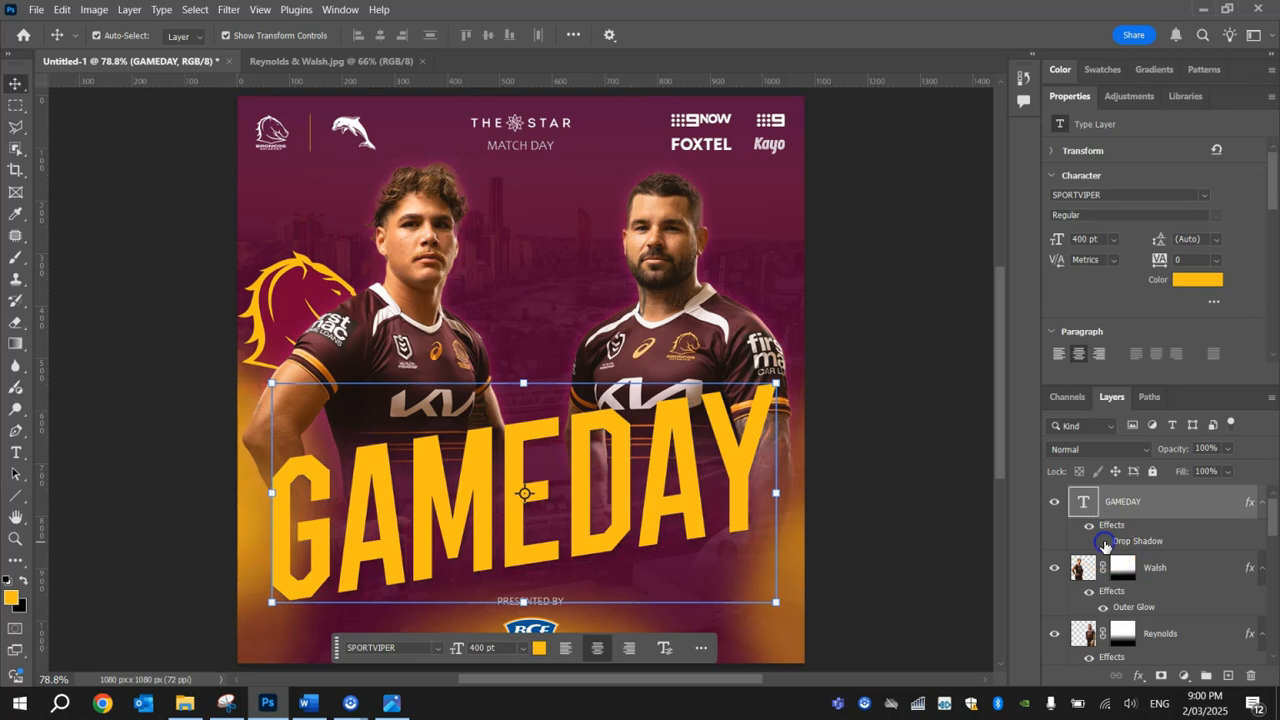
pyautogui.click(1104, 543)
pyautogui.click(1104, 543)
pyautogui.click(1104, 543)
pyautogui.click(1104, 543)
pyautogui.click(1104, 543)
pyautogui.click(1104, 543)
pyautogui.click(1104, 543)
pyautogui.click(951, 300)
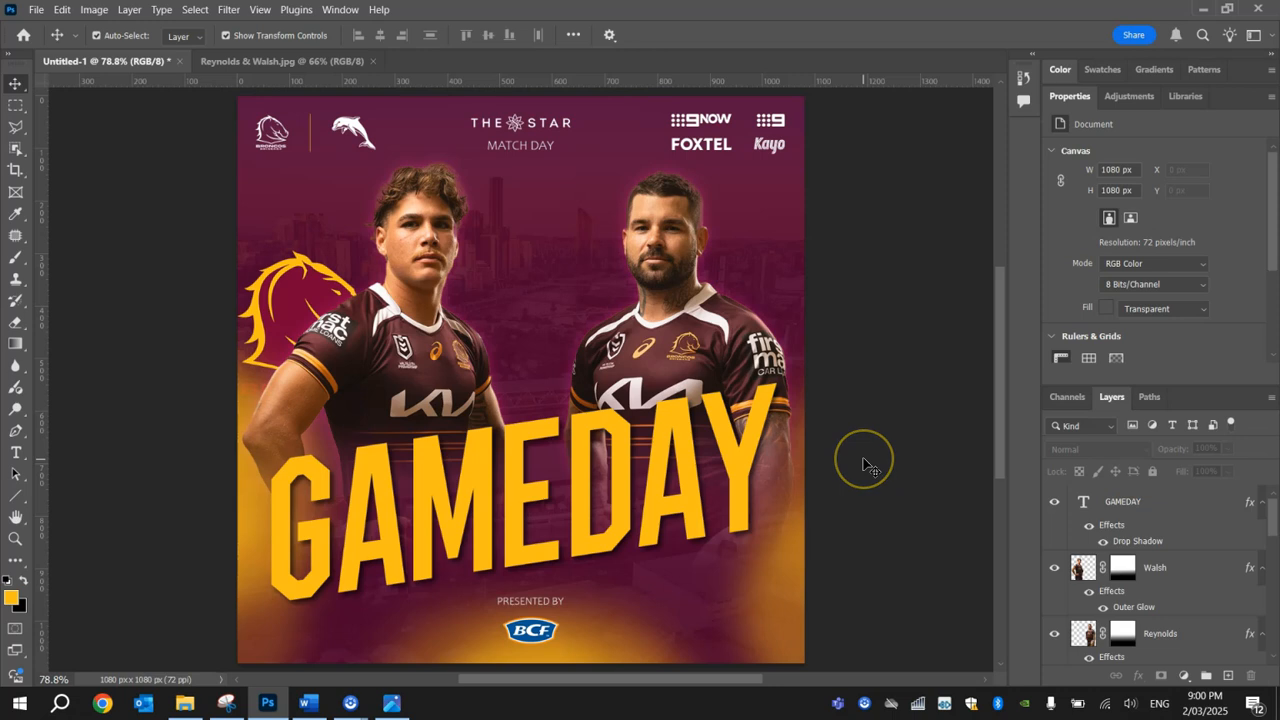
# Load the letter shapes of the GAMEDAY text layer as a selection
pyautogui.click(1180, 503)
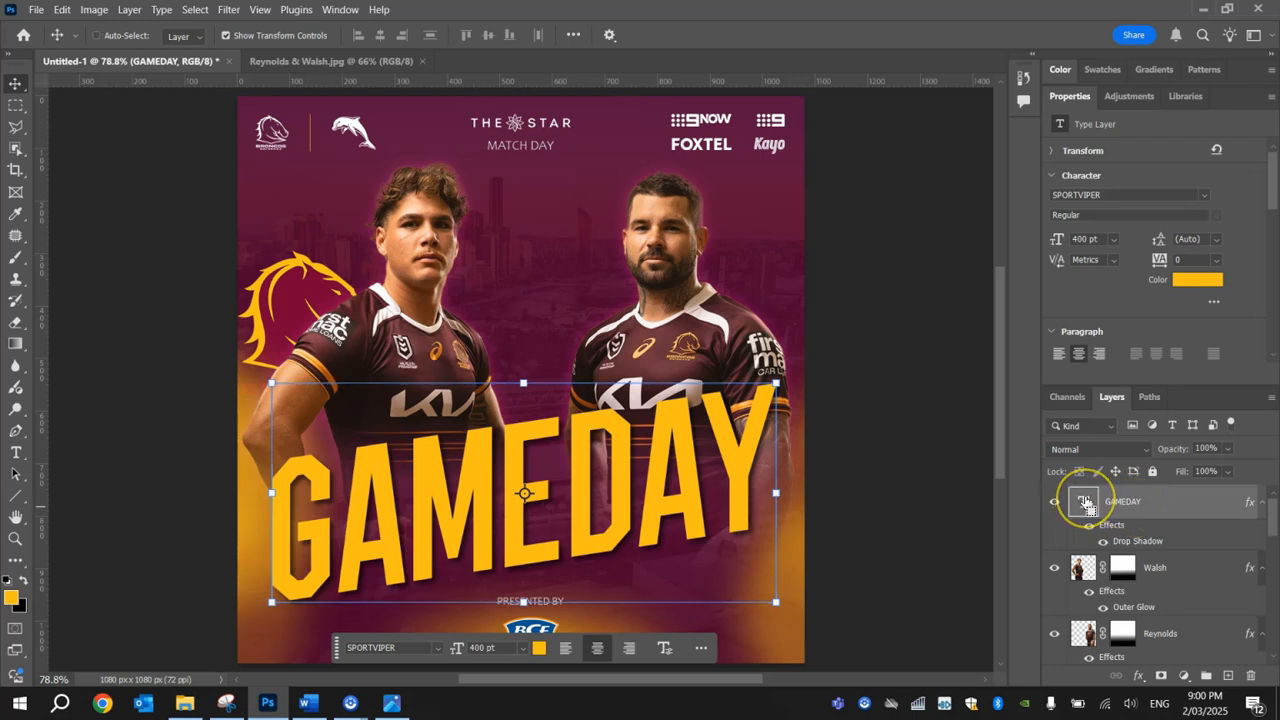
pyautogui.keyDown('ctrl'); pyautogui.click(1086, 501); pyautogui.keyUp('ctrl')
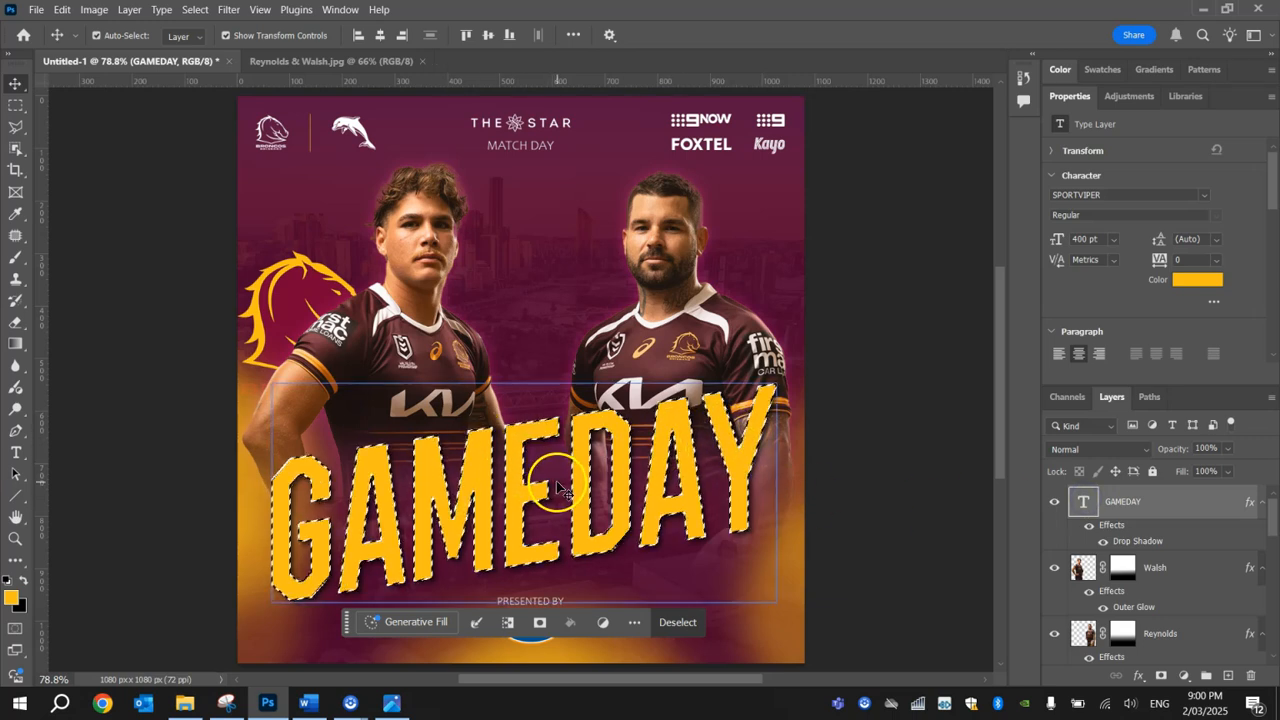
pyautogui.rightClick(517, 465)
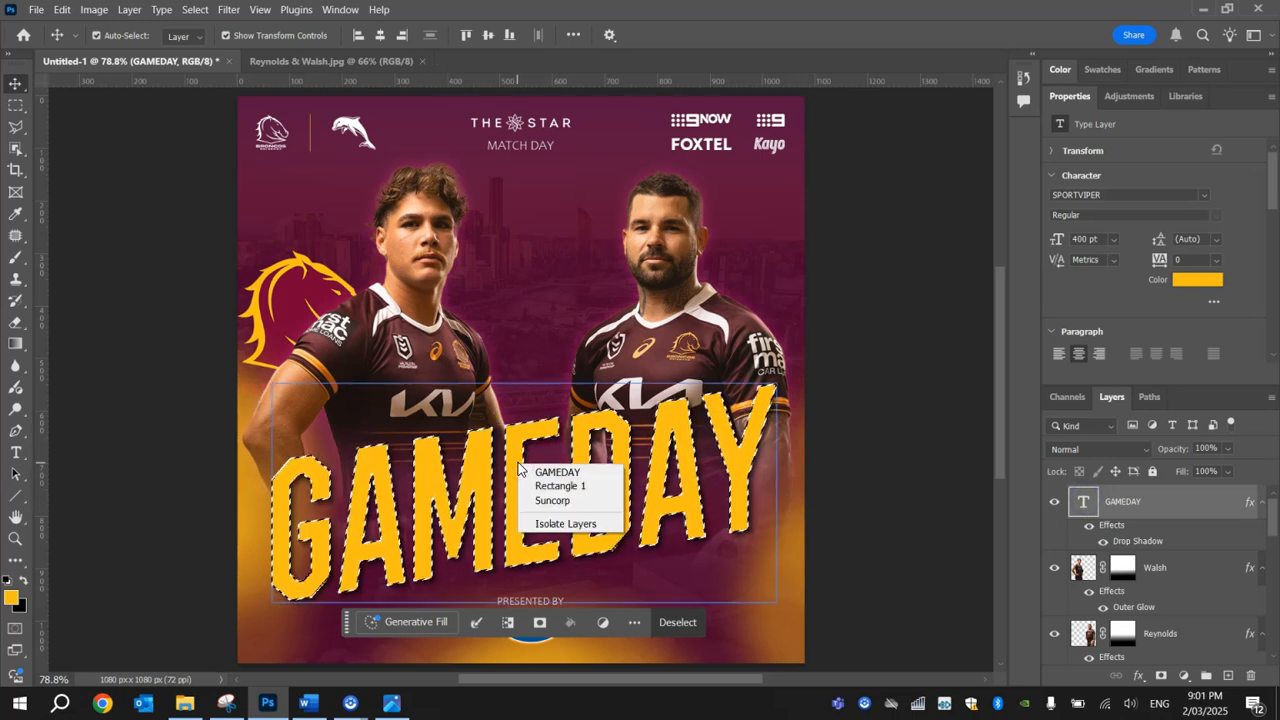
# Switch to the Brush tool and set the foreground colour to bright yellow, hex fbf202
pyautogui.click(15, 262)
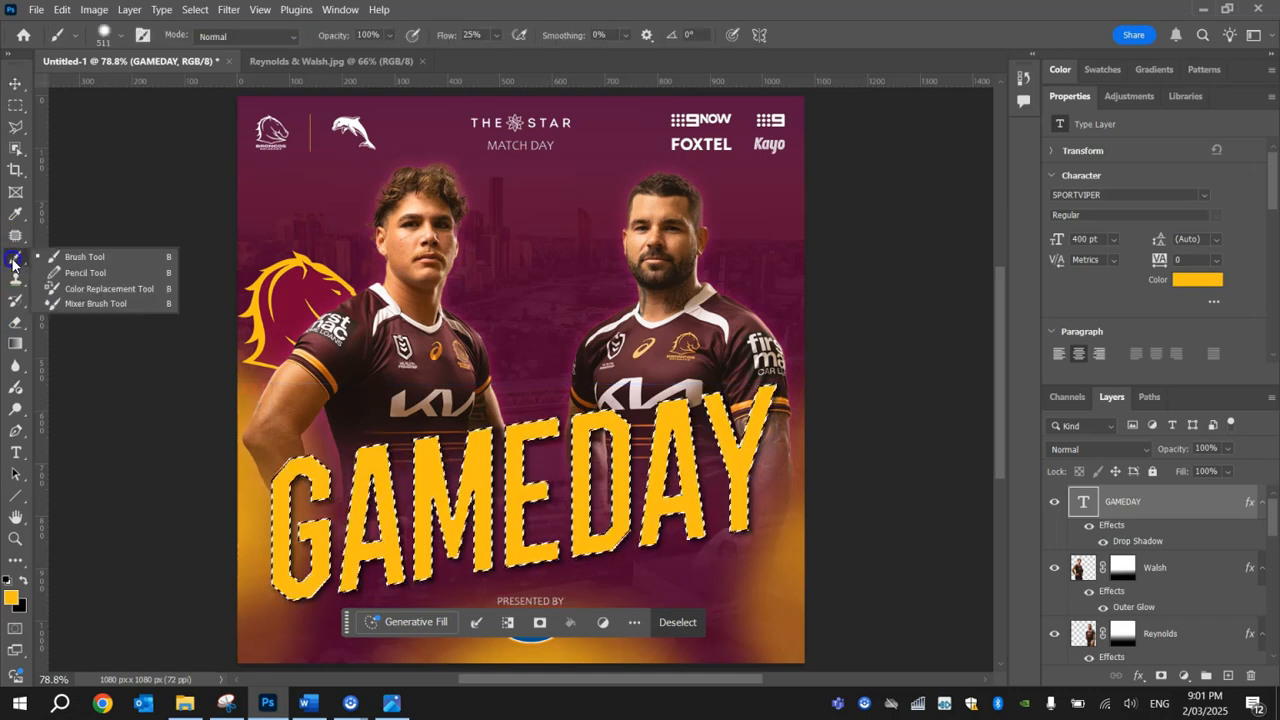
pyautogui.click(71, 257)
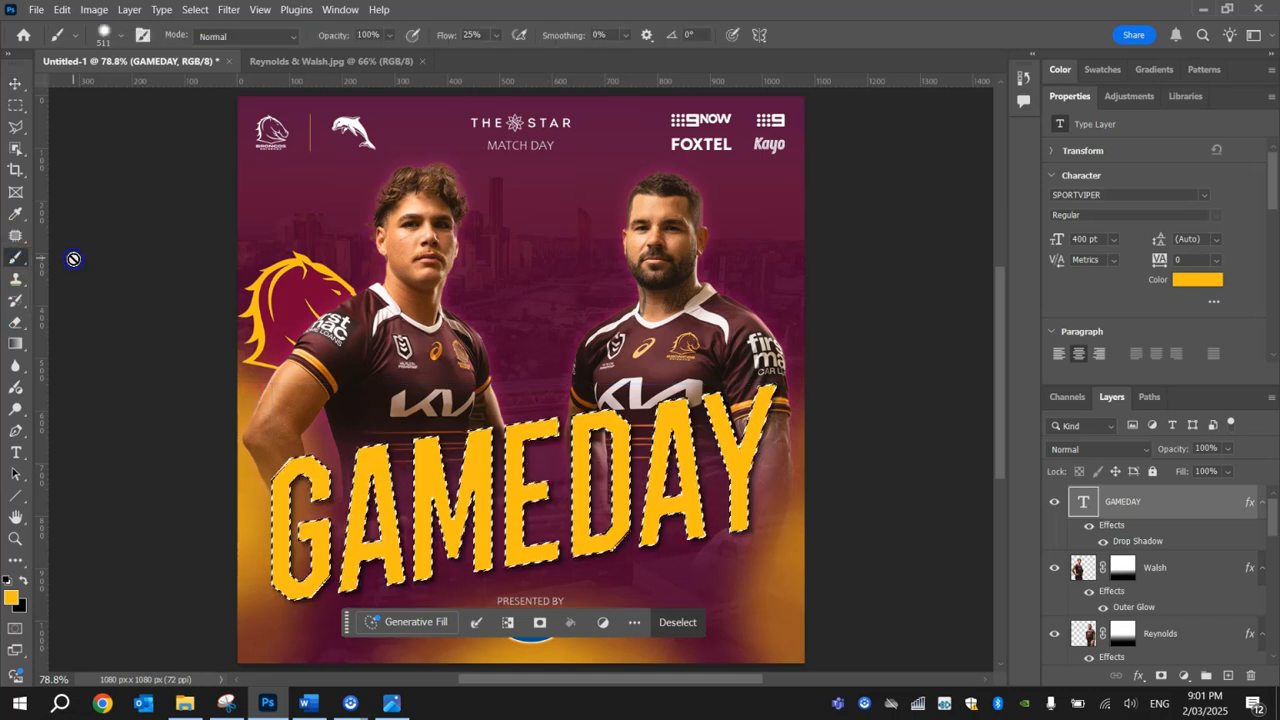
pyautogui.click(11, 598)
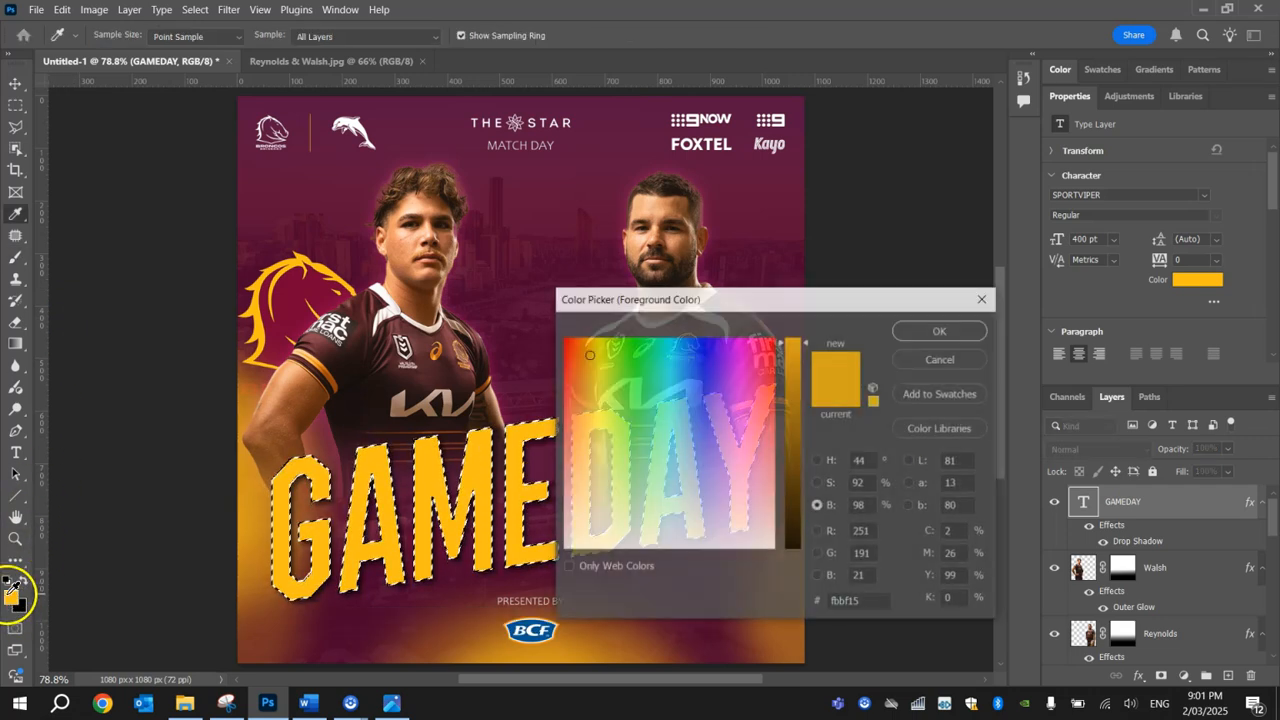
pyautogui.moveTo(590, 354); pyautogui.dragTo(594, 327)
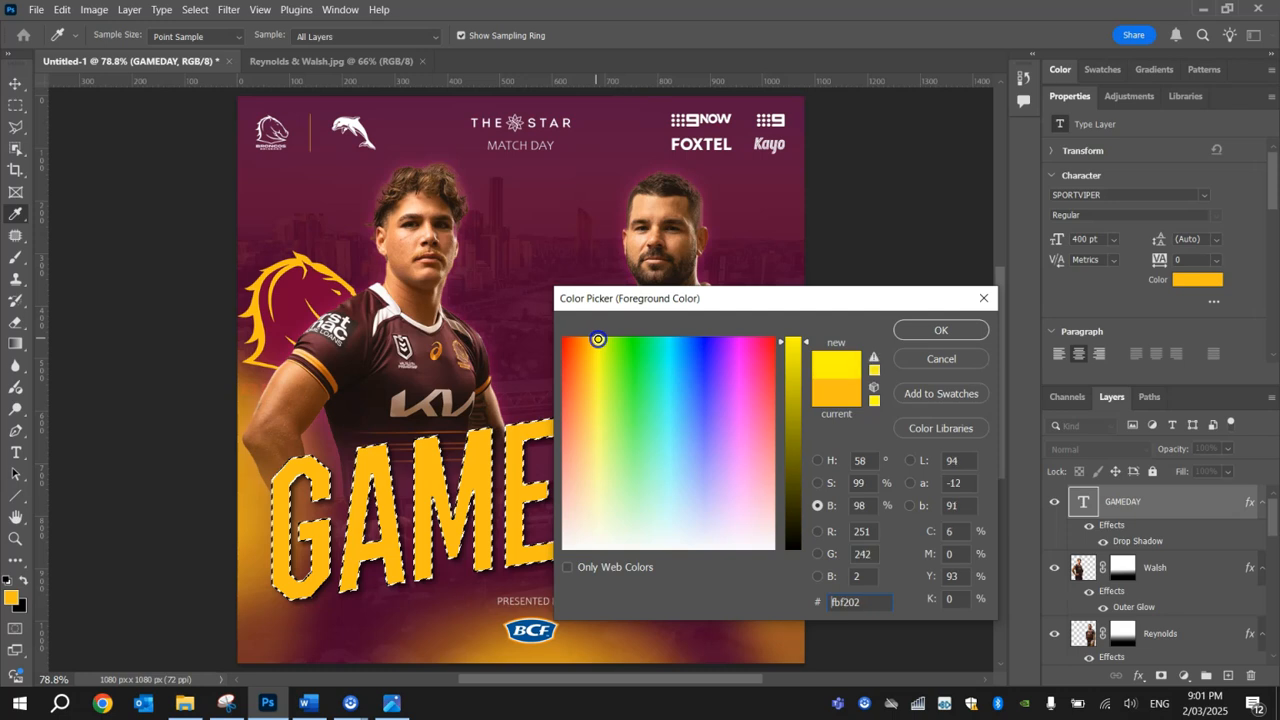
pyautogui.click(940, 329)
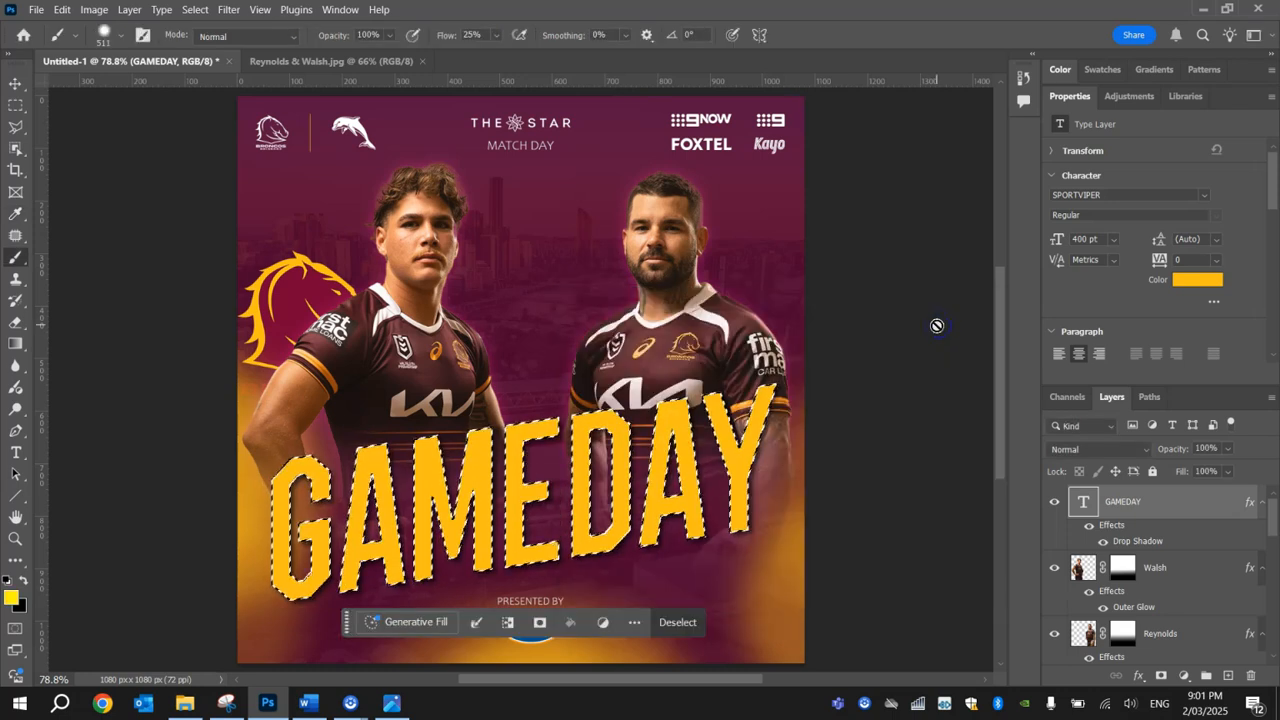
# Rasterize the GAMEDAY type layer for painting and reduce the brush size to 117 px
pyautogui.click(428, 476)
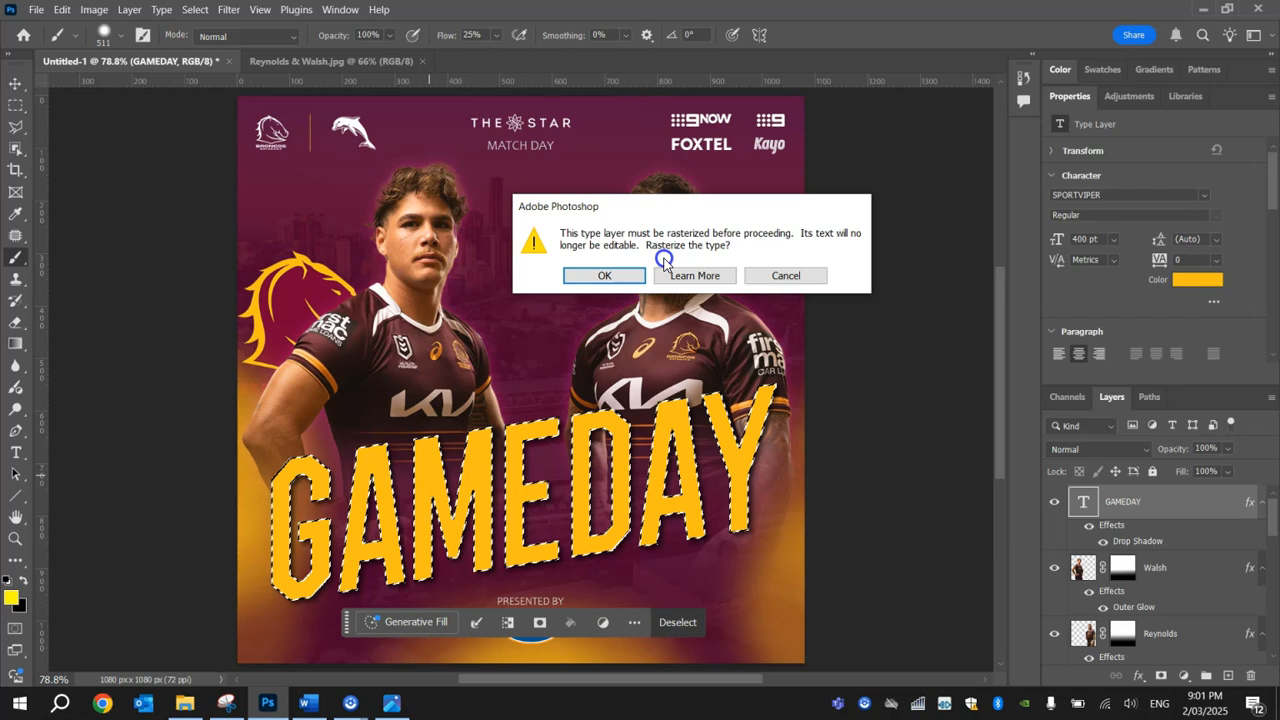
pyautogui.click(605, 276)
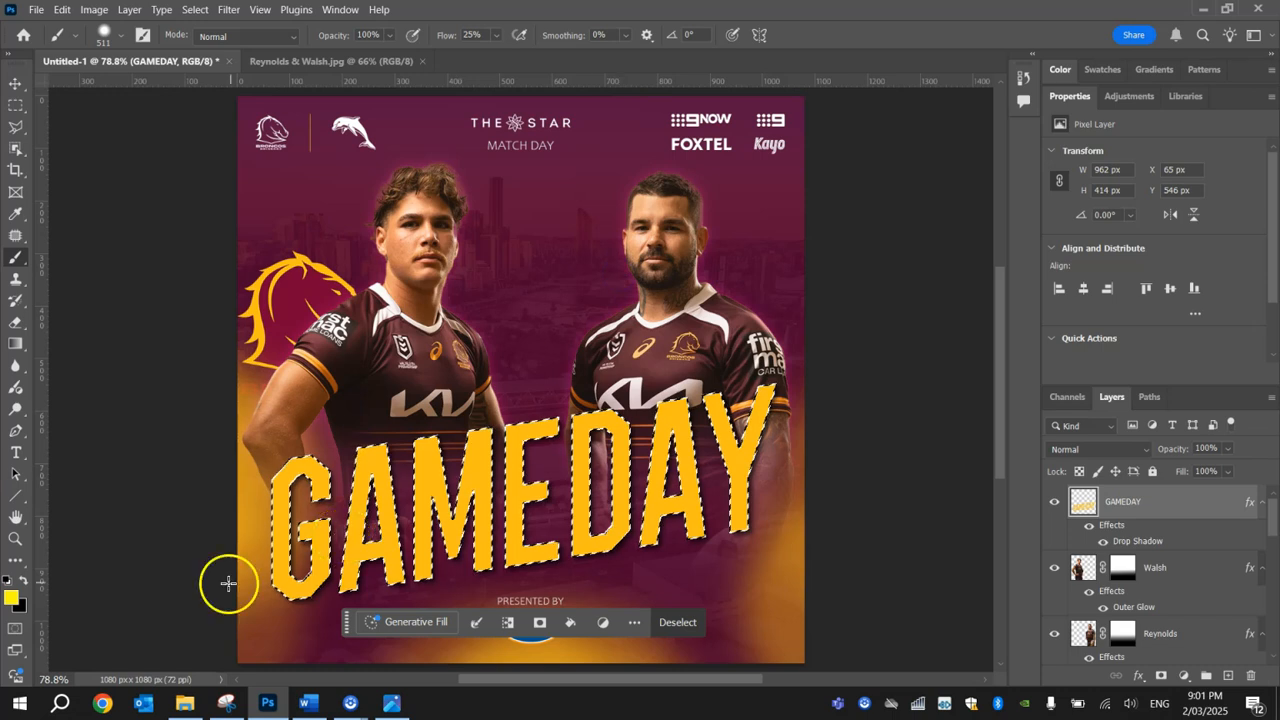
pyautogui.click(123, 34)
pyautogui.moveTo(128, 88); pyautogui.dragTo(152, 87)
pyautogui.click(455, 208)
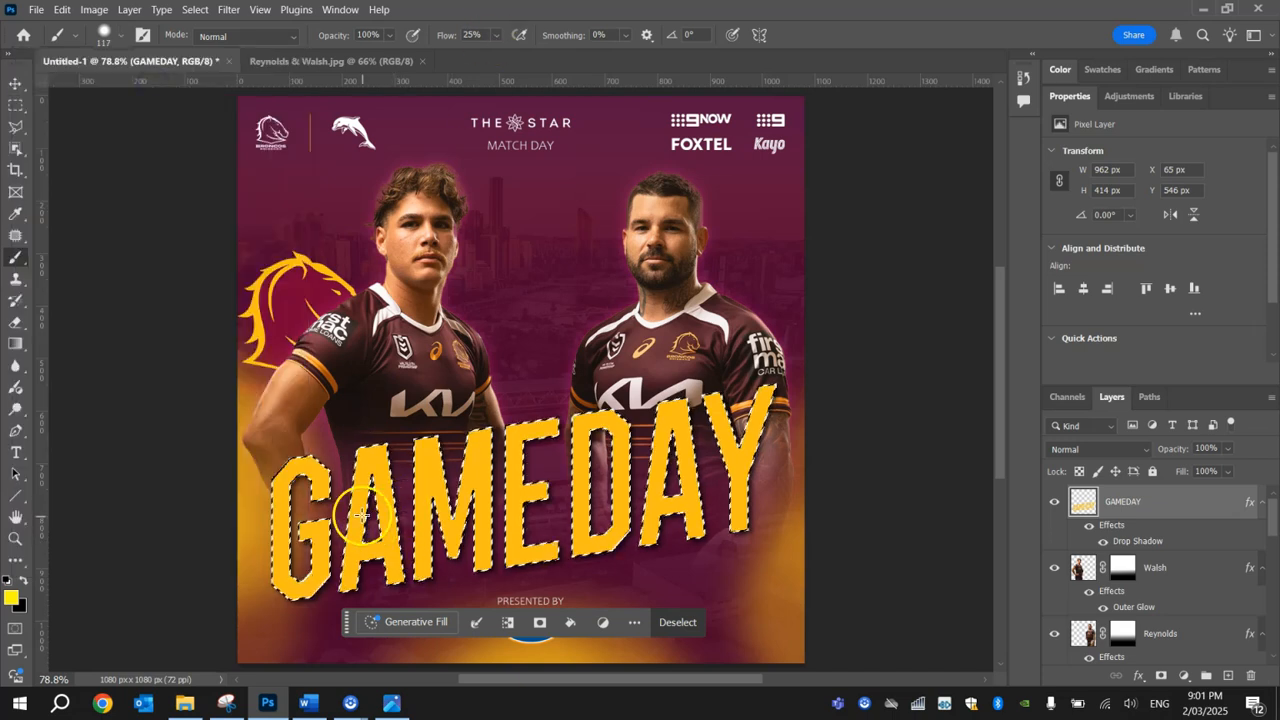
# Undo a trial stroke across the GAMEDAY letters and try a brush with 69% hardness and 35% flow
pyautogui.moveTo(246, 569)
pyautogui.mouseDown()
pyautogui.moveTo(322, 509)
pyautogui.moveTo(444, 481)
pyautogui.moveTo(601, 519)
pyautogui.moveTo(763, 486)
pyautogui.moveTo(834, 398)
pyautogui.moveTo(912, 464)
pyautogui.mouseUp()
pyautogui.hotkey('ctrl', 'z')
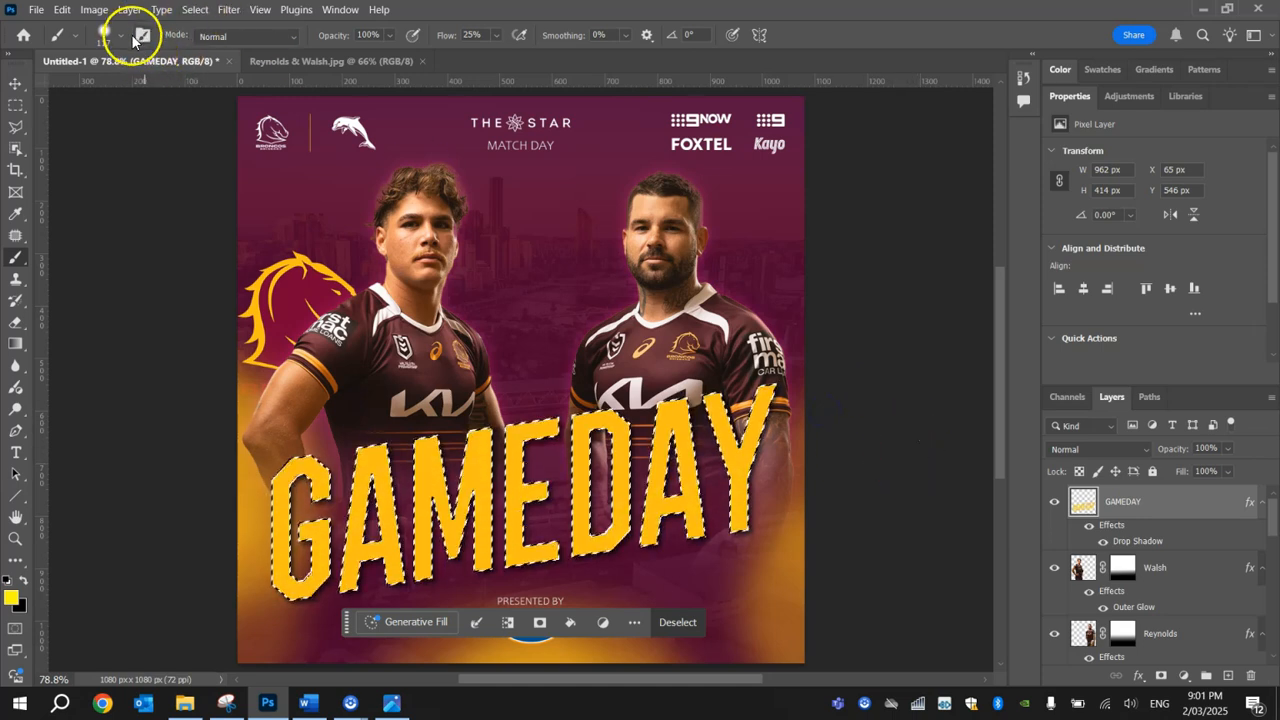
pyautogui.click(118, 36)
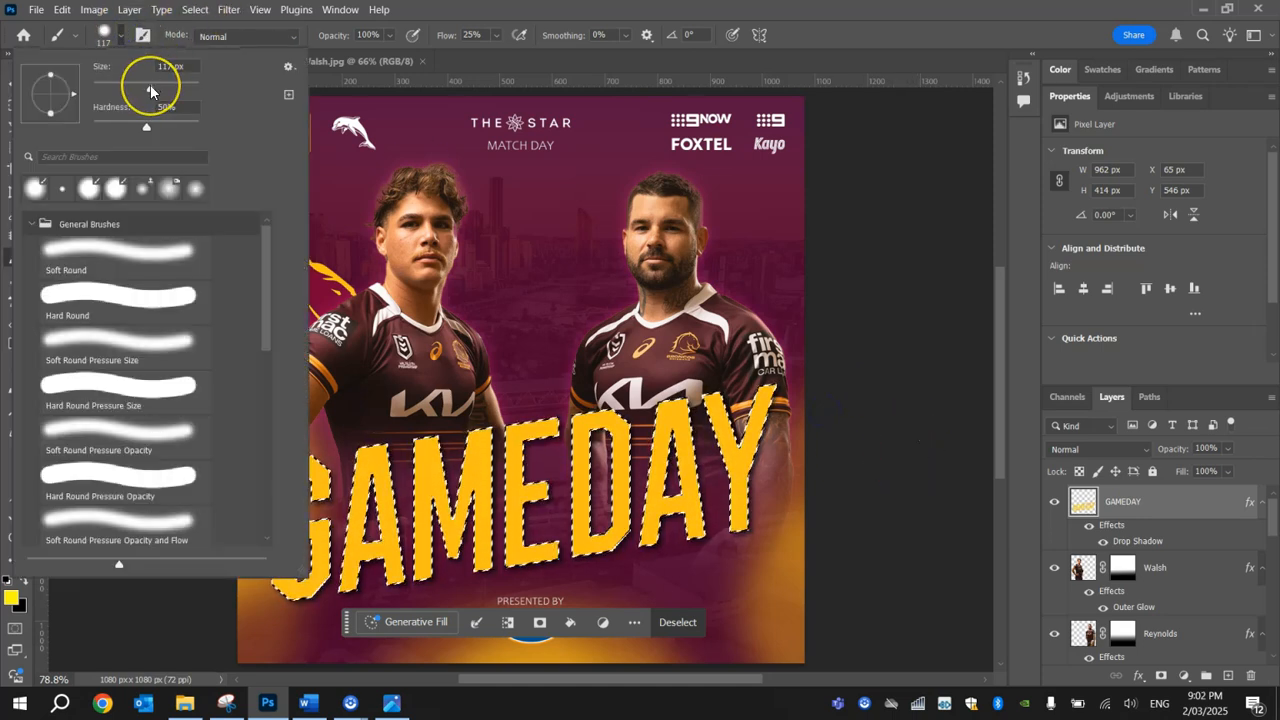
pyautogui.moveTo(147, 127); pyautogui.dragTo(149, 129)
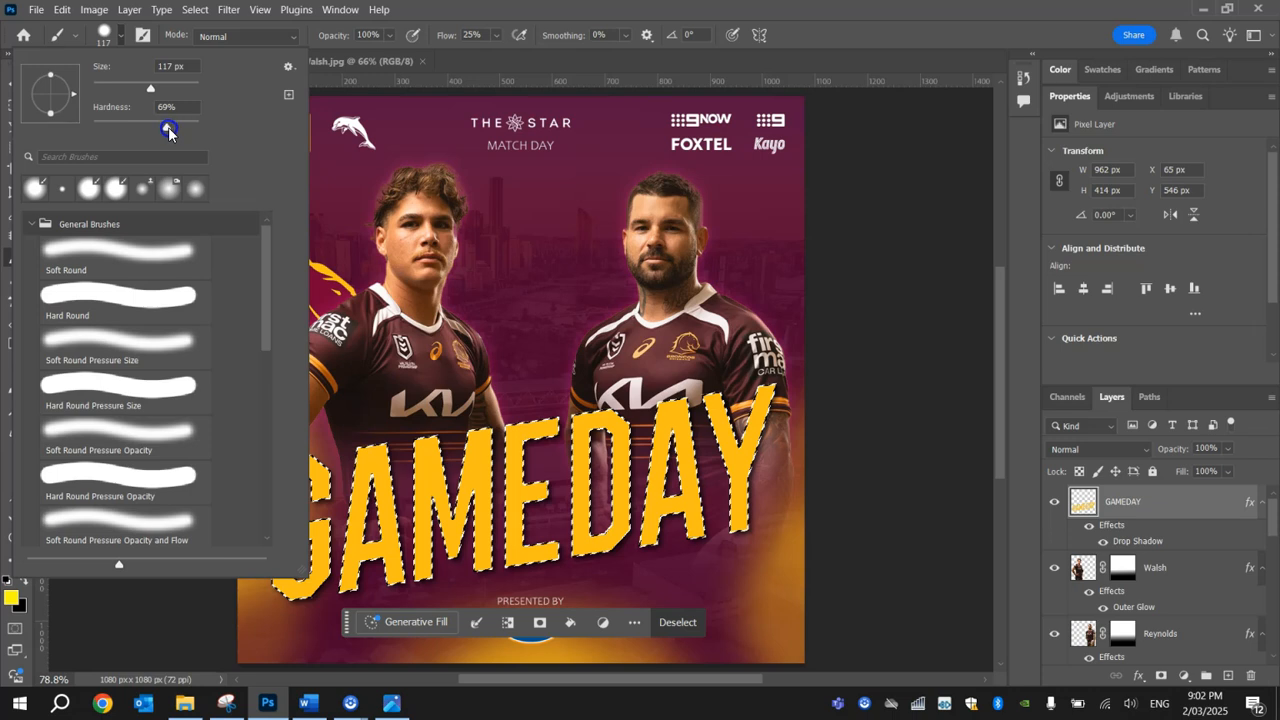
pyautogui.click(507, 40)
pyautogui.click(496, 37)
pyautogui.moveTo(502, 53); pyautogui.dragTo(510, 53)
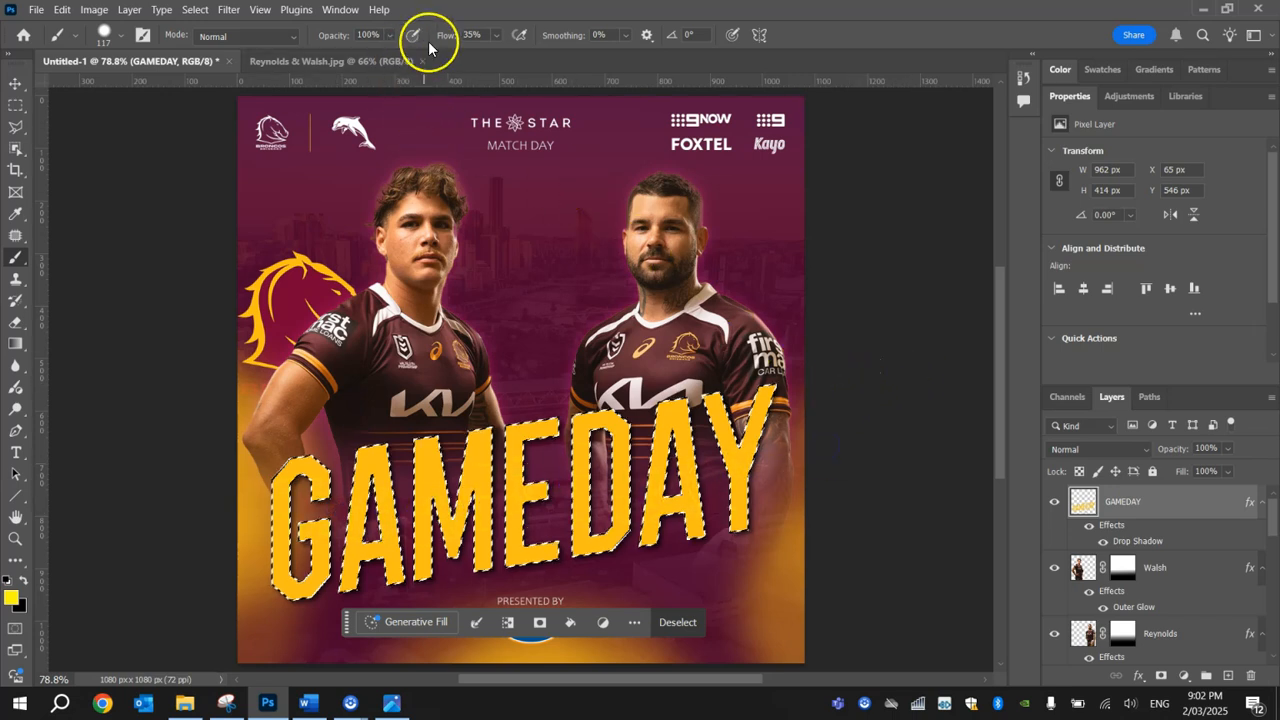
# Set the brush flow to 25% and soften the brush hardness to about 40%
pyautogui.click(486, 34)
pyautogui.write('25')
pyautogui.press('Return')
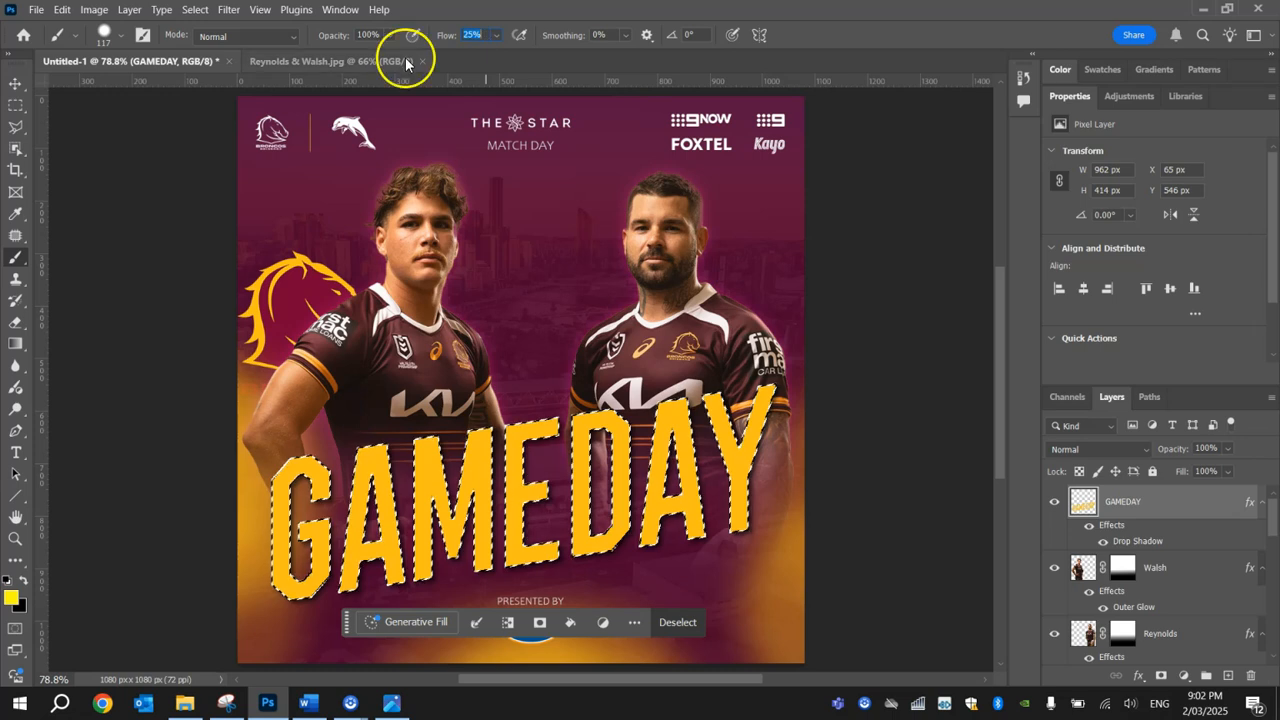
pyautogui.click(121, 35)
pyautogui.moveTo(169, 127); pyautogui.dragTo(148, 128)
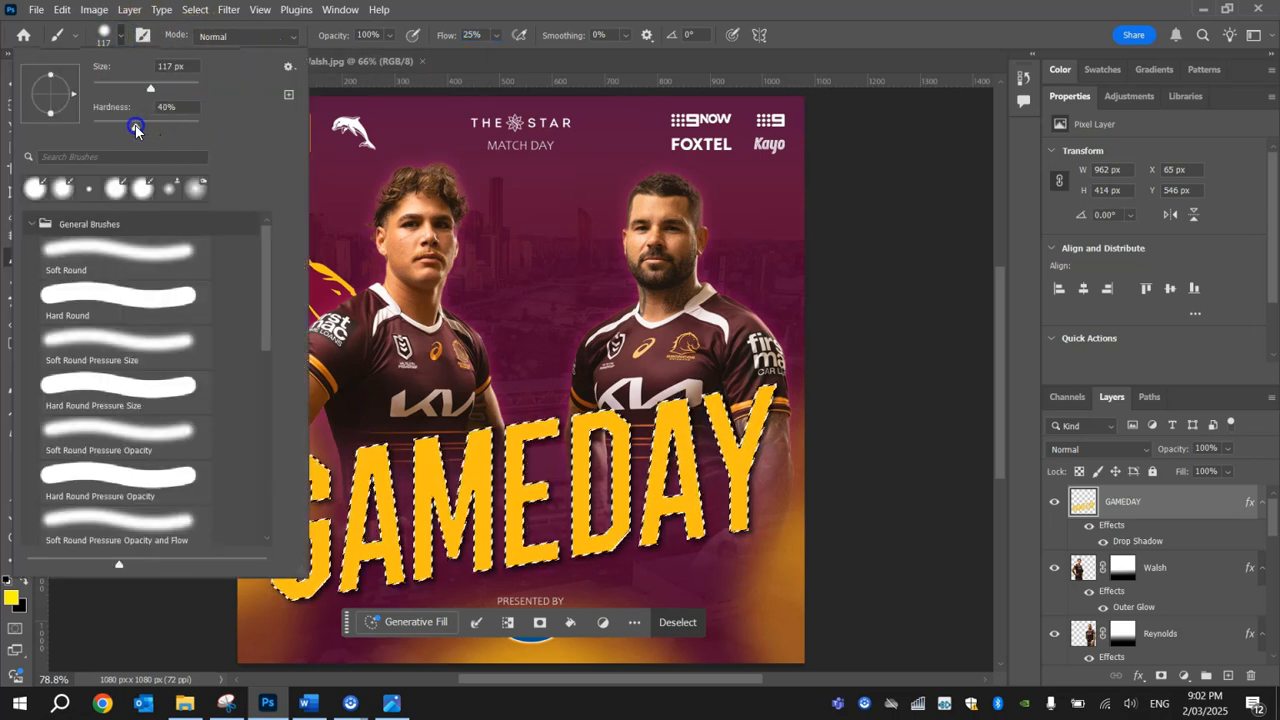
# Paint a bright yellow highlight across the middle of the selected GAMEDAY letters, and clear the selection
pyautogui.click(524, 153)
pyautogui.moveTo(247, 499)
pyautogui.mouseDown()
pyautogui.moveTo(425, 512)
pyautogui.moveTo(620, 460)
pyautogui.moveTo(891, 420)
pyautogui.moveTo(889, 486)
pyautogui.mouseUp()
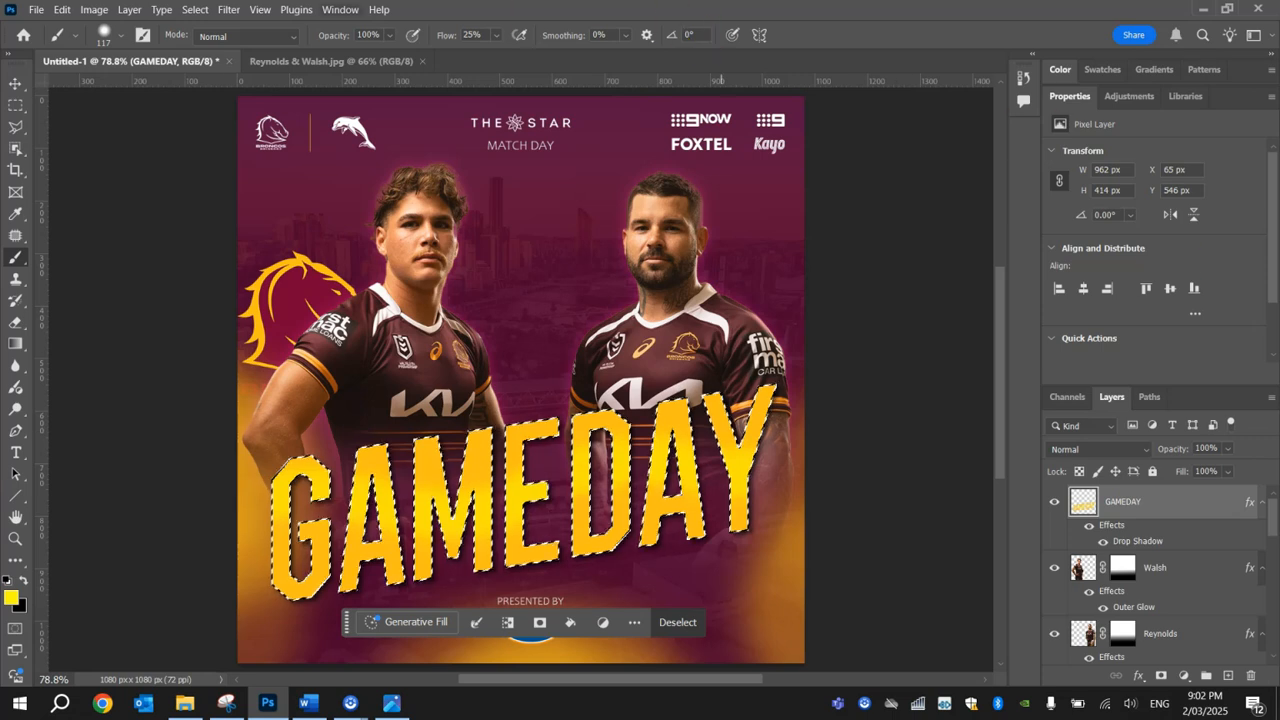
pyautogui.click(195, 9)
pyautogui.click(195, 42)
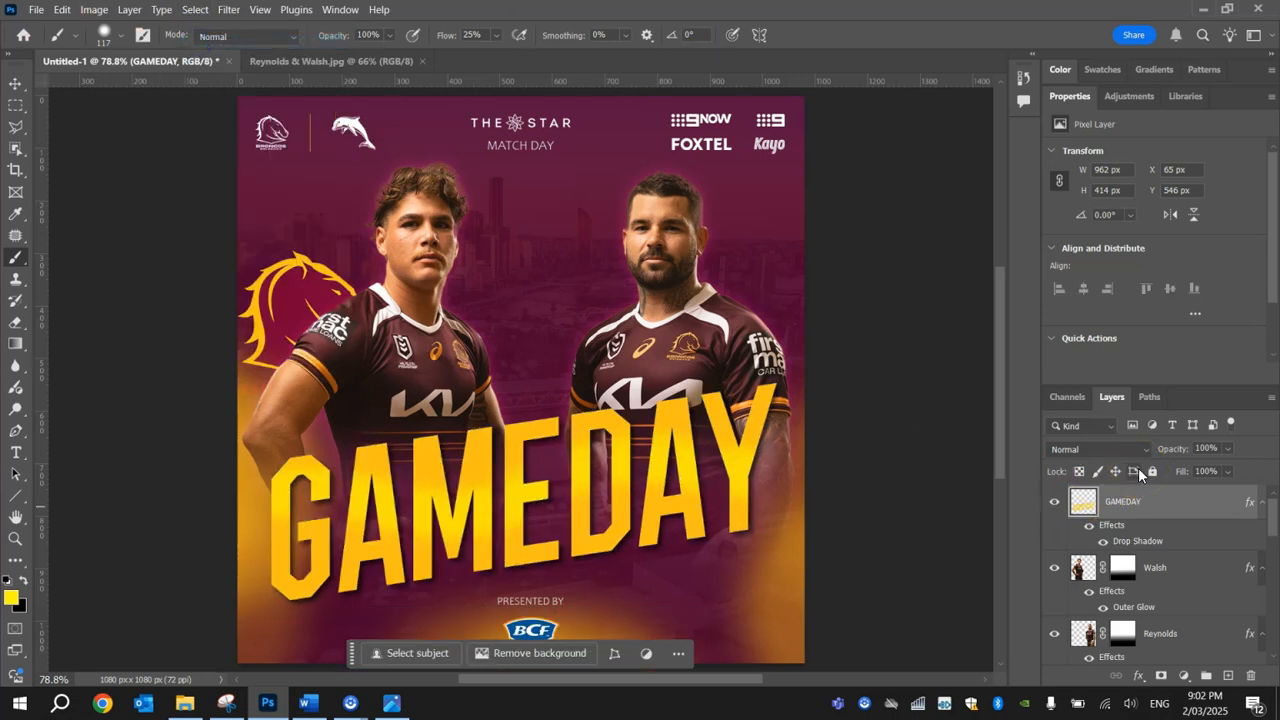
# Examine the painted GAMEDAY lettering up close and compare the poster with the Example.jpg reference image
pyautogui.scroll(3, 470, 552)
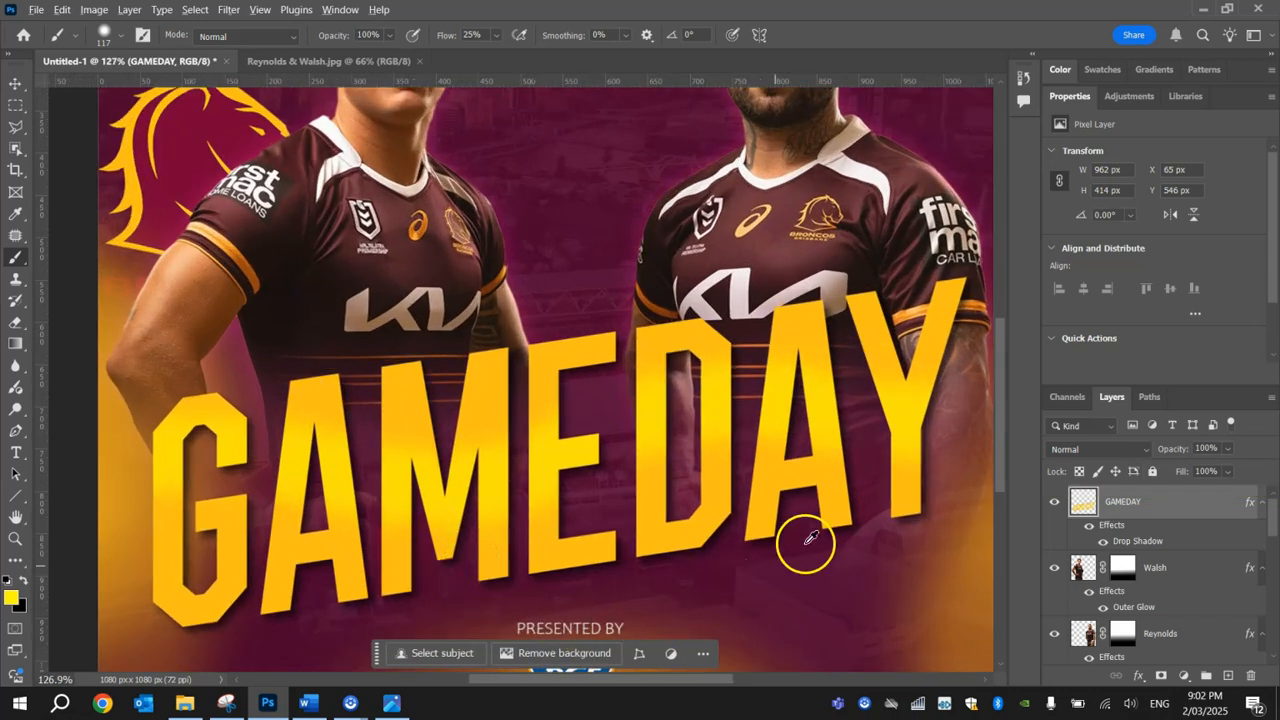
pyautogui.scroll(-3, 845, 515)
pyautogui.moveTo(888, 440); pyautogui.dragTo(820, 449)
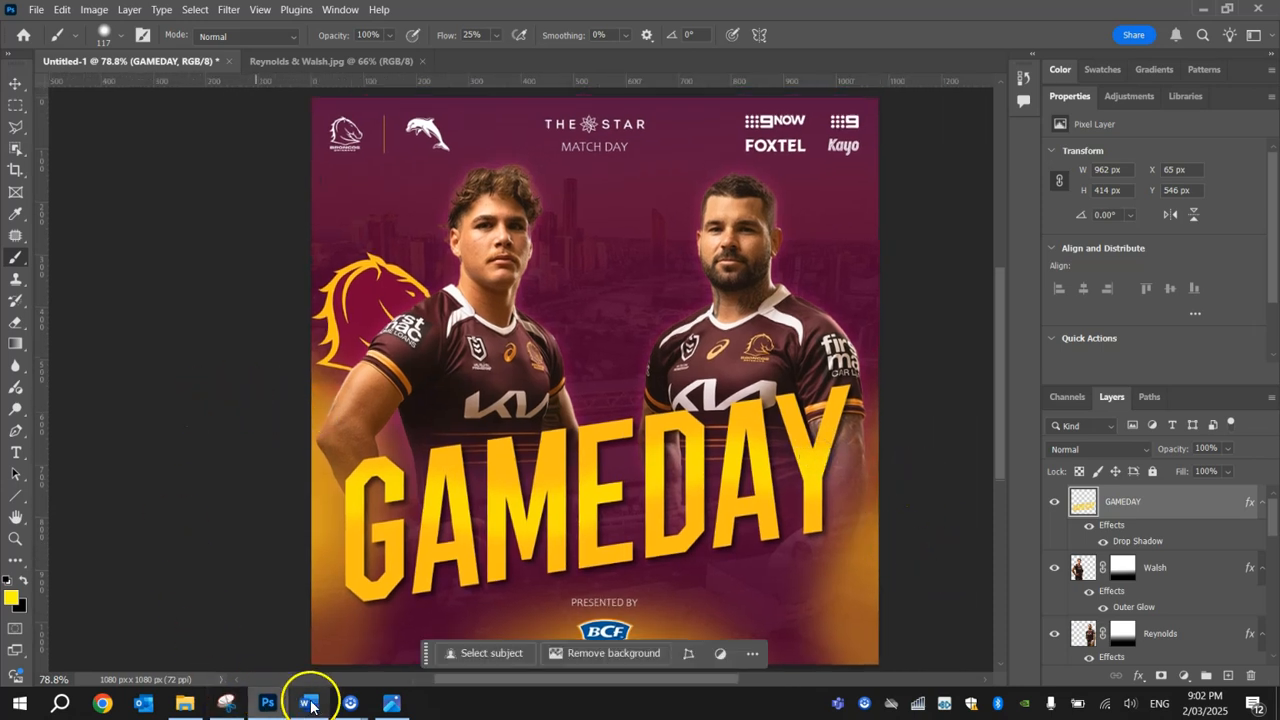
pyautogui.click(405, 700)
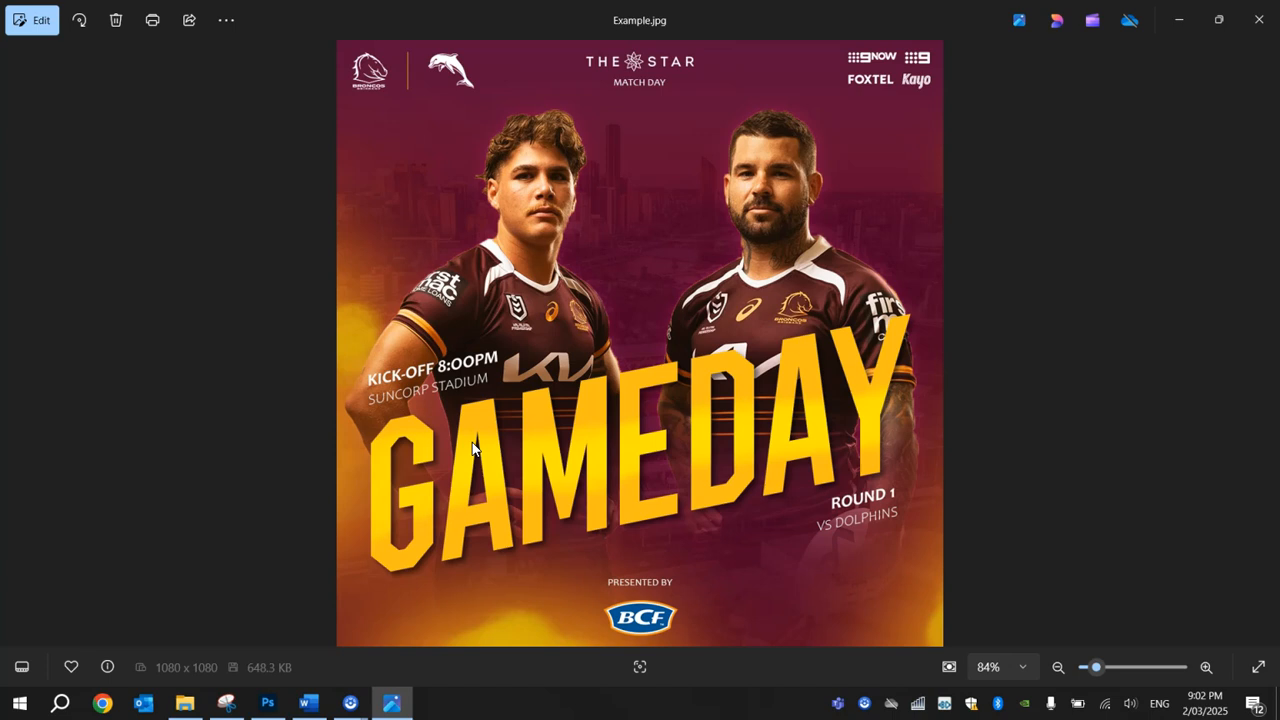
pyautogui.hotkey('alt', 'Tab')
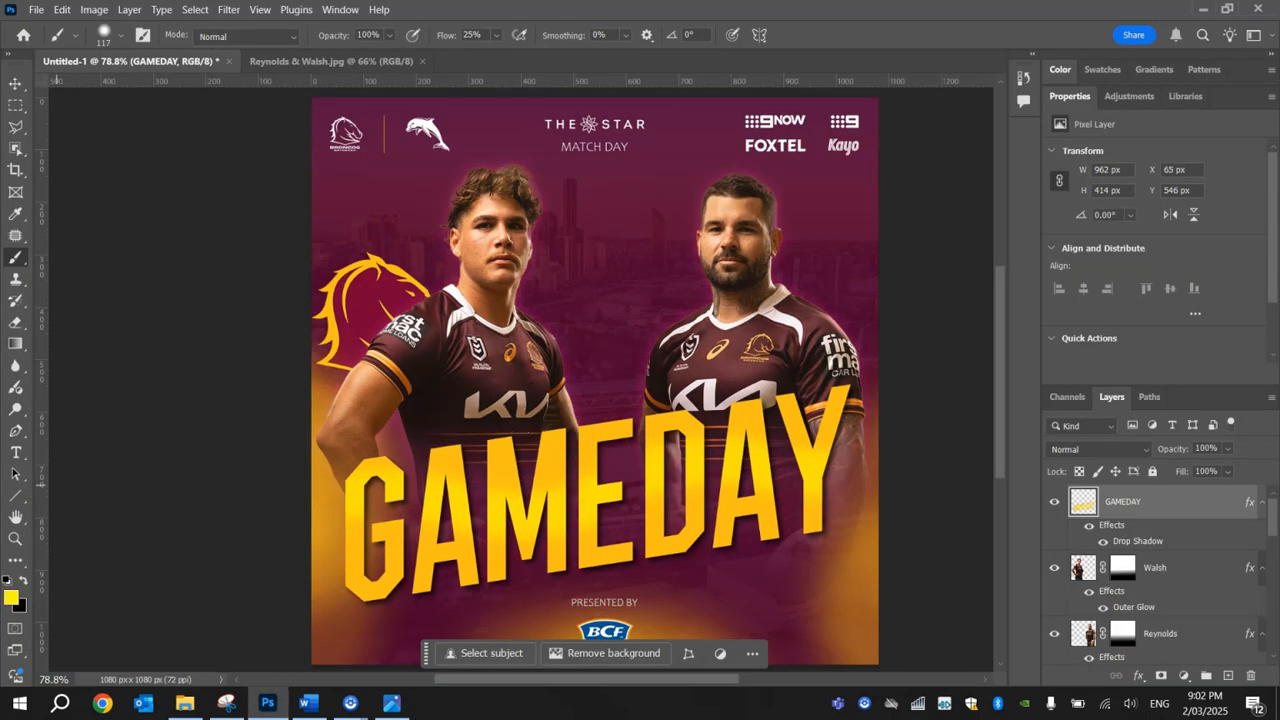
# Start a new horizontal text layer between the two players and set its font to Candara Light
pyautogui.click(18, 455)
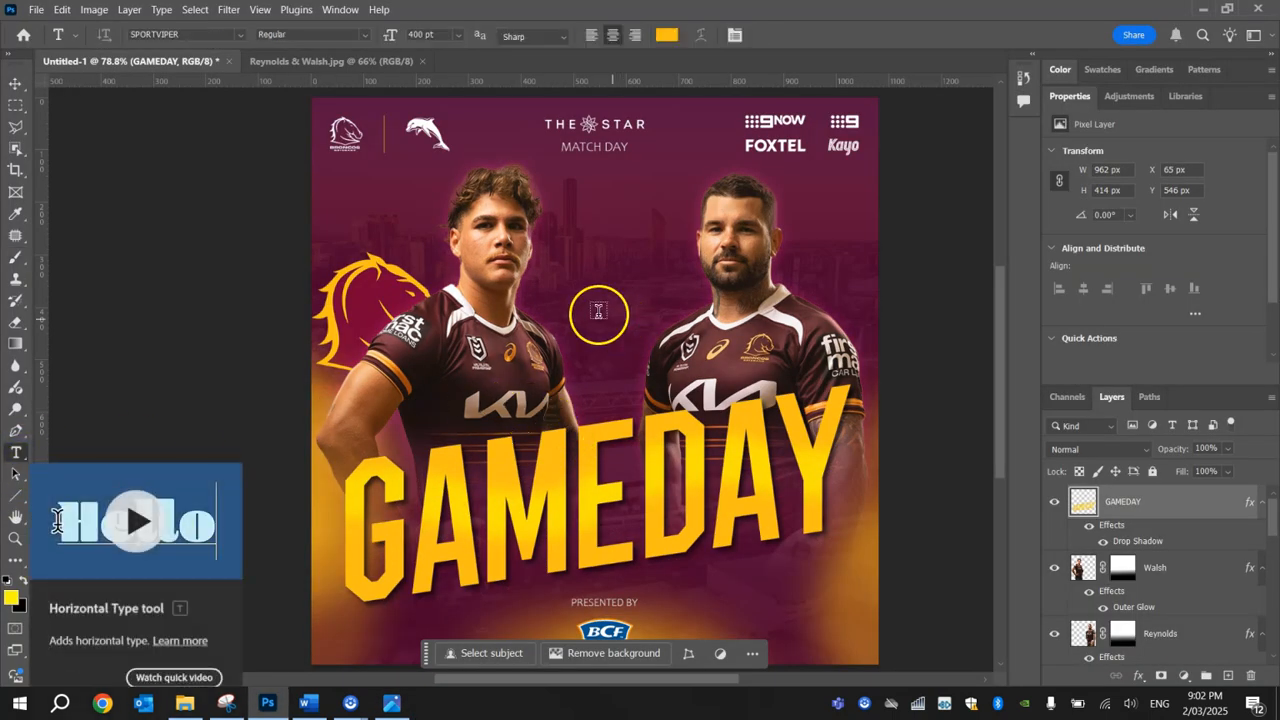
pyautogui.click(558, 313)
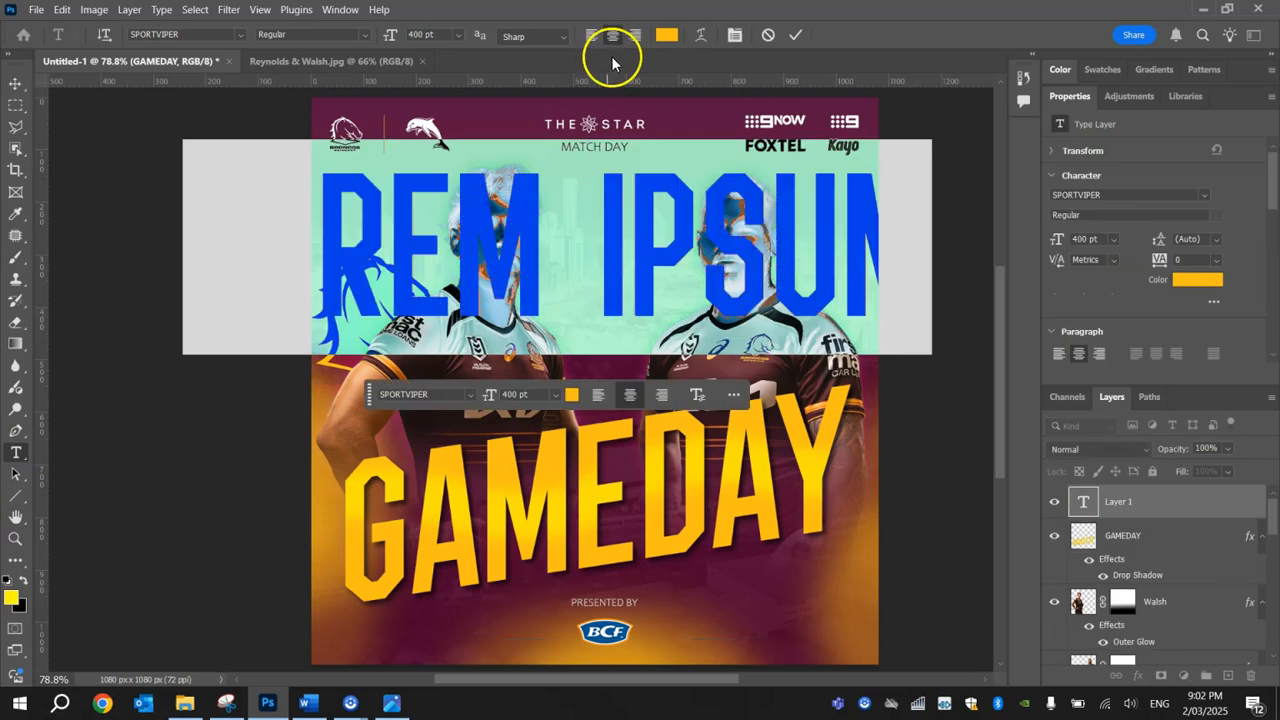
pyautogui.click(366, 35)
pyautogui.click(240, 34)
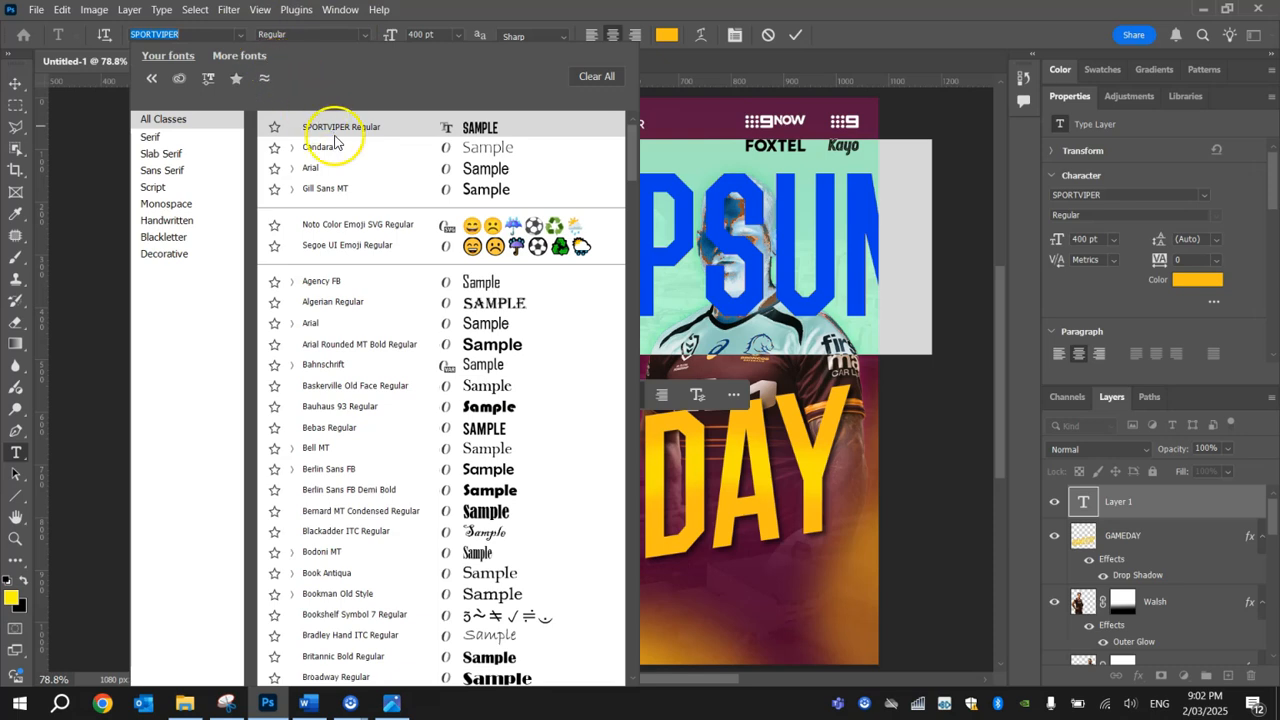
pyautogui.click(336, 149)
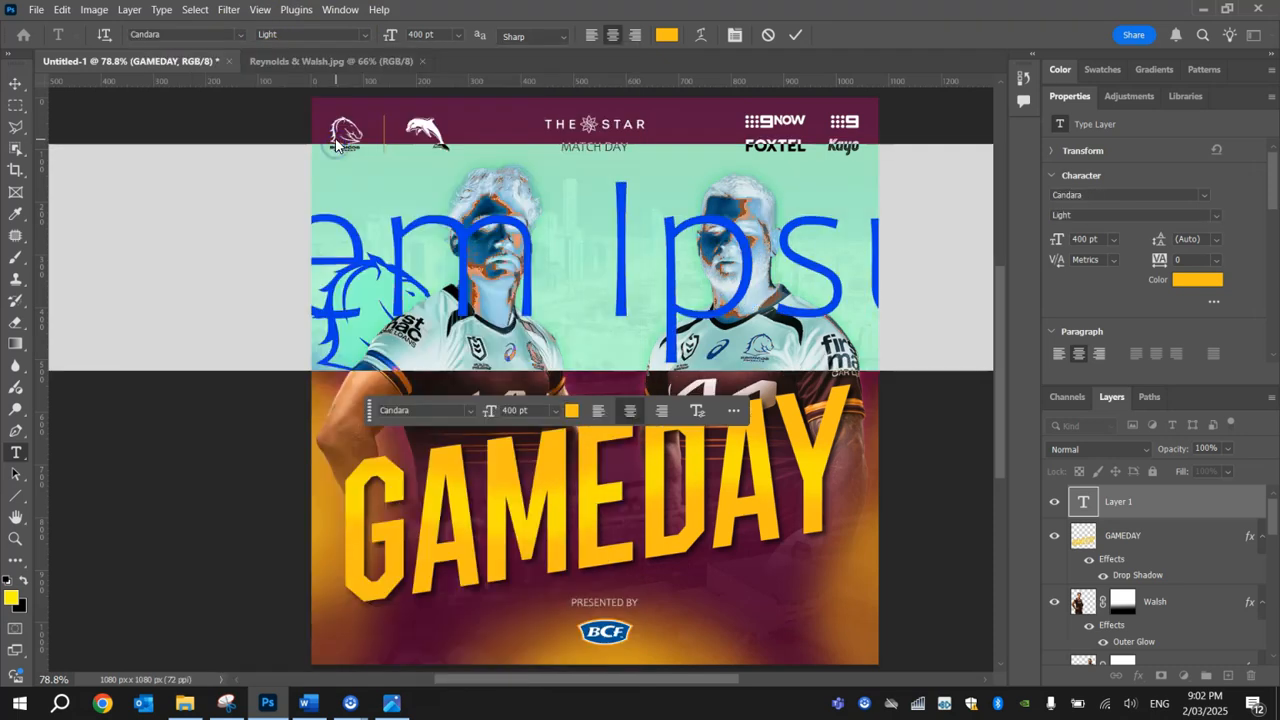
# Set the new text's size to 30 pt and its colour to near-white, hex fbfbfb
pyautogui.click(455, 36)
pyautogui.click(440, 218)
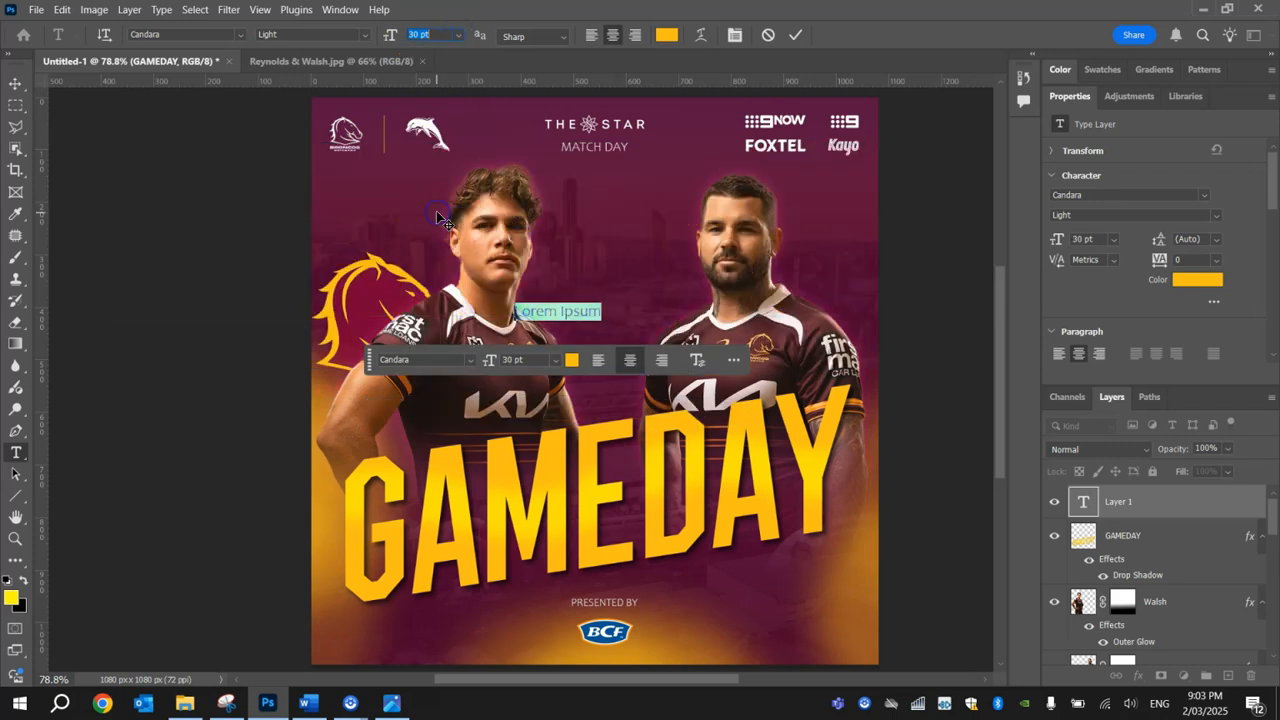
pyautogui.click(667, 35)
pyautogui.moveTo(657, 391); pyautogui.dragTo(752, 595)
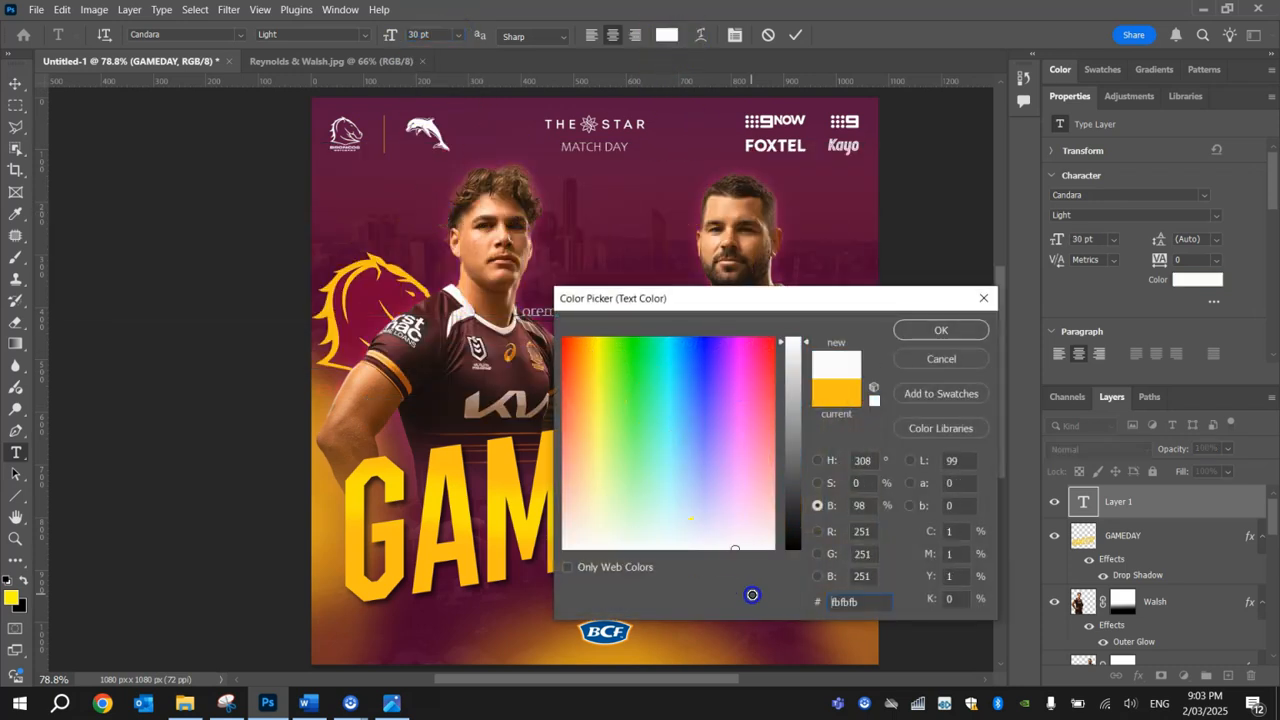
pyautogui.click(937, 331)
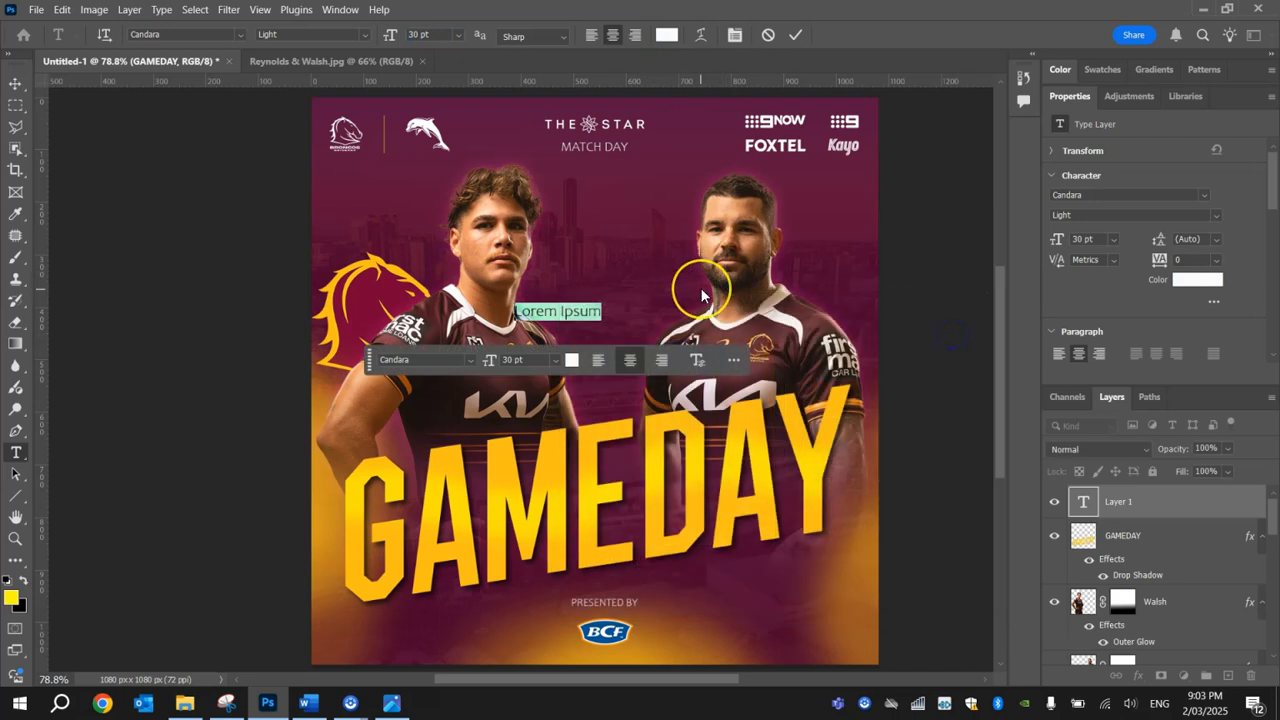
# Replace the placeholder text with KICK OFF 8:00PM and set its font style to Bold
pyautogui.press('BackSpace')
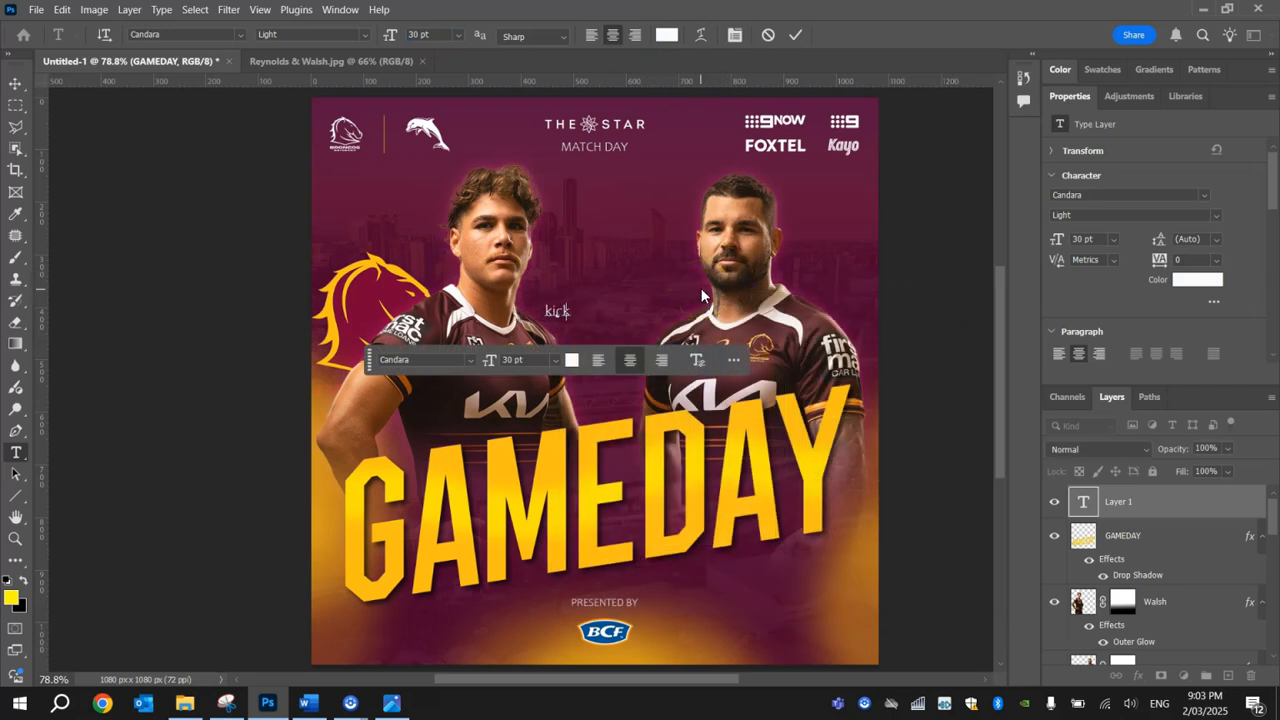
pyautogui.write('KICK OFF 8:00PM')
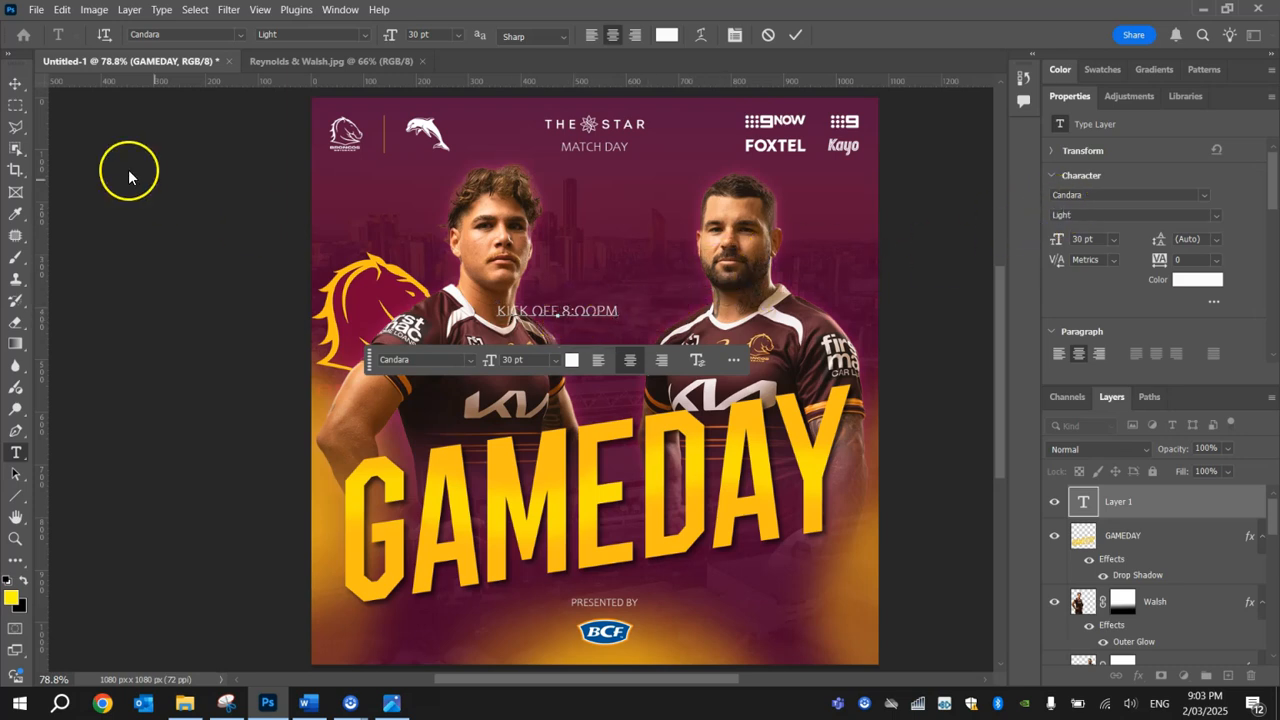
pyautogui.tripleClick(592, 311)
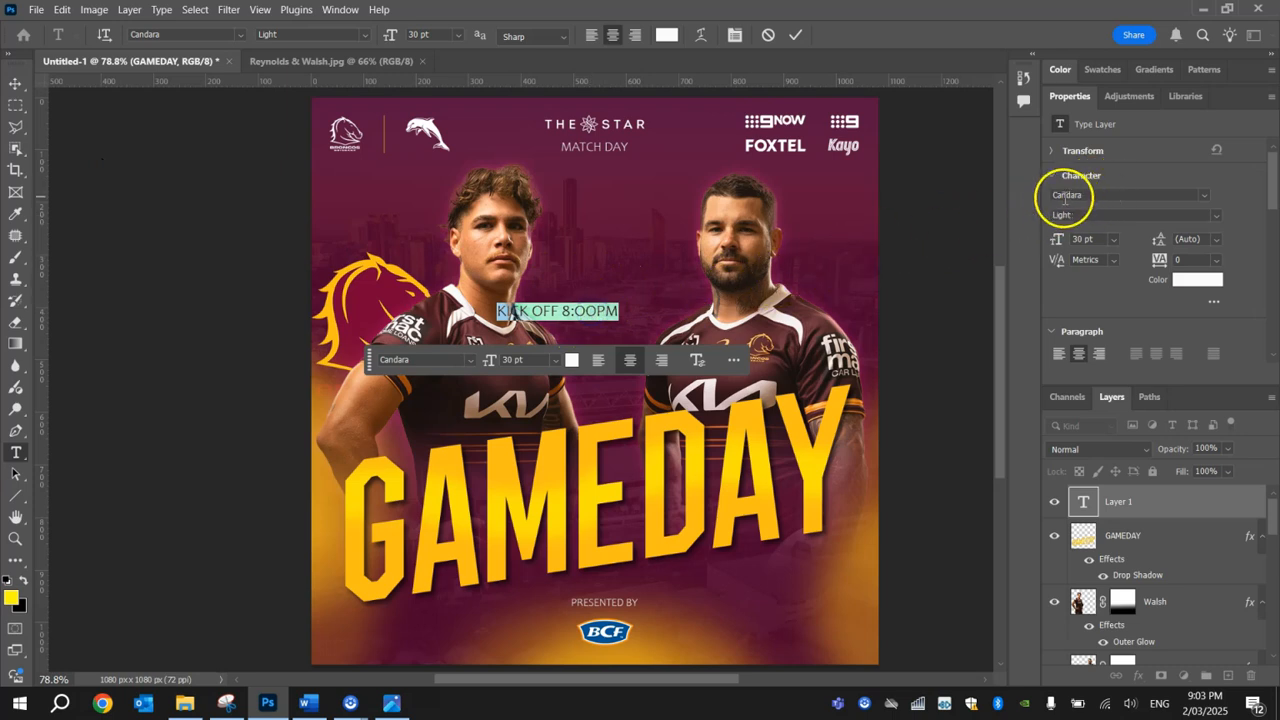
pyautogui.click(1216, 215)
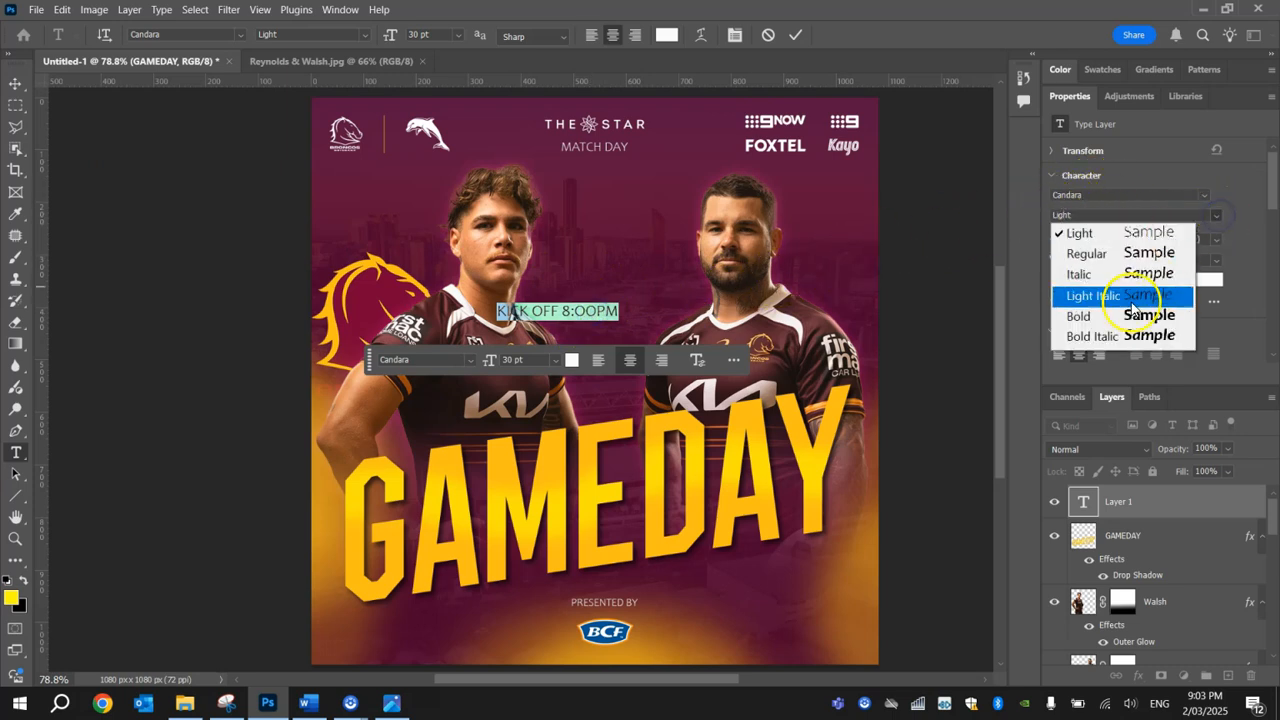
pyautogui.click(1080, 316)
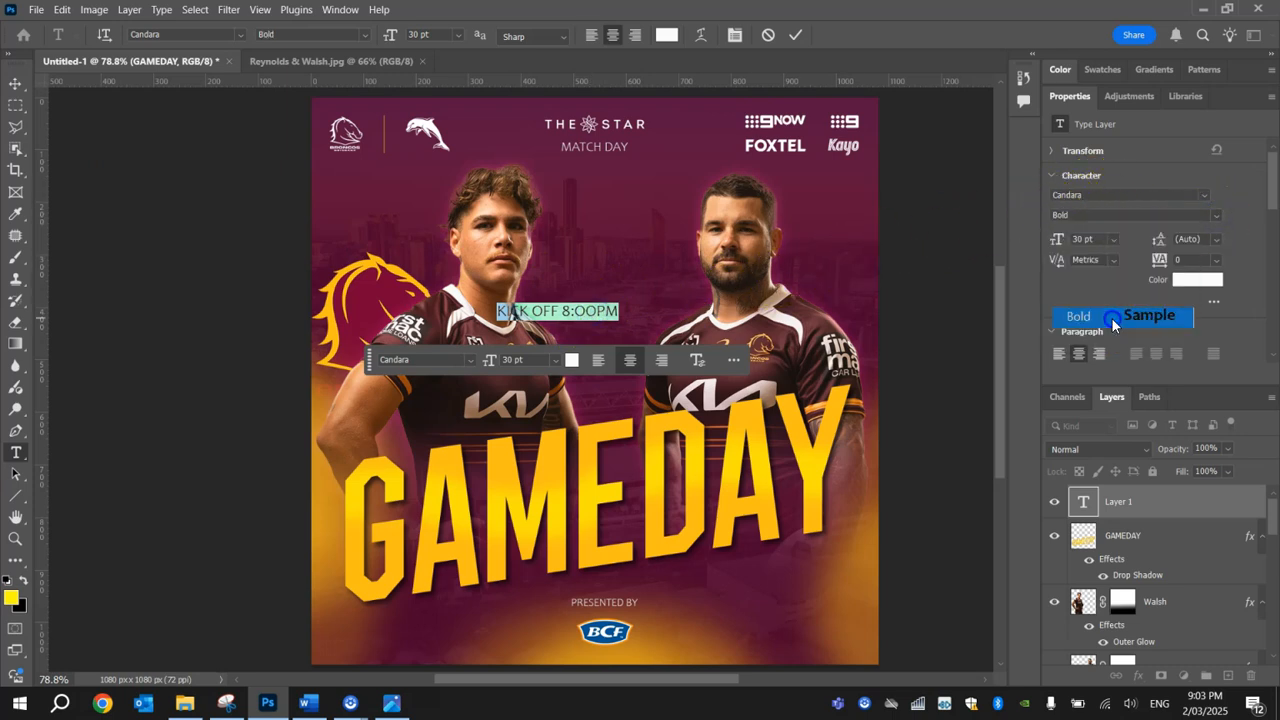
# Move the KICK OFF 8:00PM text to just above the G of the GAMEDAY title
pyautogui.click(16, 83)
pyautogui.click(104, 178)
pyautogui.moveTo(574, 314); pyautogui.dragTo(414, 416)
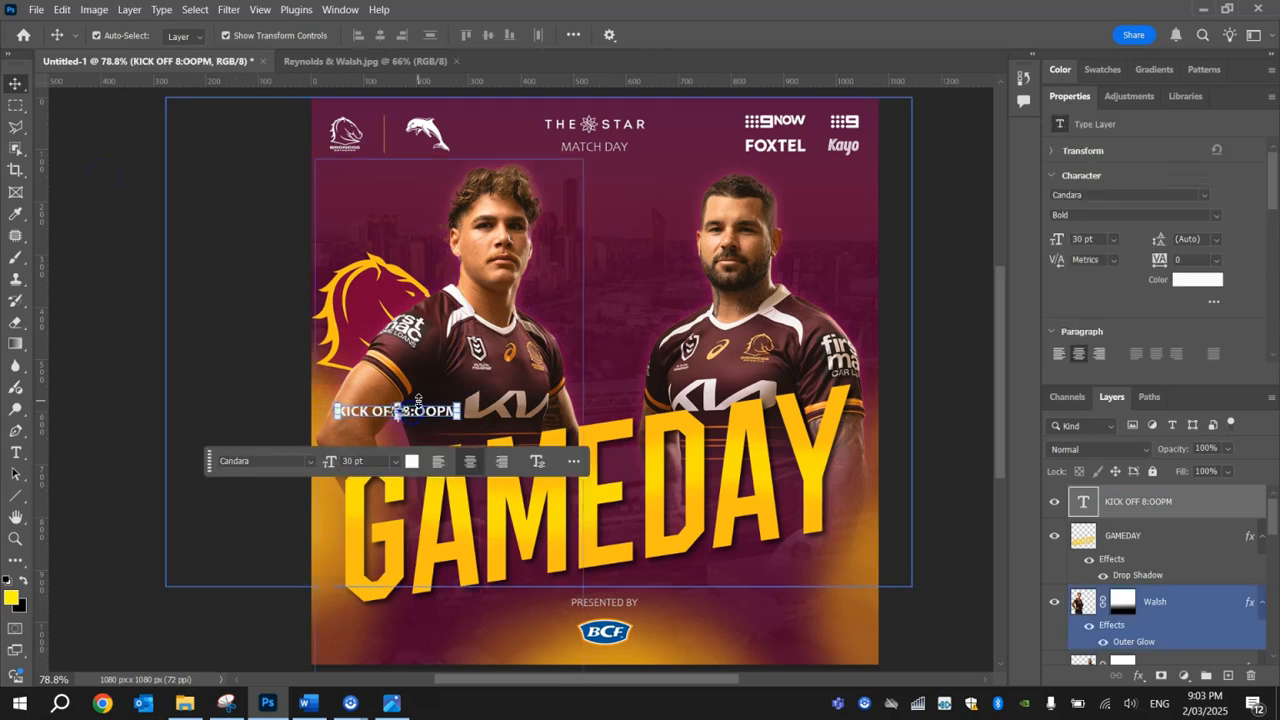
pyautogui.click(101, 252)
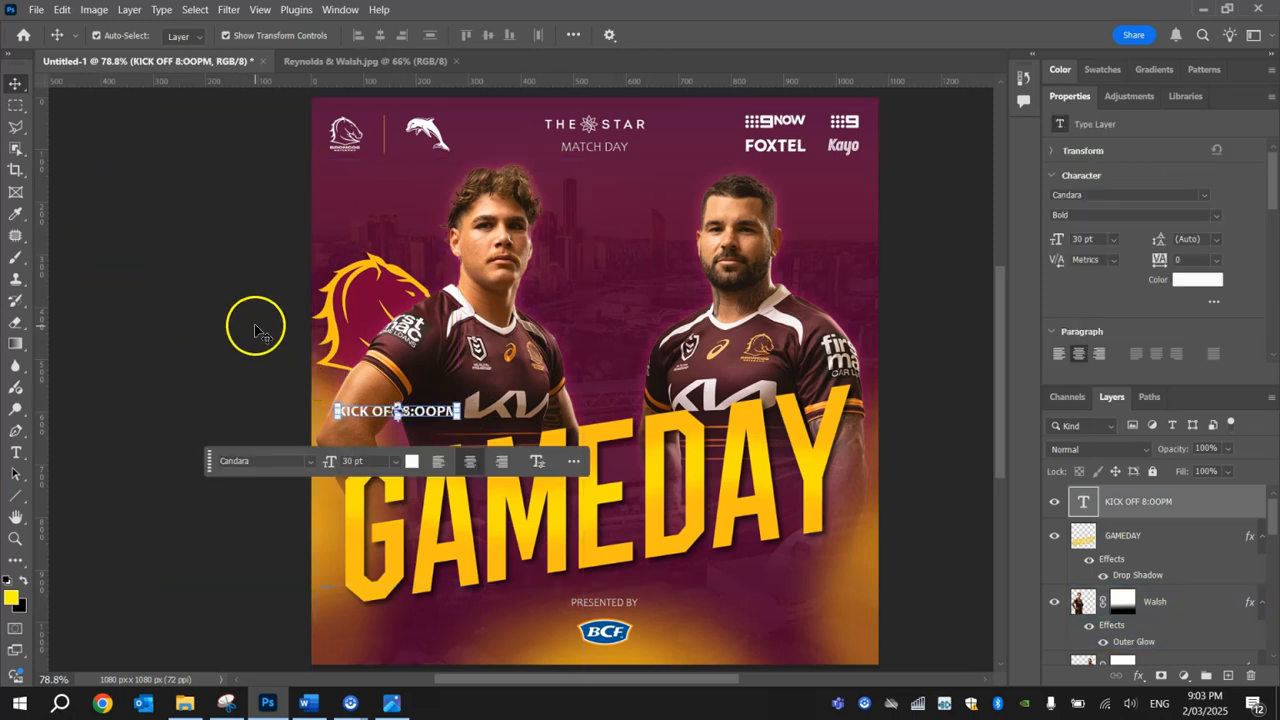
# Check the Example.jpg reference, return to Photoshop and add a text layer reading SUNCORP STADIUM between the two players
pyautogui.click(16, 453)
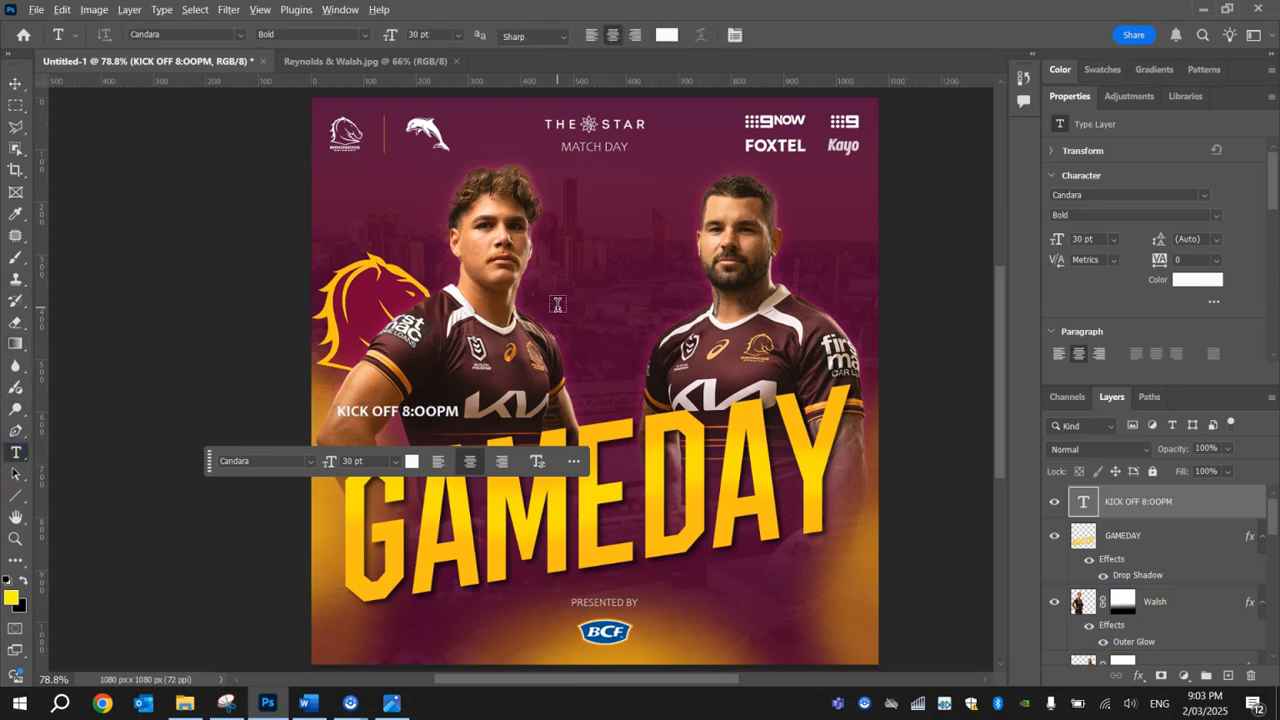
pyautogui.hotkey('alt', 'Tab')
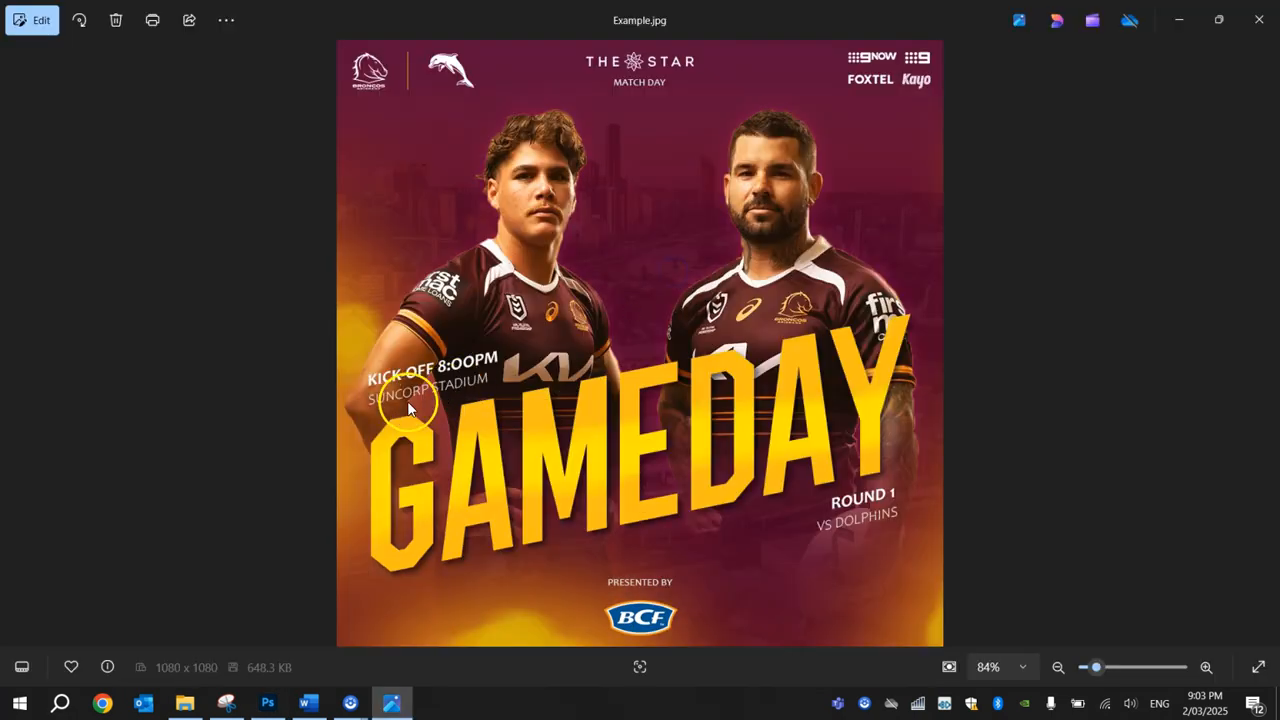
pyautogui.click(270, 697)
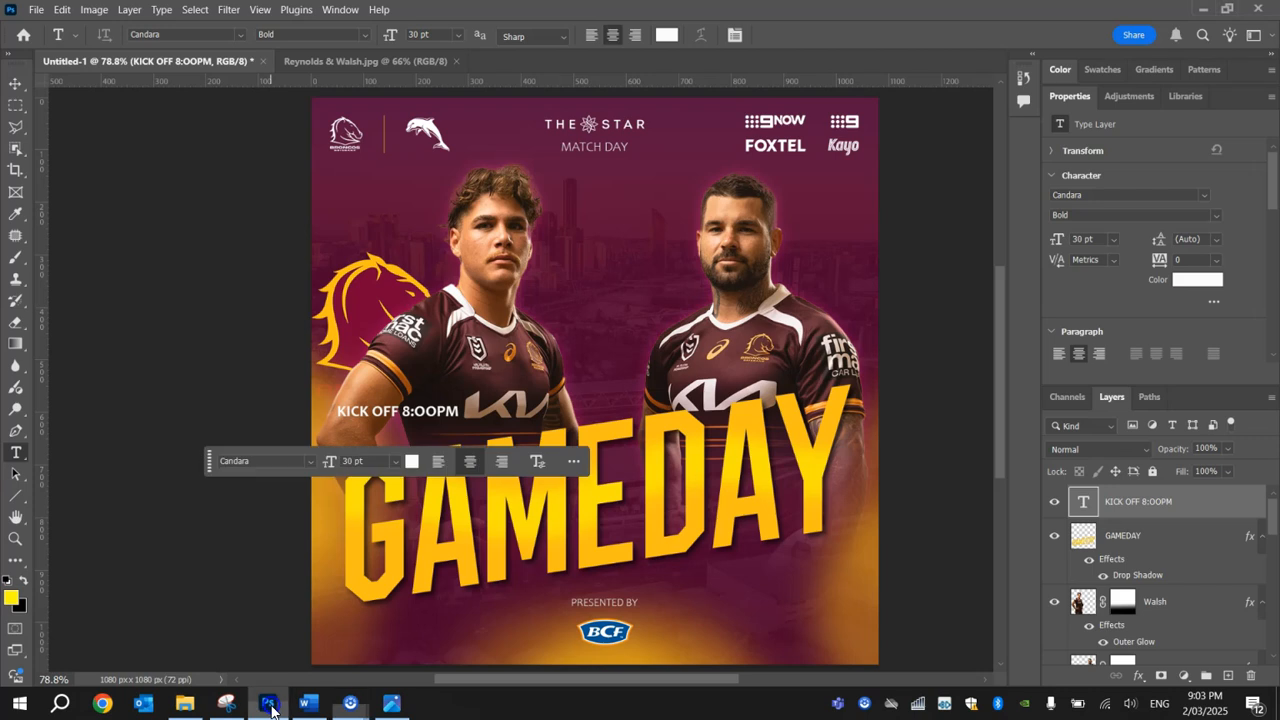
pyautogui.click(578, 315)
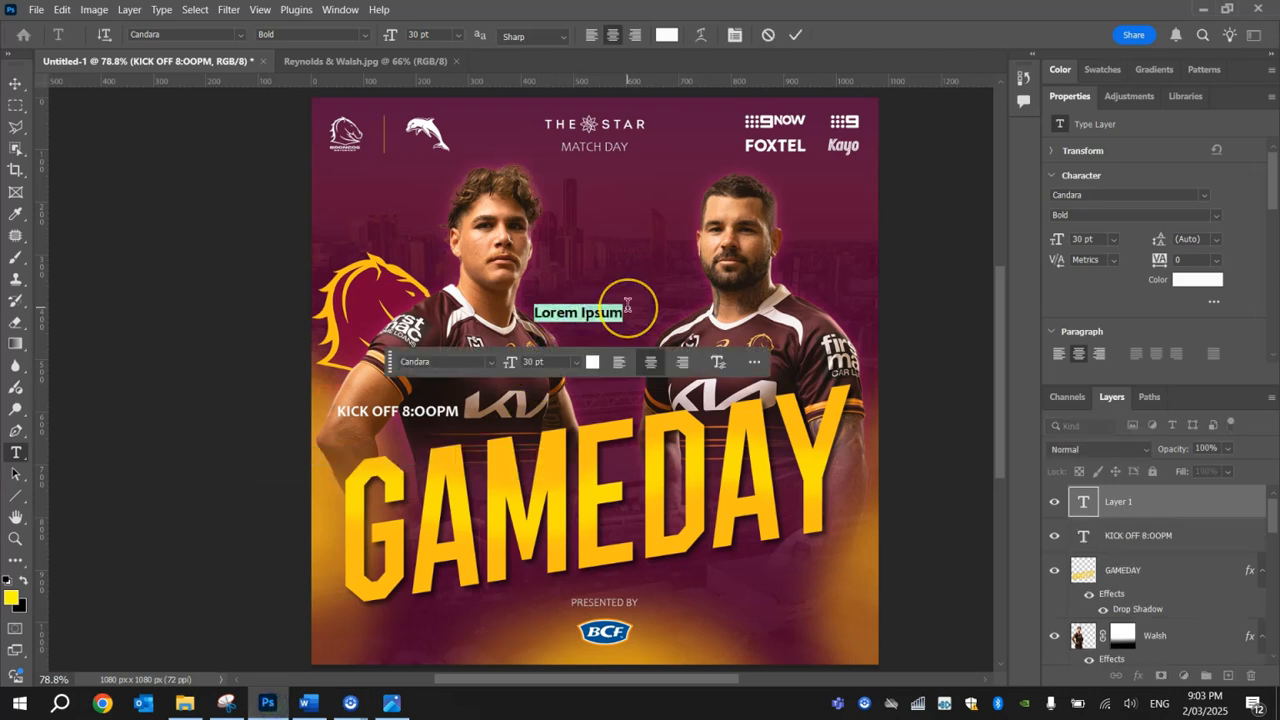
pyautogui.write('SUNCORP STADI')
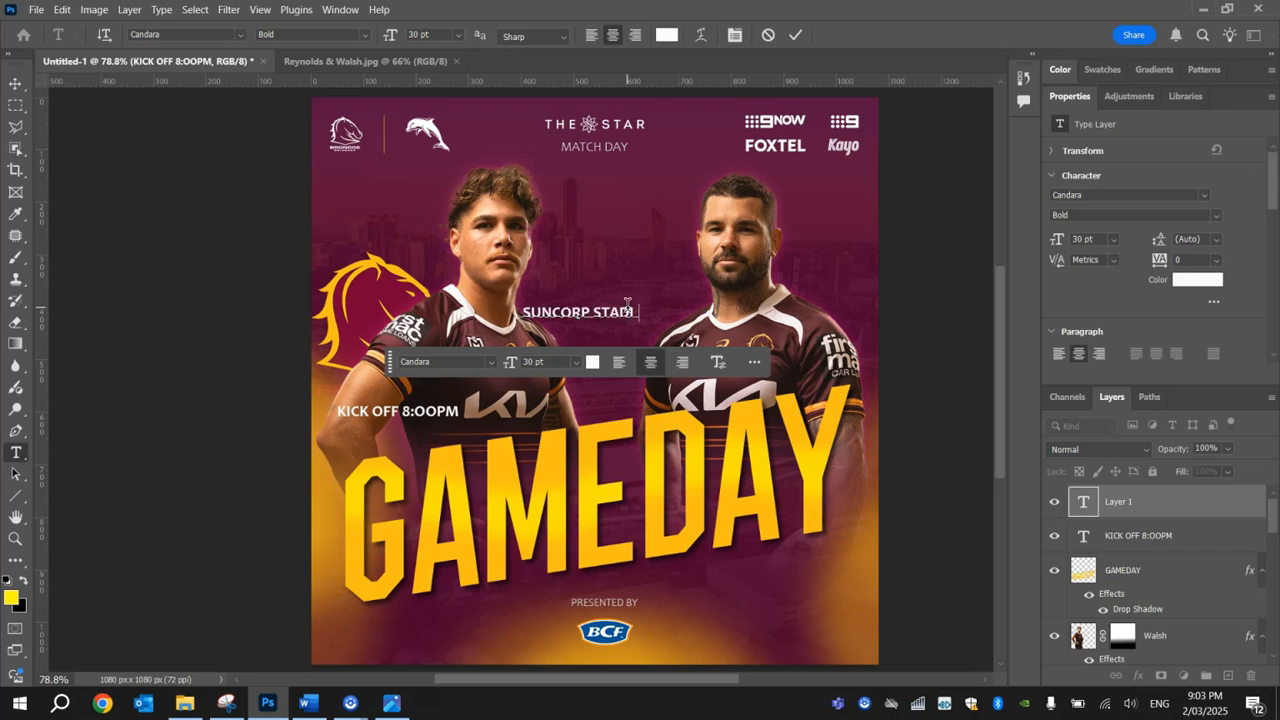
pyautogui.write('UM')
# Set the font style of the whole SUNCORP STADIUM text to Regular
pyautogui.hotkey('ctrl', 'a')
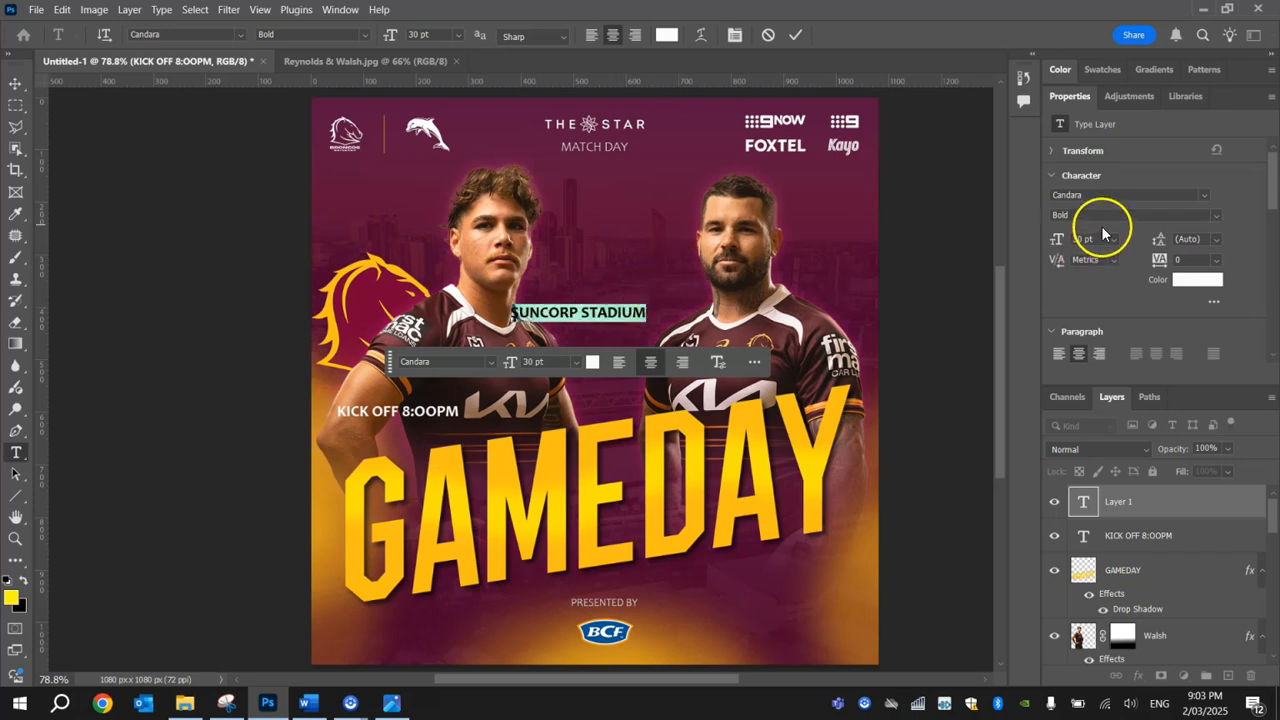
pyautogui.click(1218, 216)
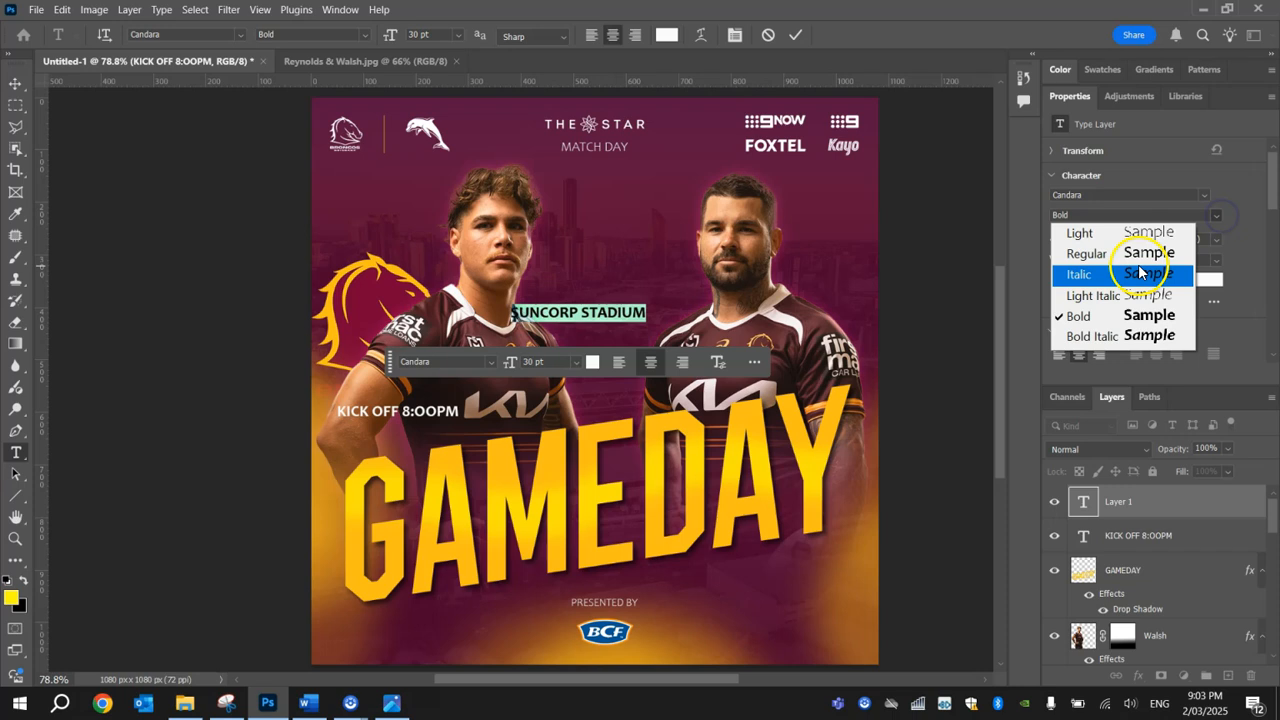
pyautogui.click(1130, 253)
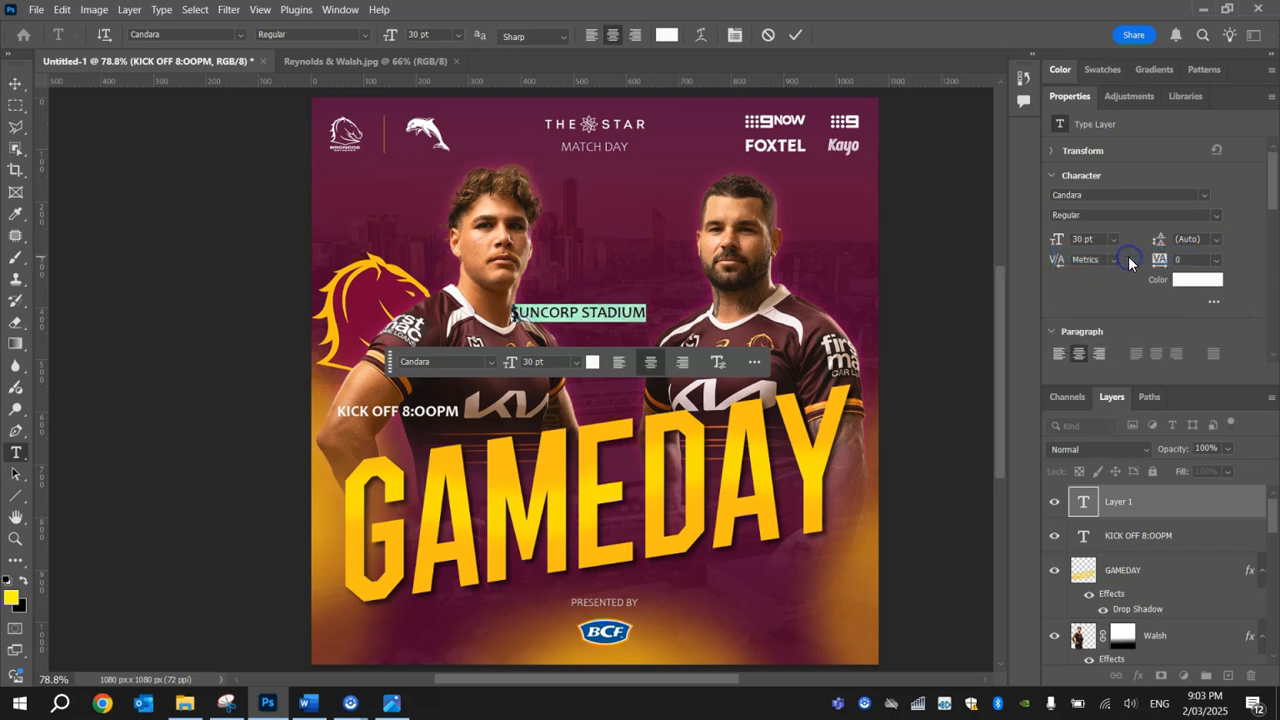
pyautogui.click(14, 84)
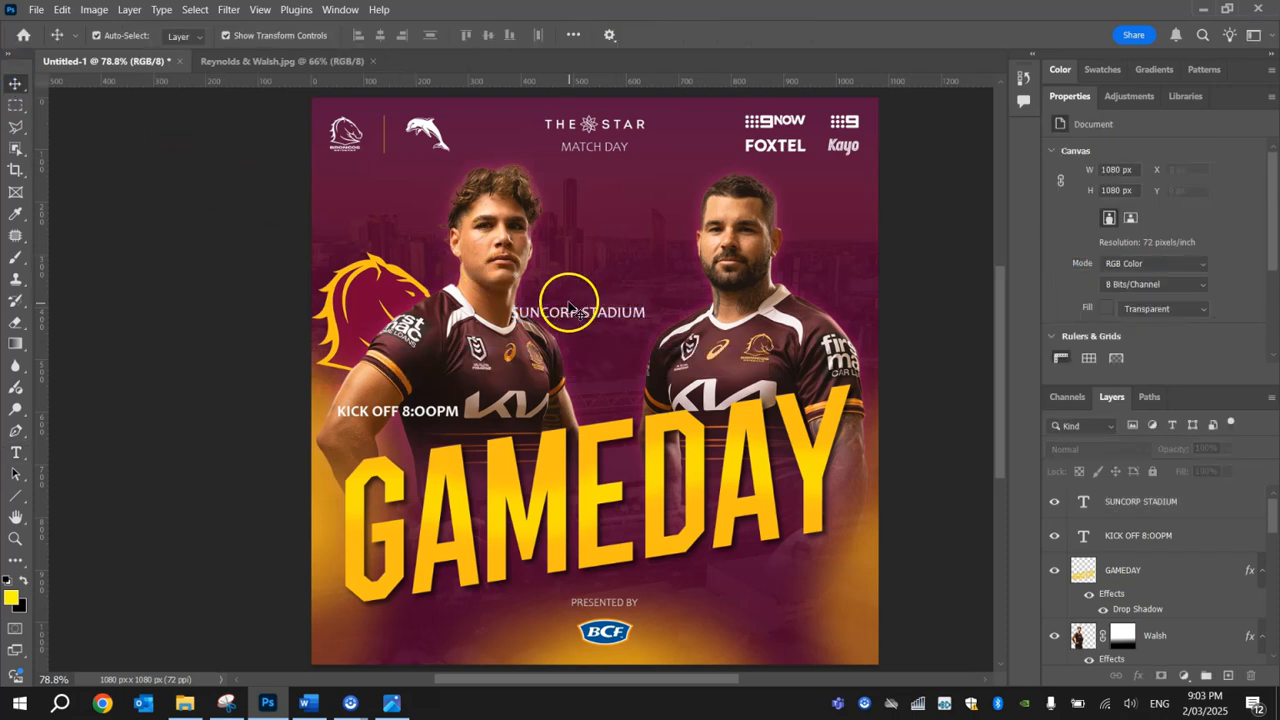
# Compare with Example.jpg, set the SUNCORP STADIUM text's font style to Light and place it directly beneath the KICK OFF line
pyautogui.click(390, 704)
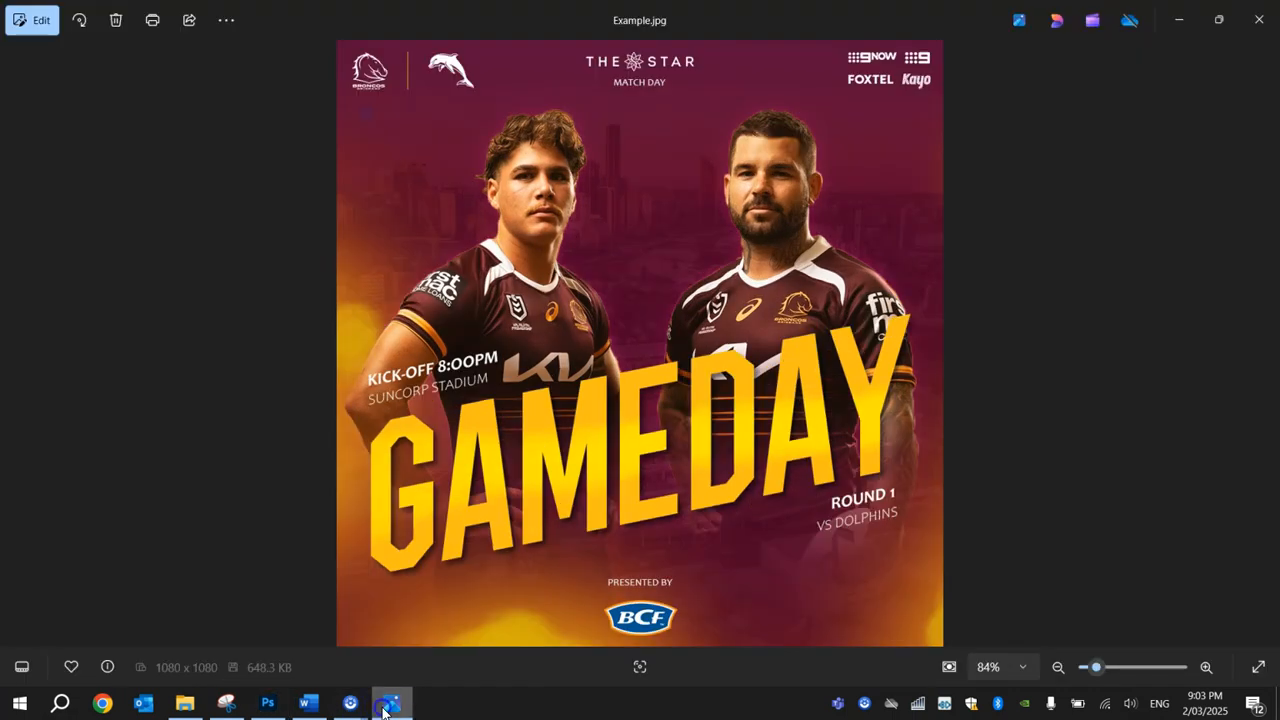
pyautogui.click(390, 704)
pyautogui.doubleClick(578, 312)
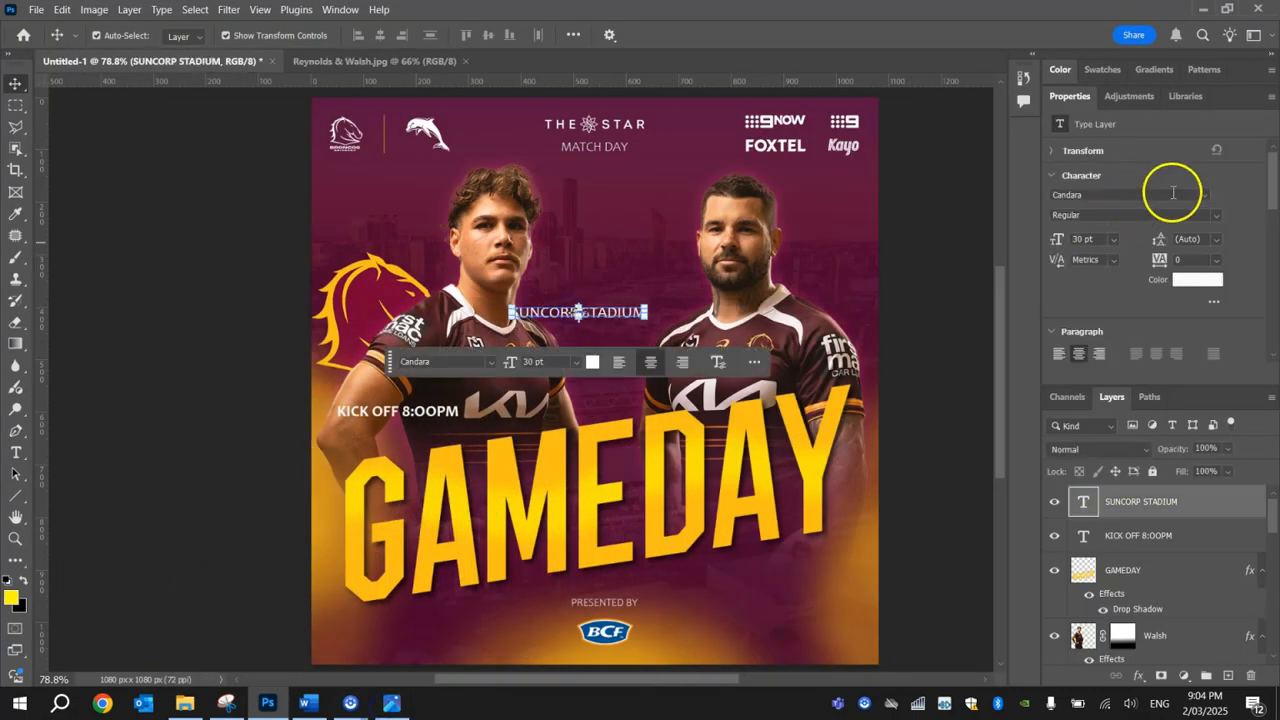
pyautogui.click(1214, 214)
pyautogui.click(1118, 230)
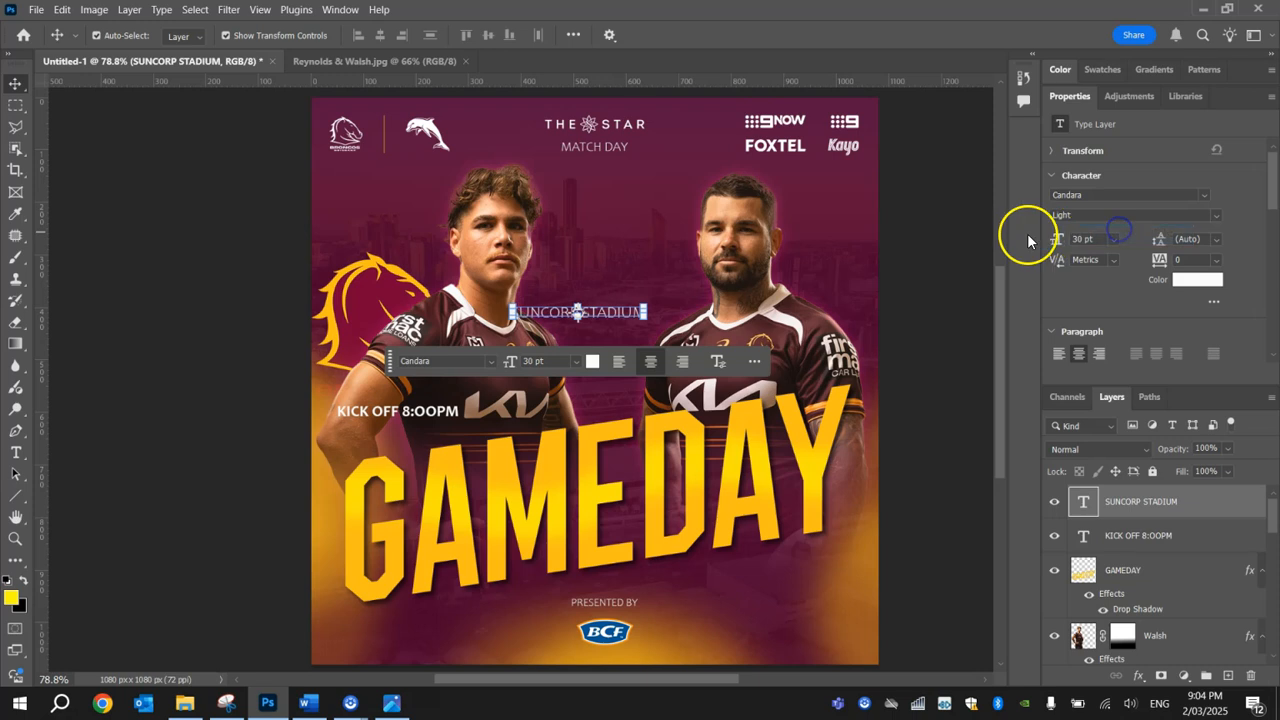
pyautogui.moveTo(612, 314); pyautogui.dragTo(440, 438)
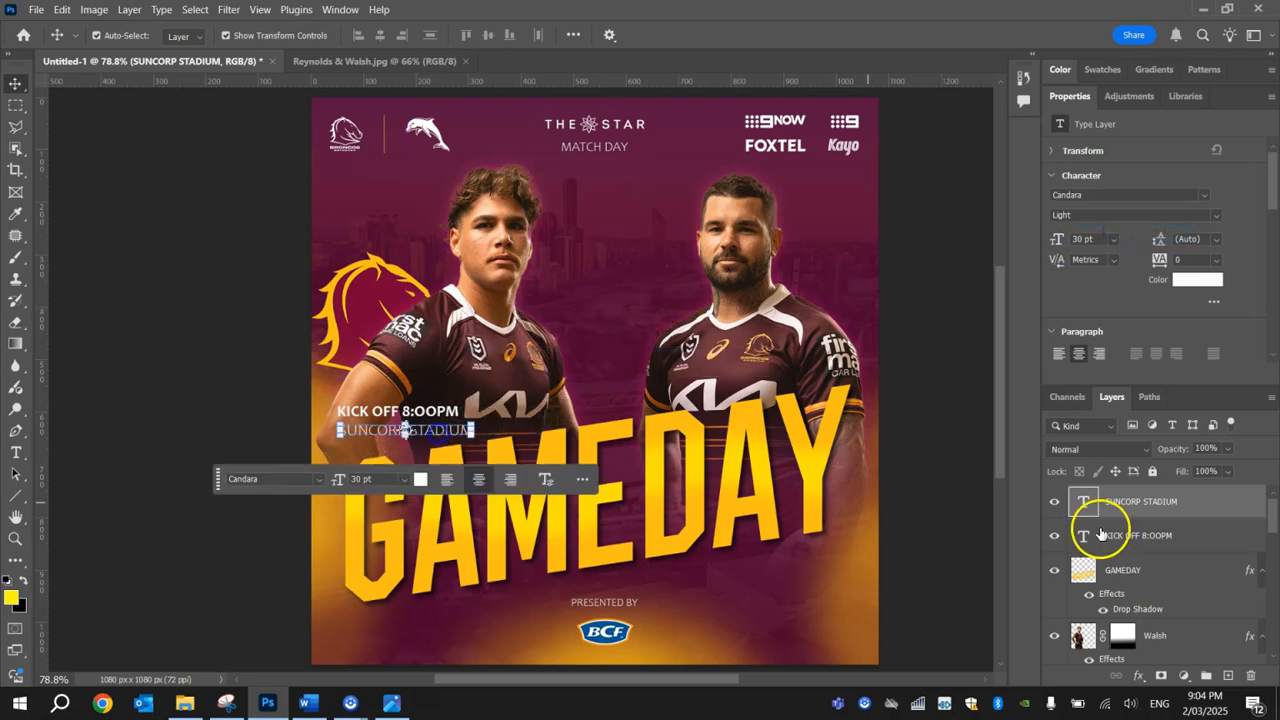
pyautogui.click(129, 257)
# Skew the KICK OFF 8:00PM and SUNCORP STADIUM lines together to match the GAMEDAY slant and reposition them above the title
pyautogui.scroll(3, 370, 455)
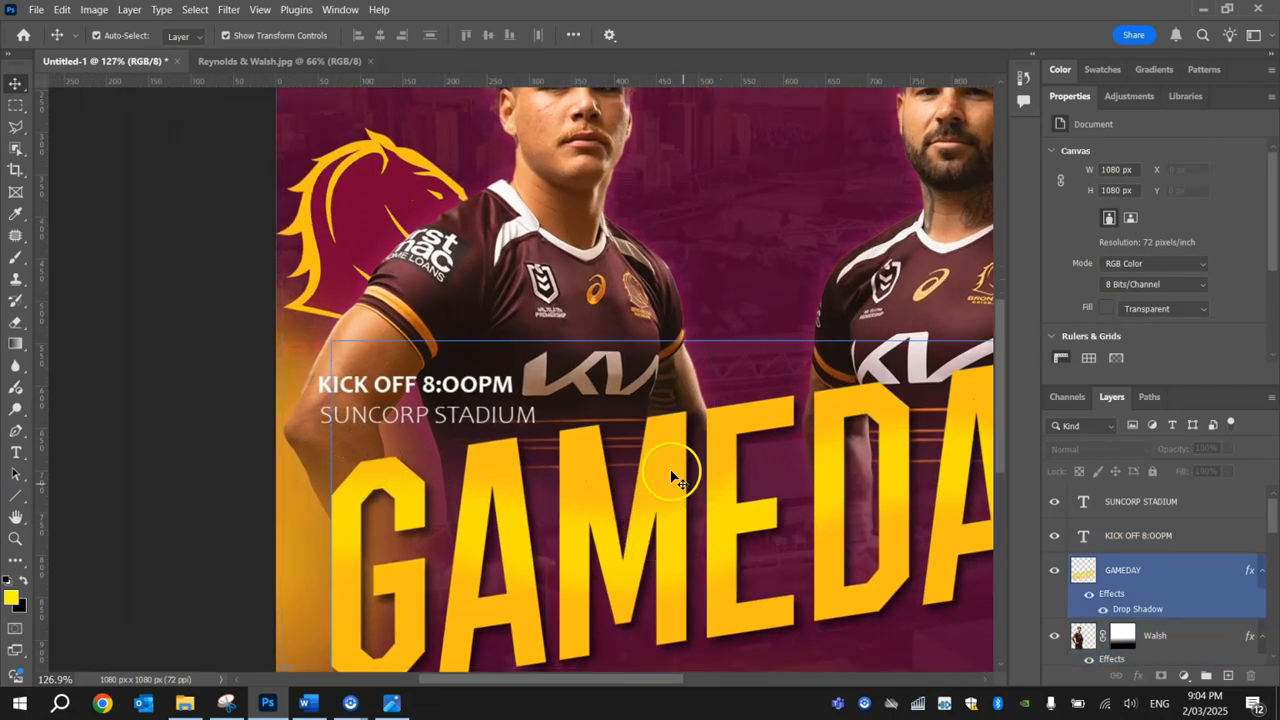
pyautogui.click(350, 385)
pyautogui.keyDown('shift'); pyautogui.click(342, 418); pyautogui.keyUp('shift')
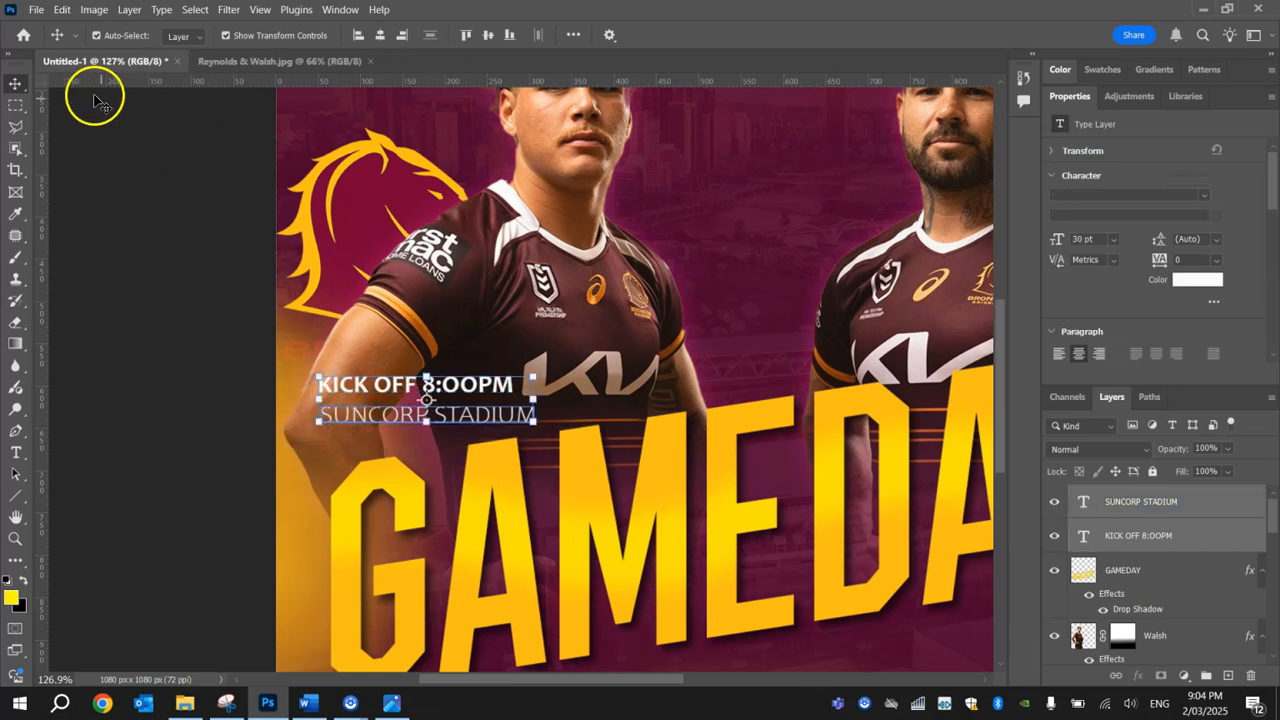
pyautogui.click(62, 10)
pyautogui.moveTo(262, 384)
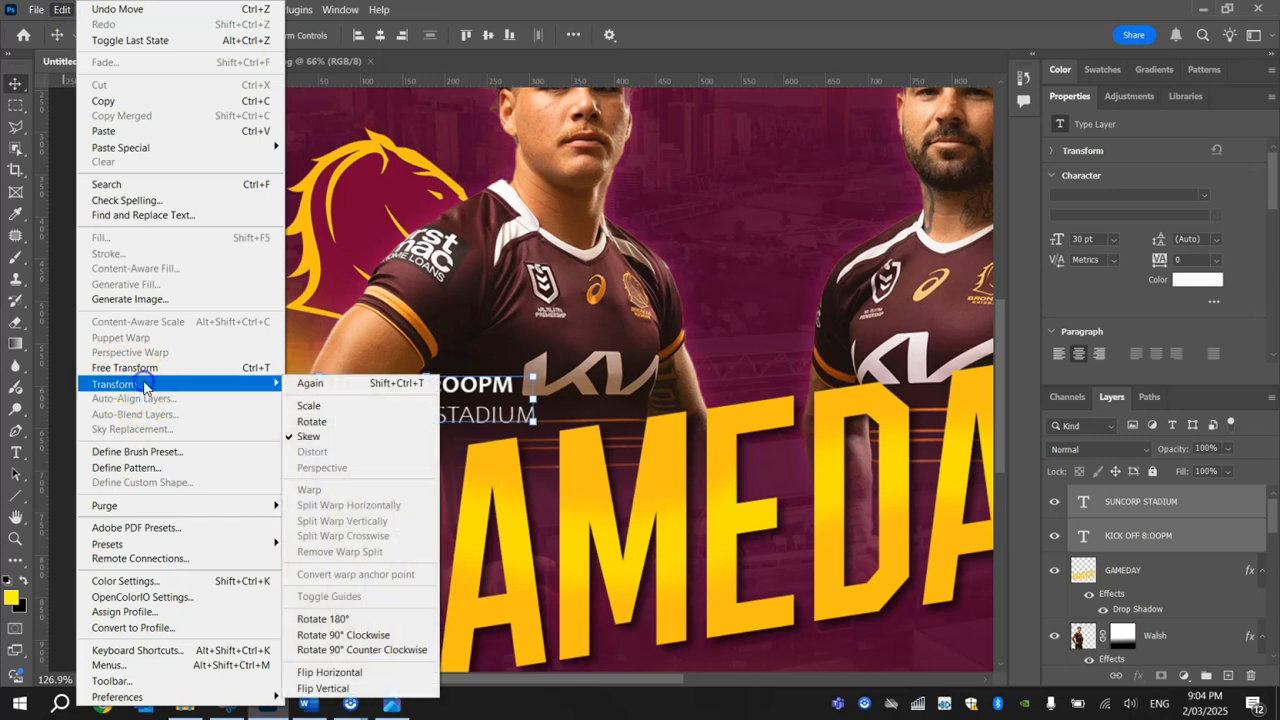
pyautogui.click(358, 438)
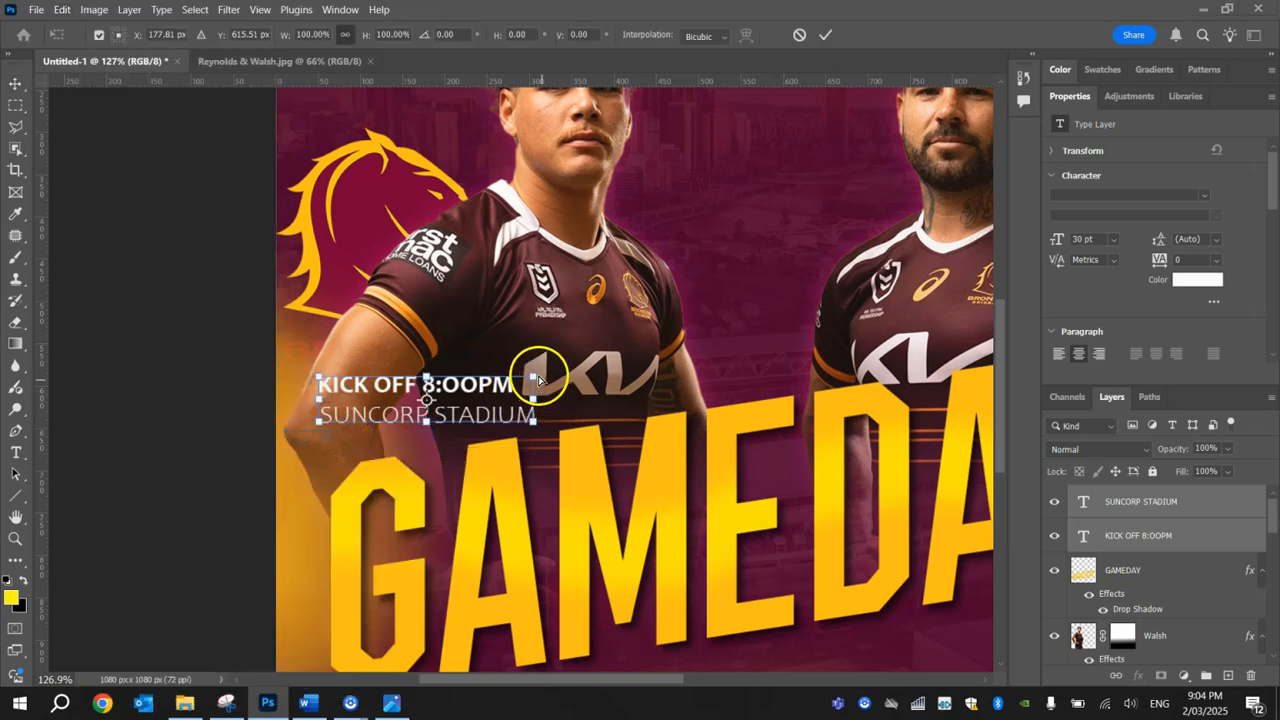
pyautogui.moveTo(533, 379); pyautogui.dragTo(558, 390)
pyautogui.moveTo(372, 429); pyautogui.dragTo(368, 408)
pyautogui.click(111, 368)
pyautogui.click(155, 358)
# Nudge the SUNCORP STADIUM line slightly down and left so it lines up with the start of the KICK OFF line
pyautogui.click(339, 466)
pyautogui.click(374, 432)
pyautogui.press('Down')
pyautogui.press('Down')
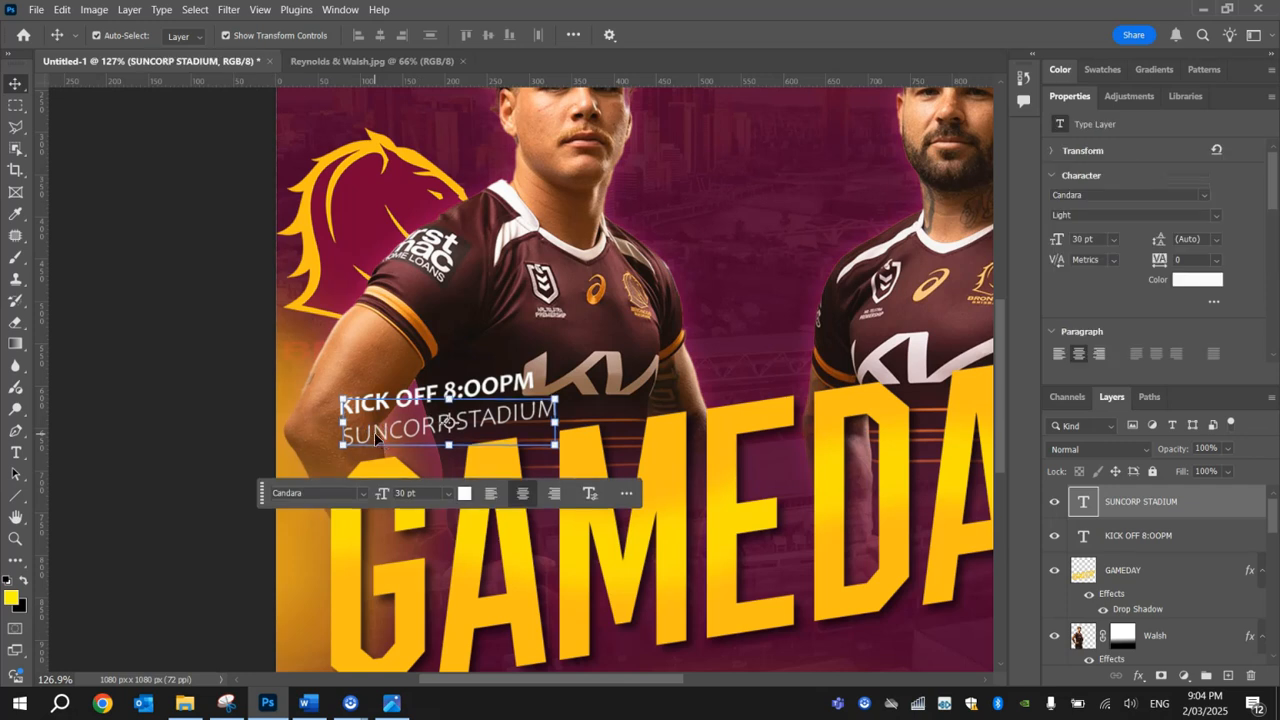
pyautogui.press('Left')
pyautogui.press('Left')
pyautogui.click(171, 400)
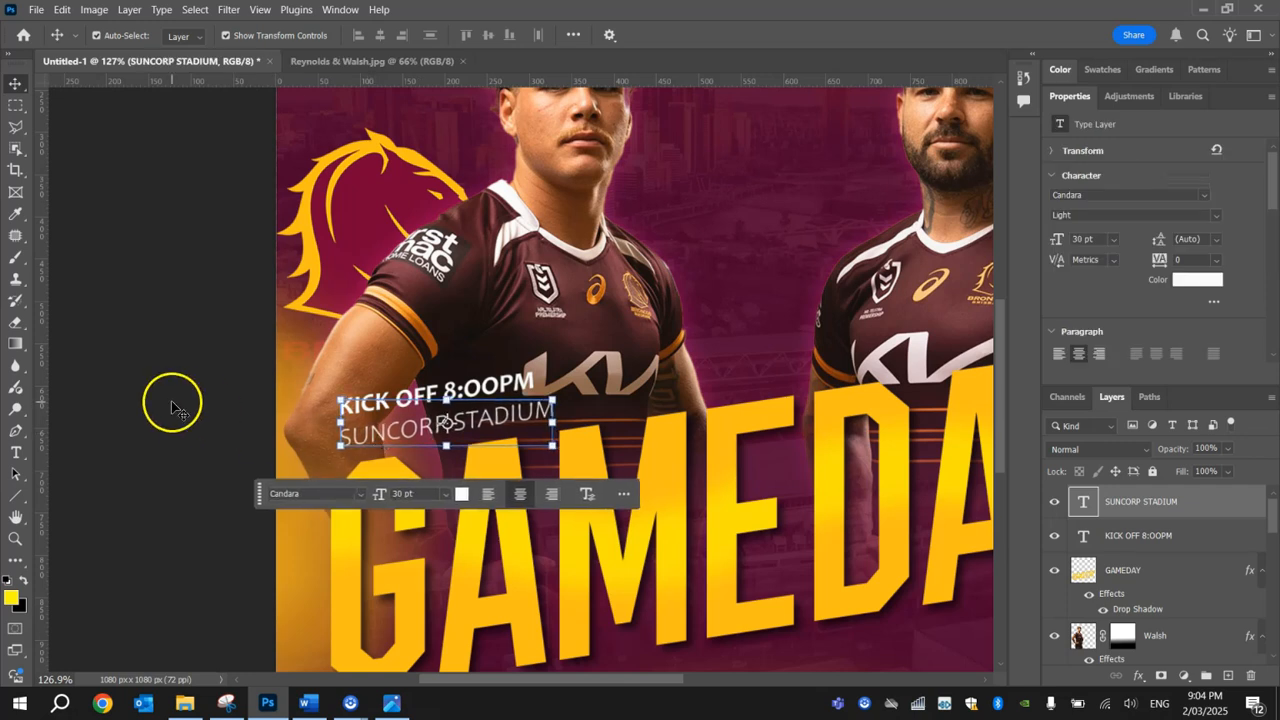
pyautogui.click(437, 397)
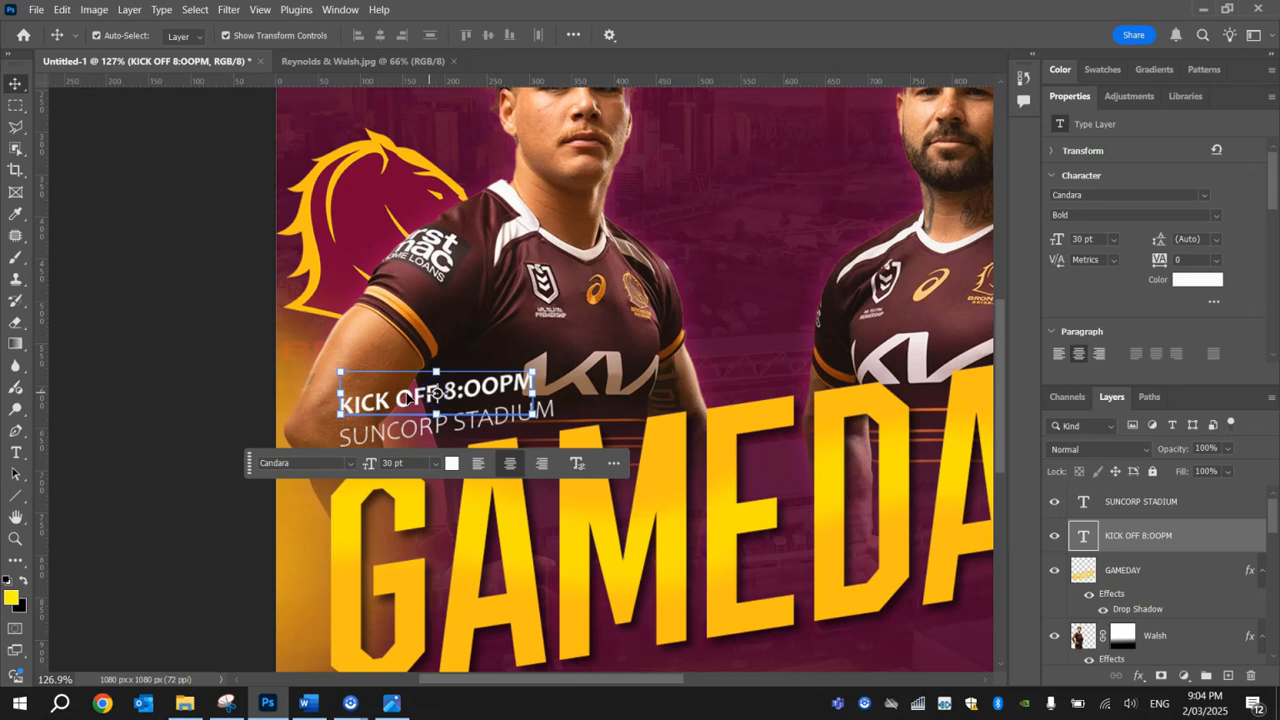
pyautogui.click(173, 359)
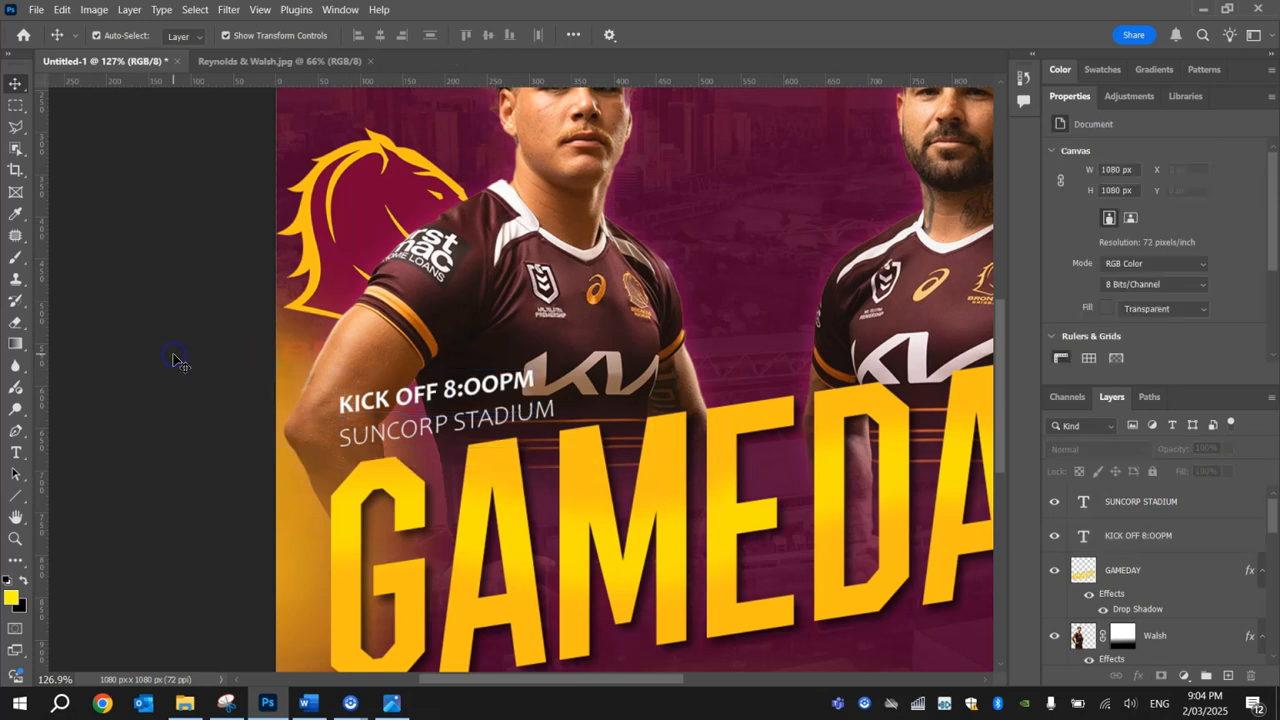
# Add a black Drop Shadow to the SUNCORP STADIUM layer with 60% opacity, 10 px distance and 10 px size, without an Outer Glow
pyautogui.click(1128, 501)
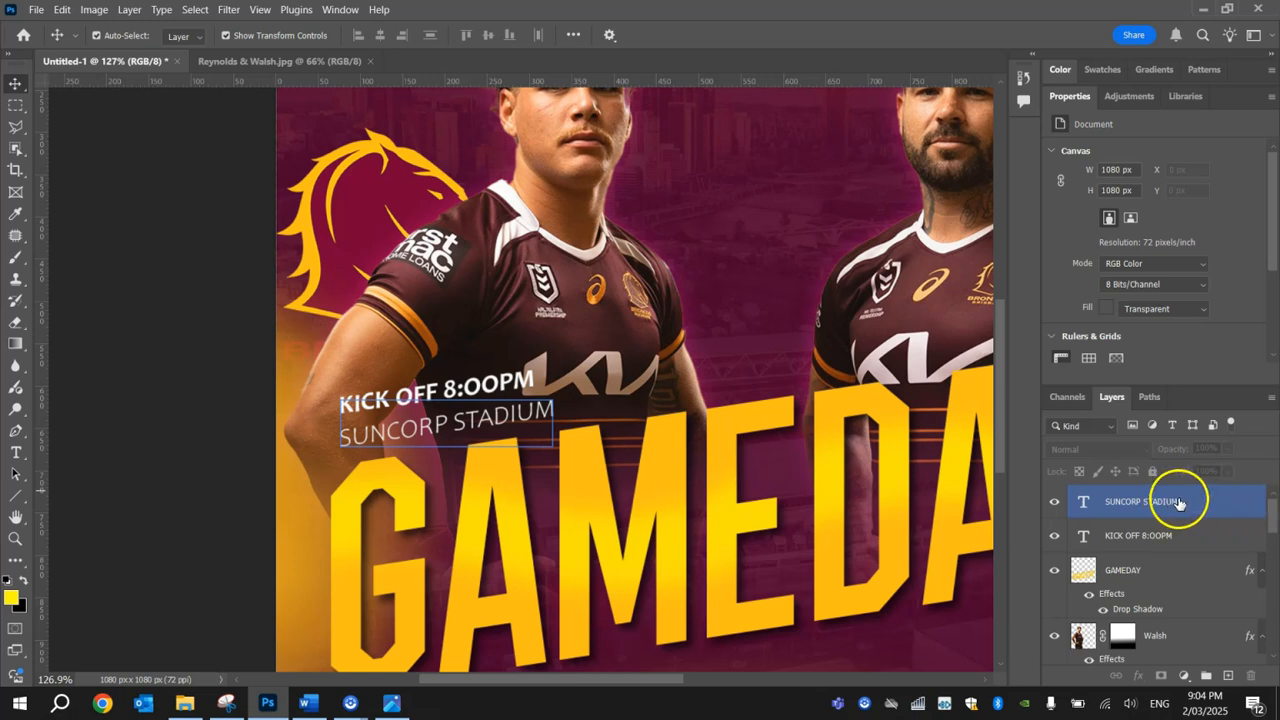
pyautogui.doubleClick(1214, 506)
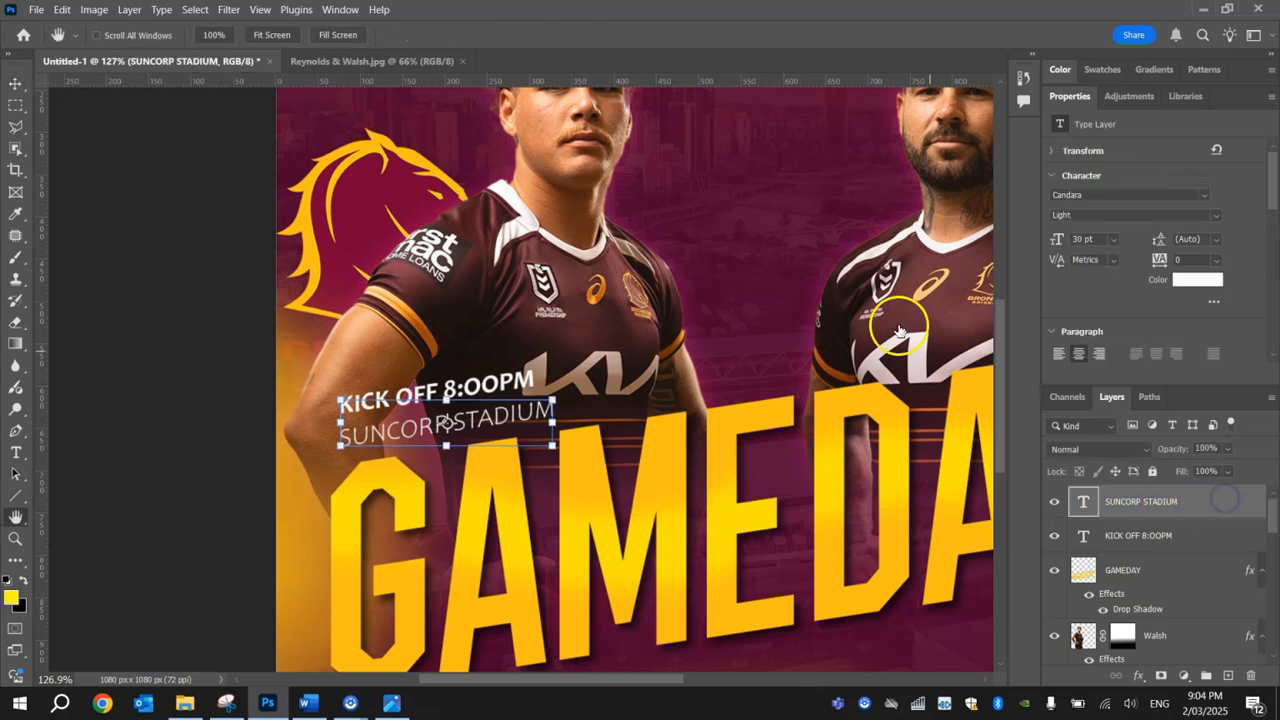
pyautogui.moveTo(425, 14); pyautogui.dragTo(866, 32)
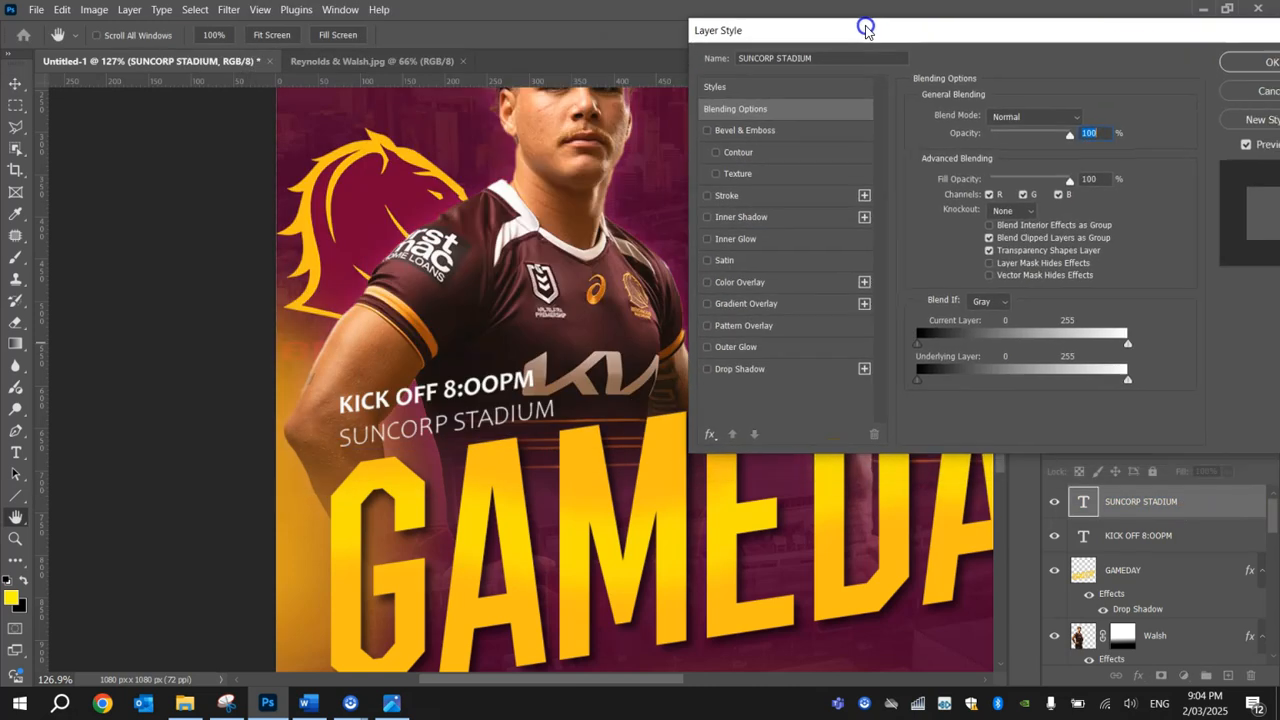
pyautogui.click(708, 369)
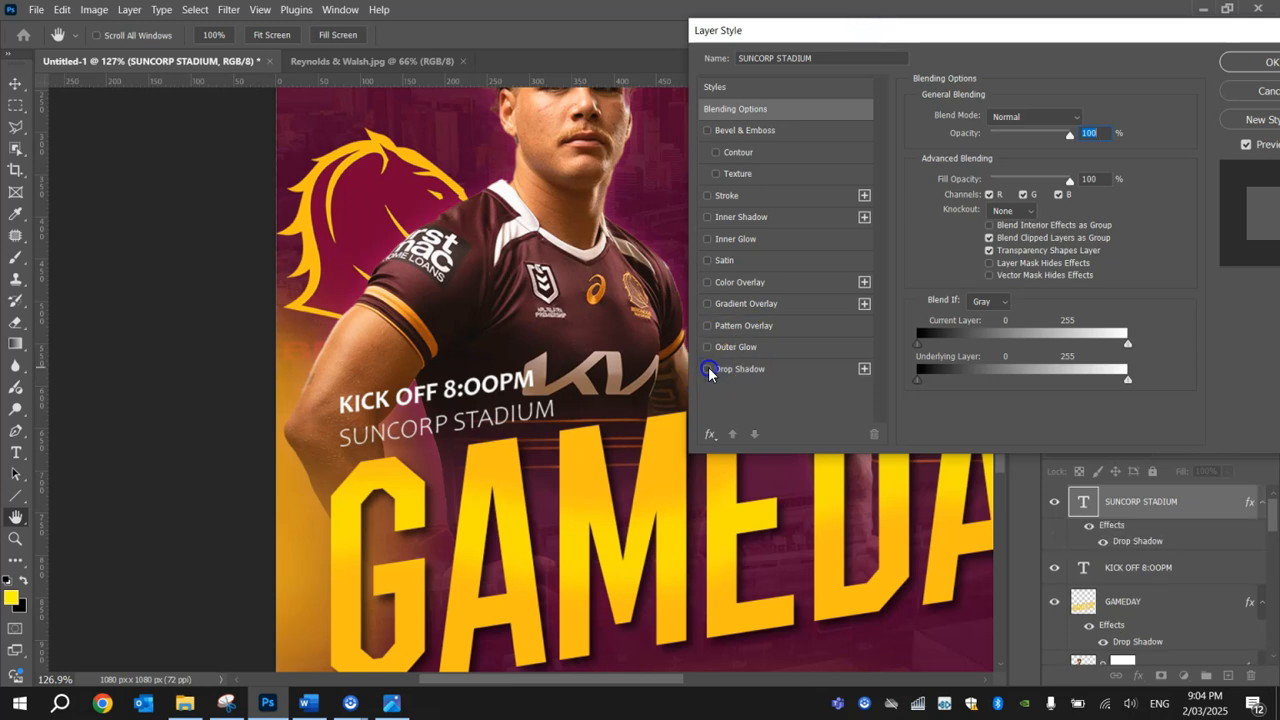
pyautogui.click(726, 349)
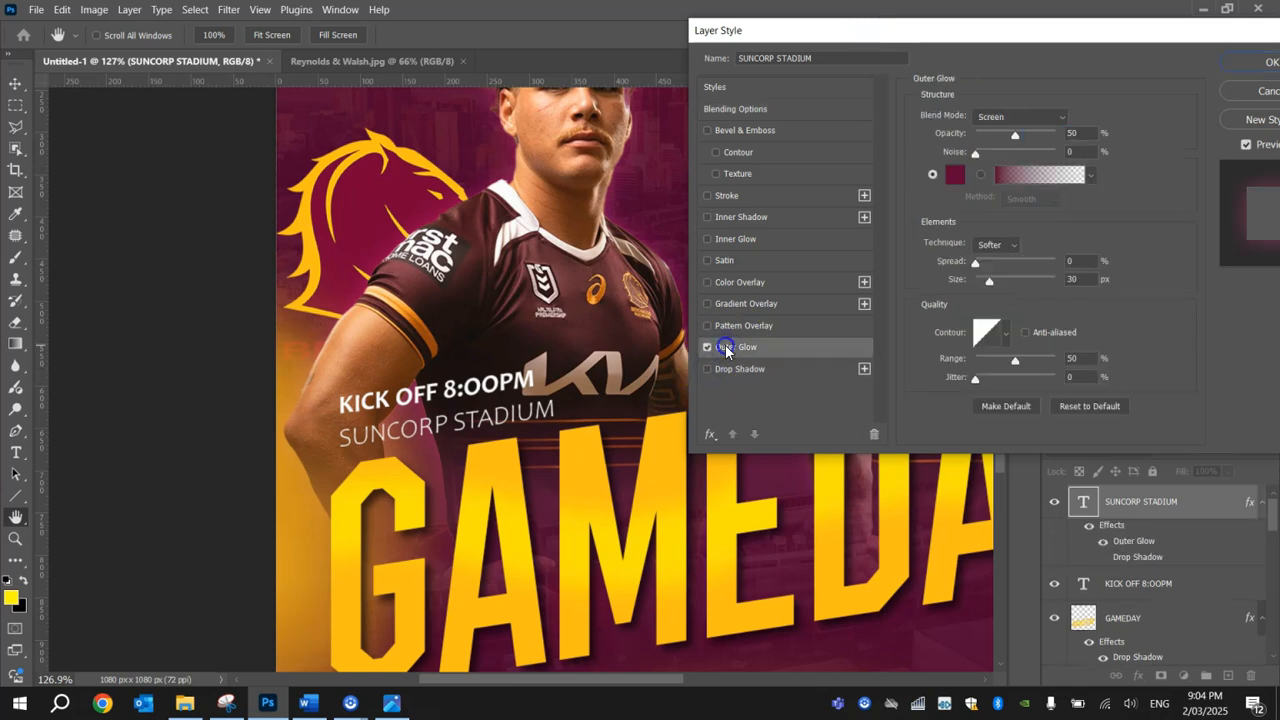
pyautogui.click(709, 347)
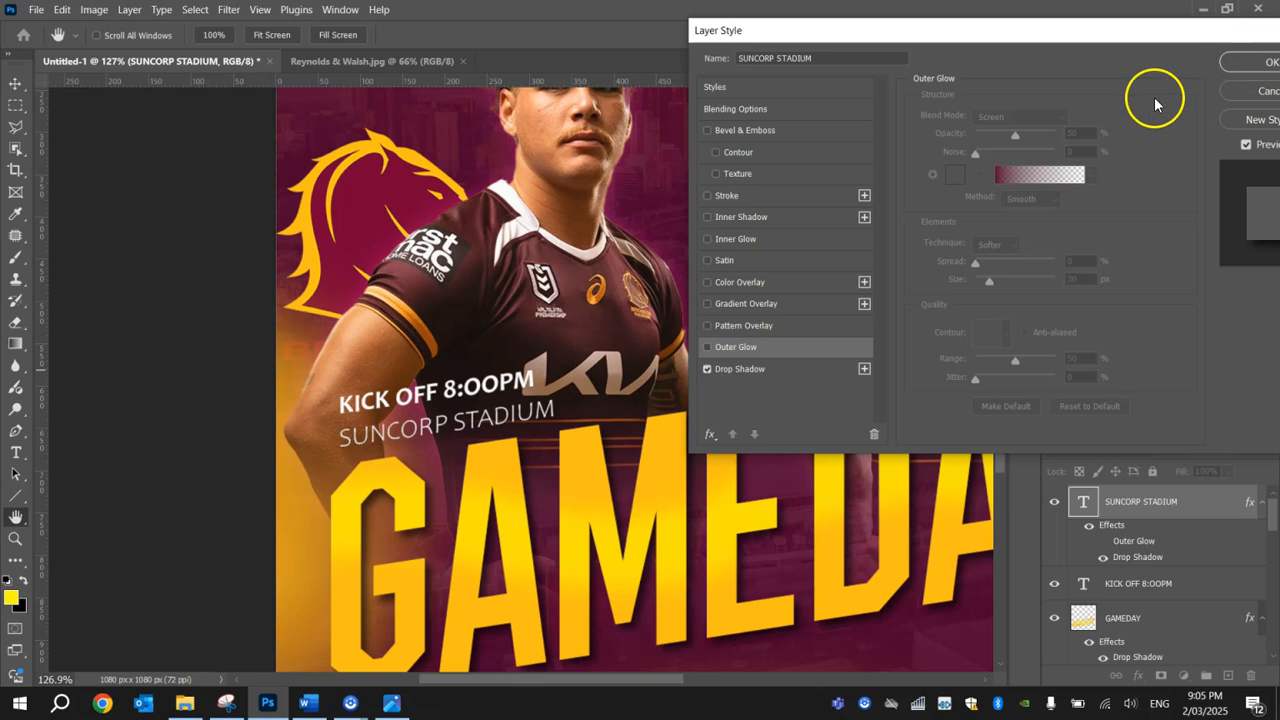
pyautogui.moveTo(988, 28); pyautogui.dragTo(902, 43)
pyautogui.click(705, 383)
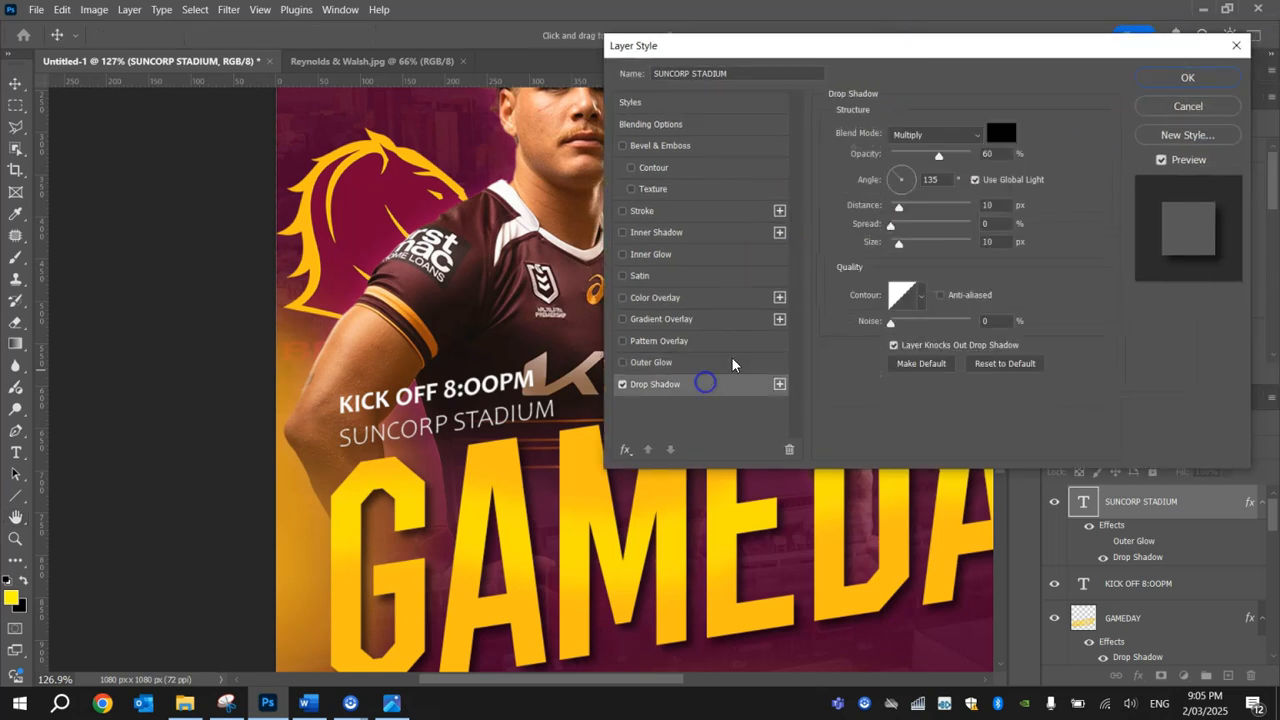
pyautogui.click(1208, 77)
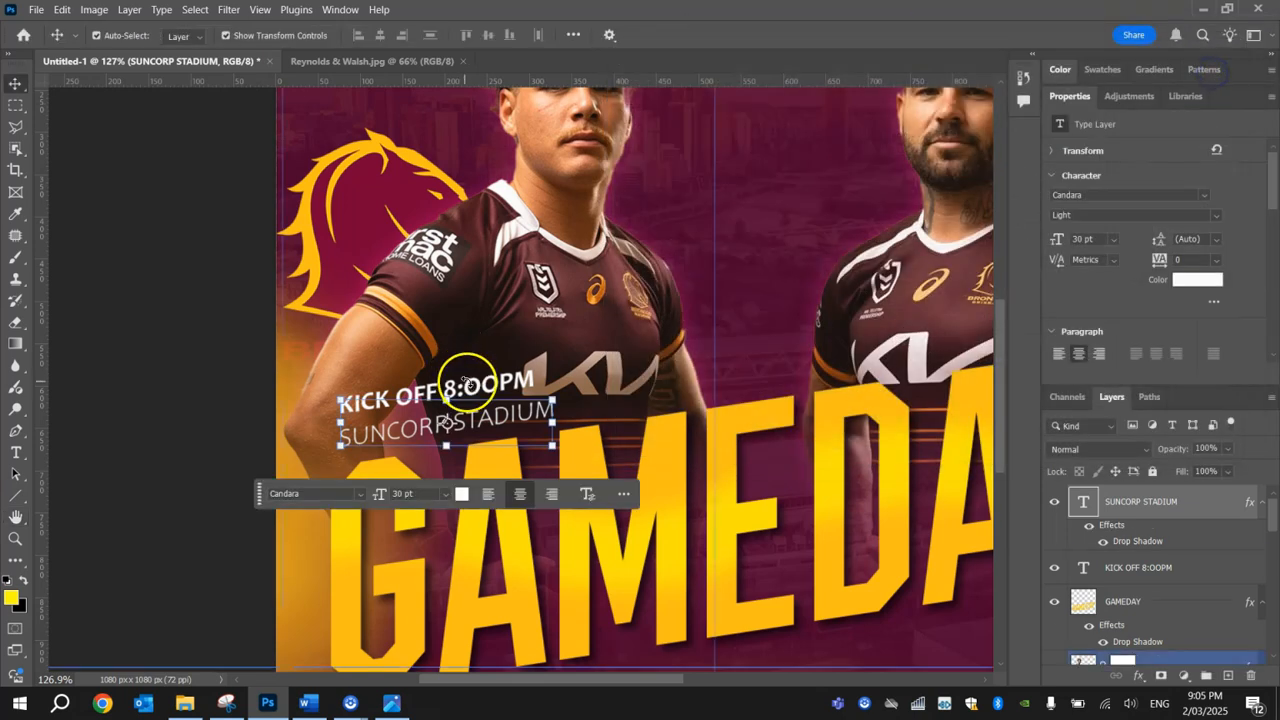
# Apply the same Drop Shadow to the KICK OFF 8:00PM layer with 60% opacity, 10 px distance and 10 px size
pyautogui.click(1215, 570)
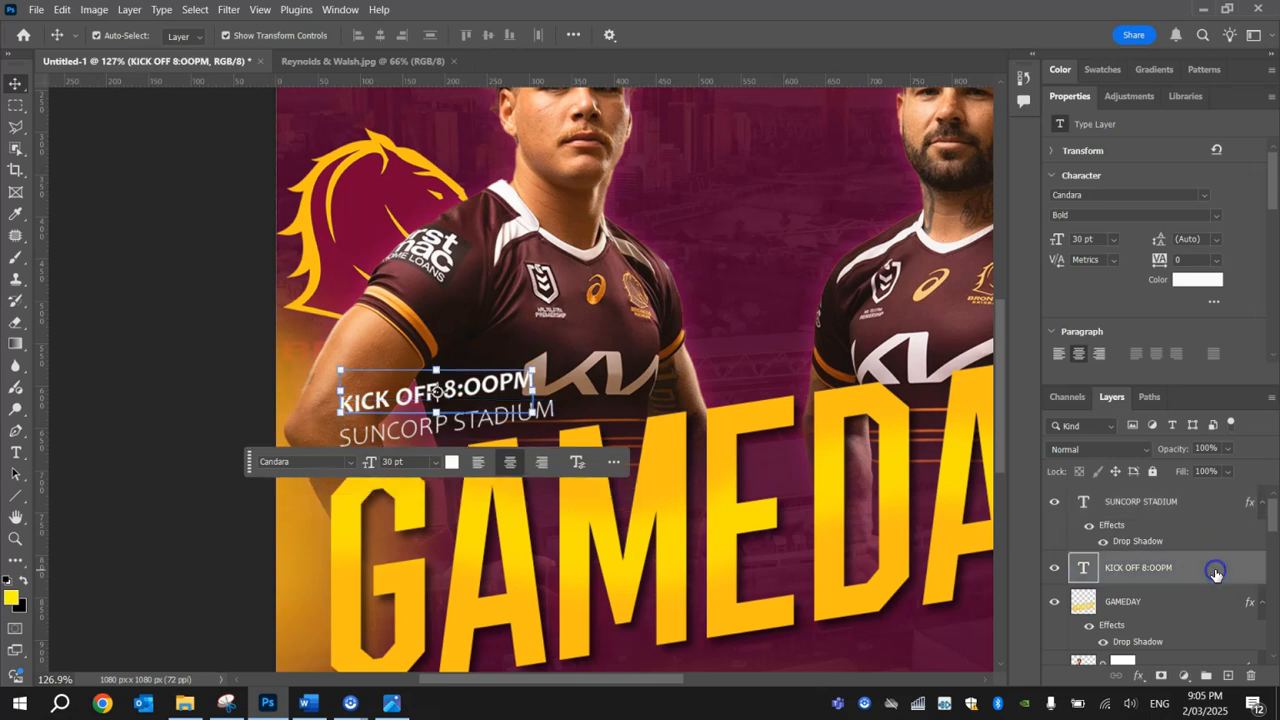
pyautogui.doubleClick(1215, 572)
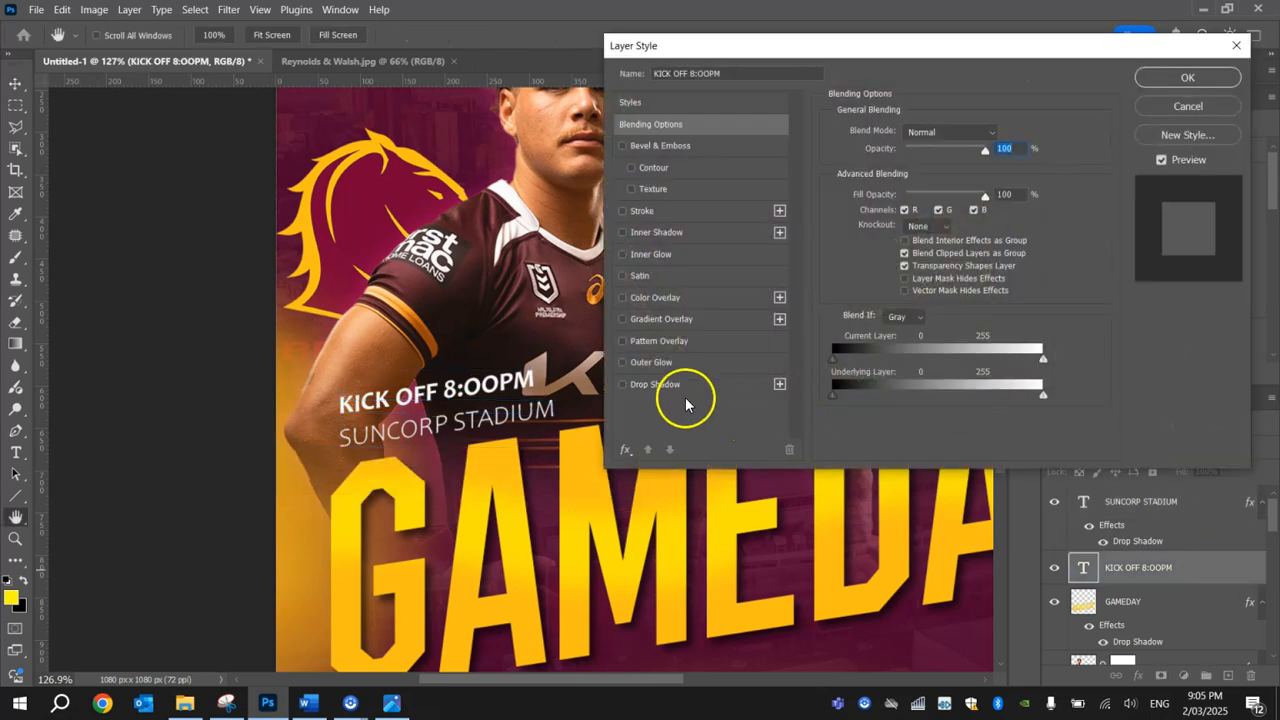
pyautogui.click(662, 385)
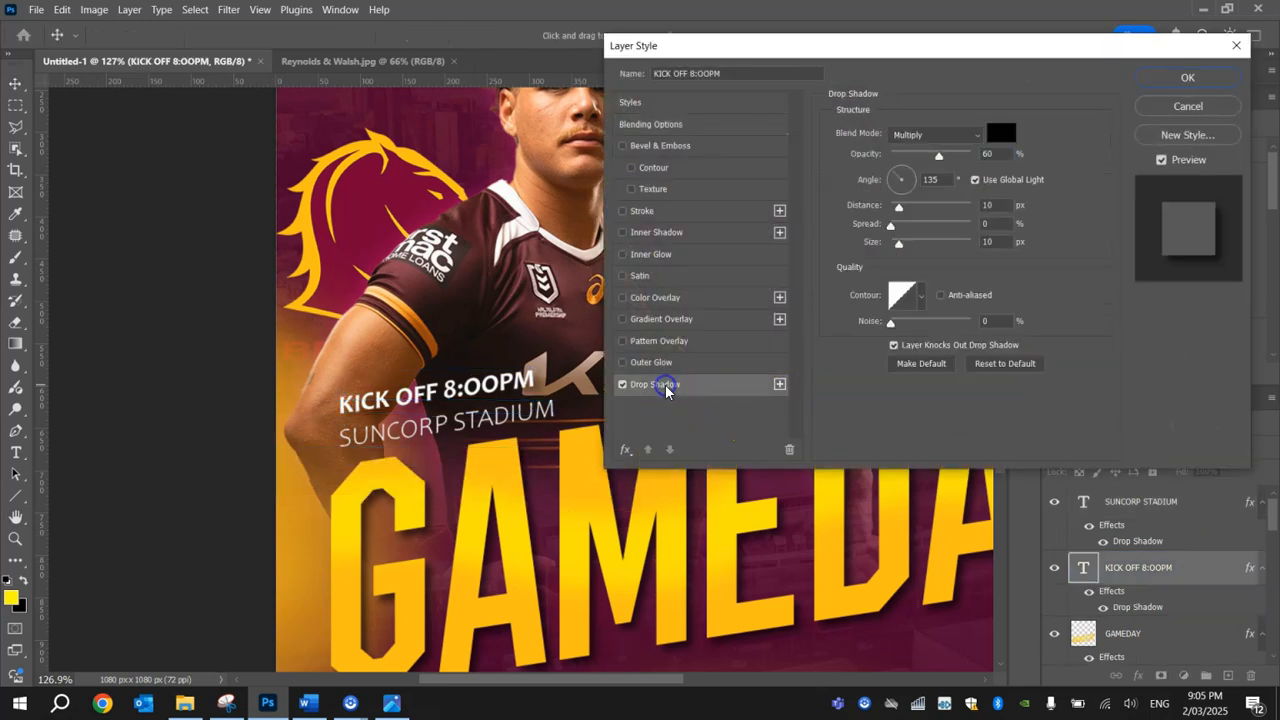
pyautogui.click(1186, 78)
pyautogui.click(140, 377)
pyautogui.scroll(-3, 140, 377)
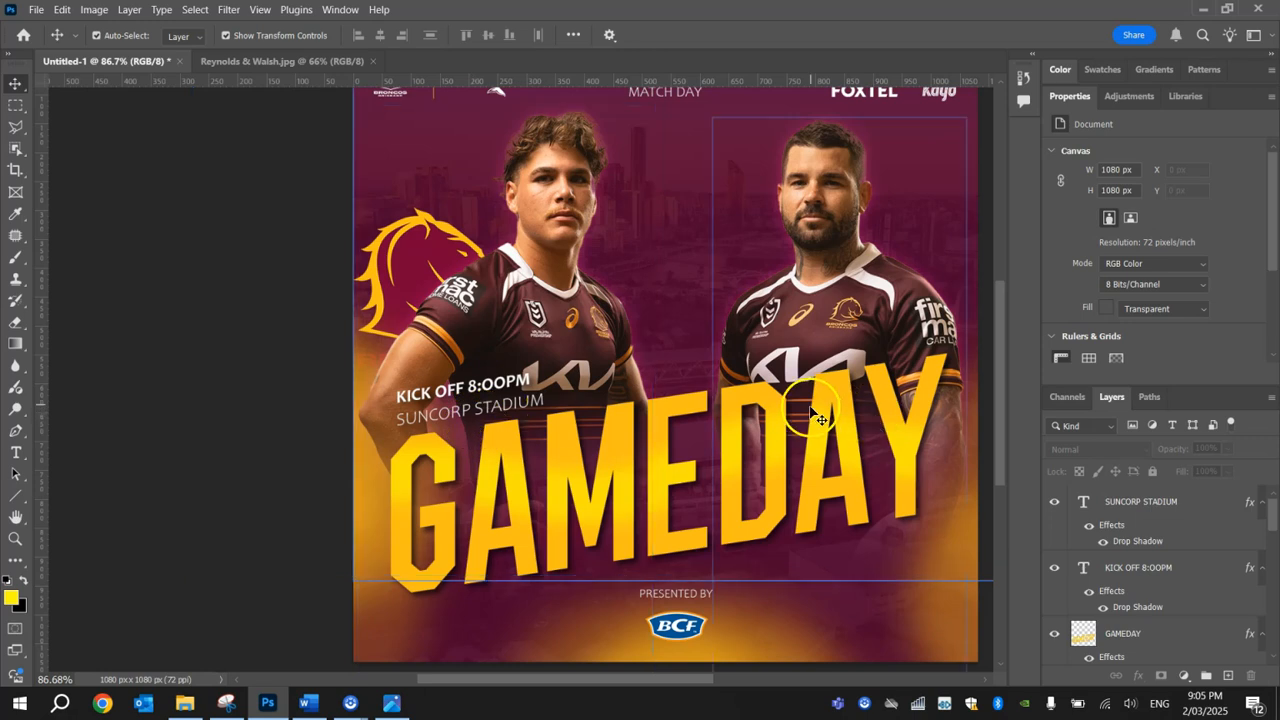
# Delete the Broncos Logo Coloured layer behind the left-hand player
pyautogui.scroll(-2, 886, 357)
pyautogui.click(730, 515)
pyautogui.click(308, 460)
pyautogui.moveTo(324, 451); pyautogui.dragTo(118, 447)
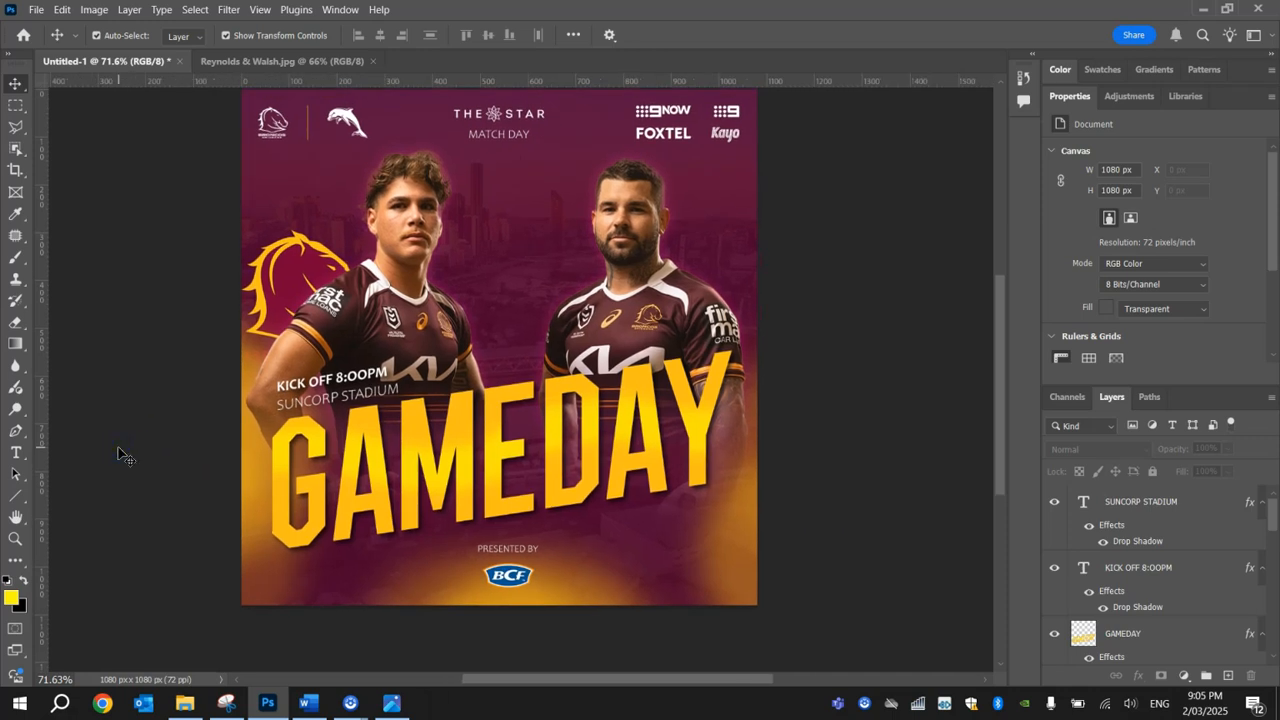
pyautogui.click(335, 255)
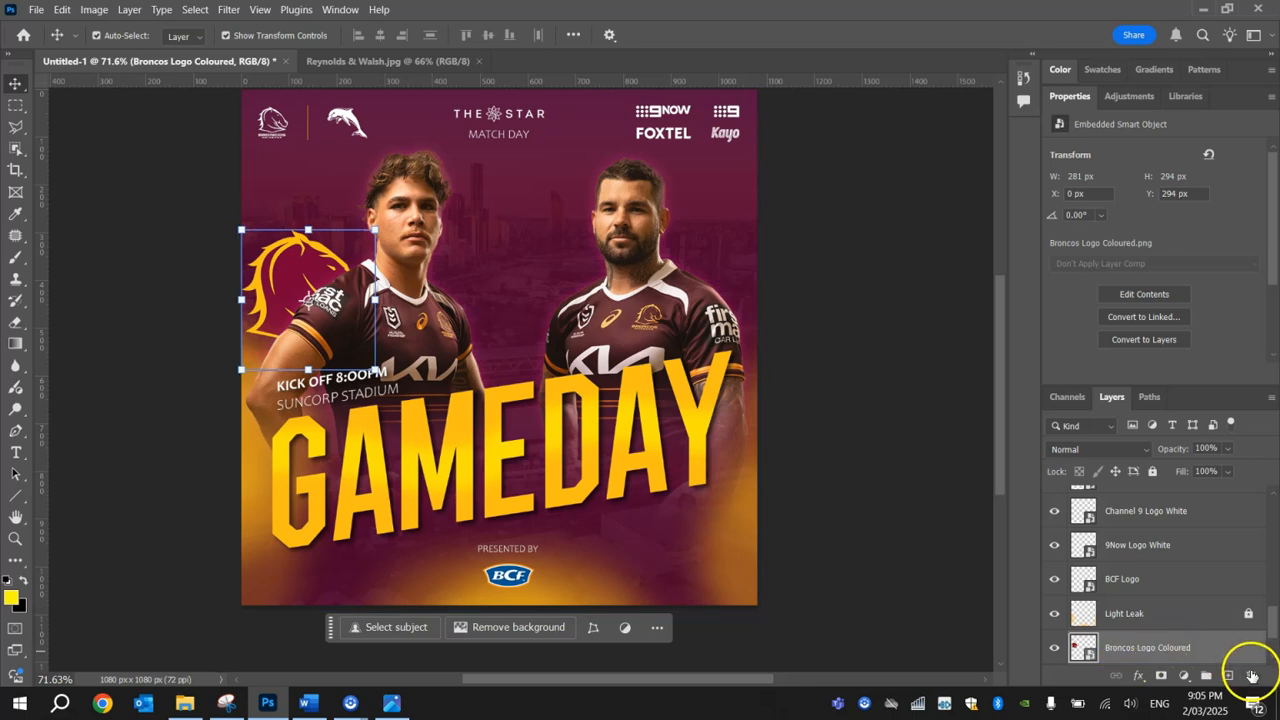
pyautogui.click(1251, 676)
pyautogui.click(913, 341)
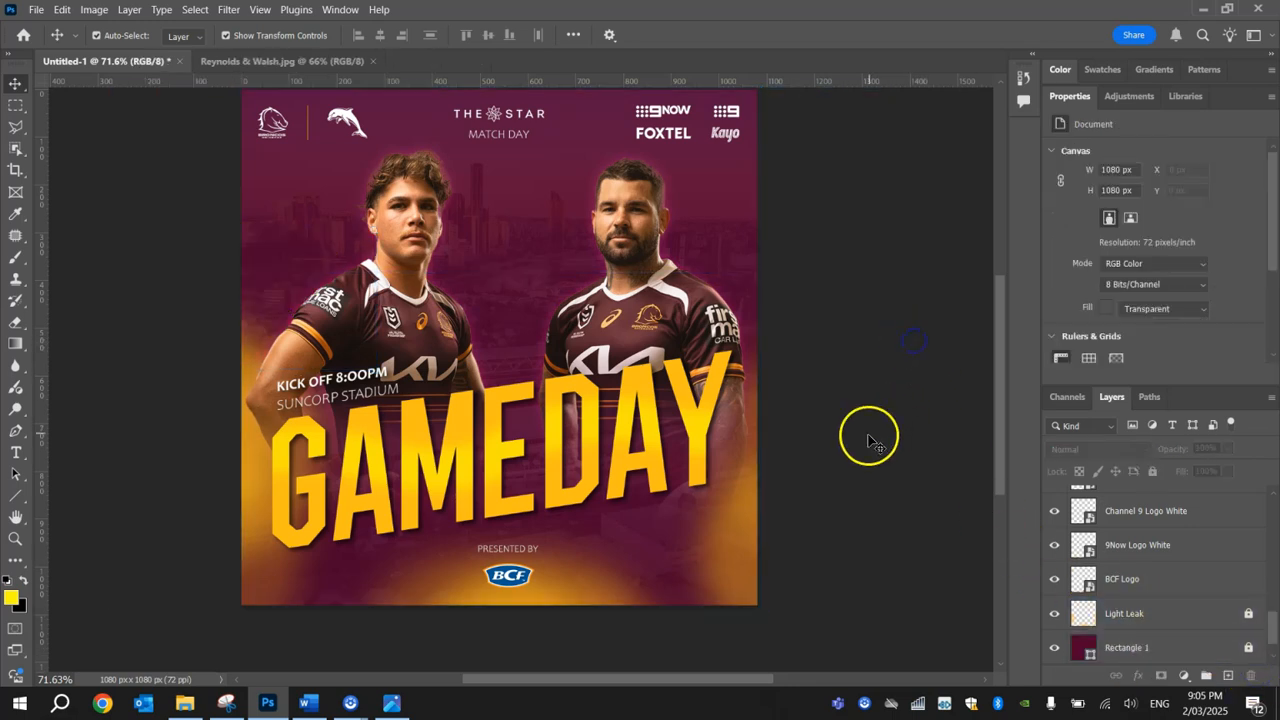
pyautogui.scroll(2, 868, 440)
pyautogui.scroll(-1, 868, 440)
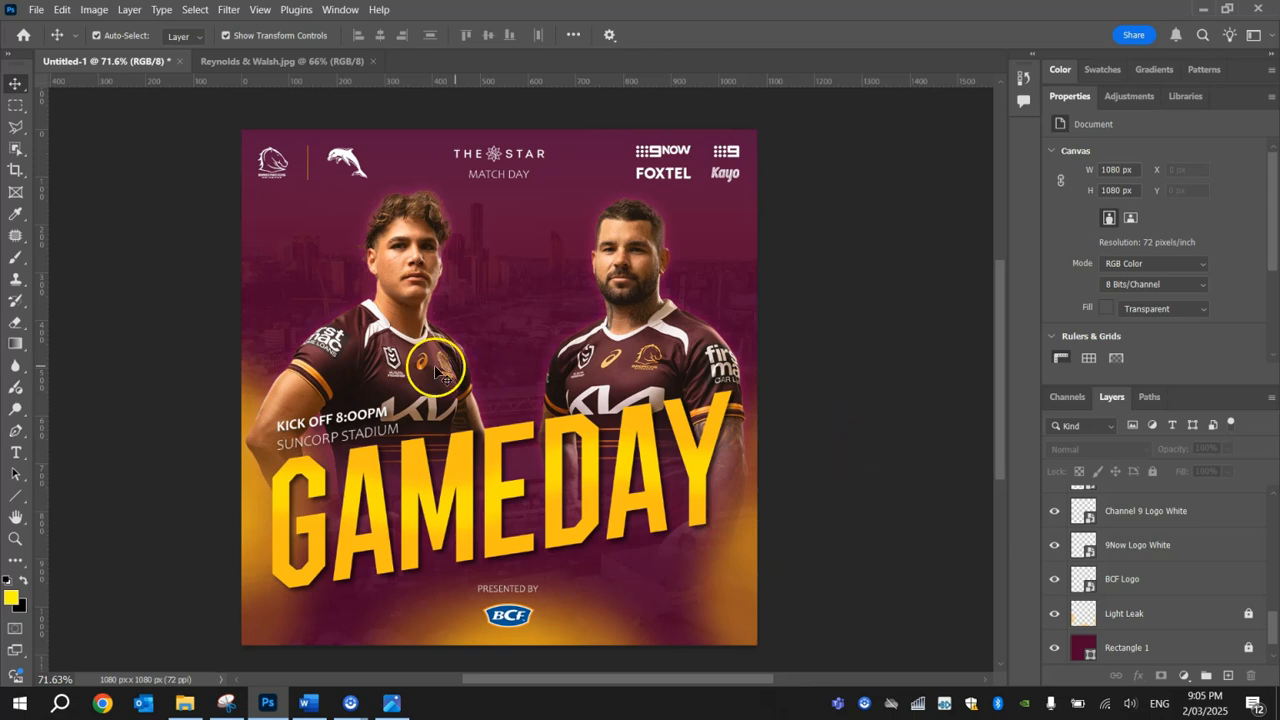
# Duplicate the SUNCORP STADIUM line and place the copy below the end of the GAMEDAY title
pyautogui.scroll(3, 342, 473)
pyautogui.click(366, 394)
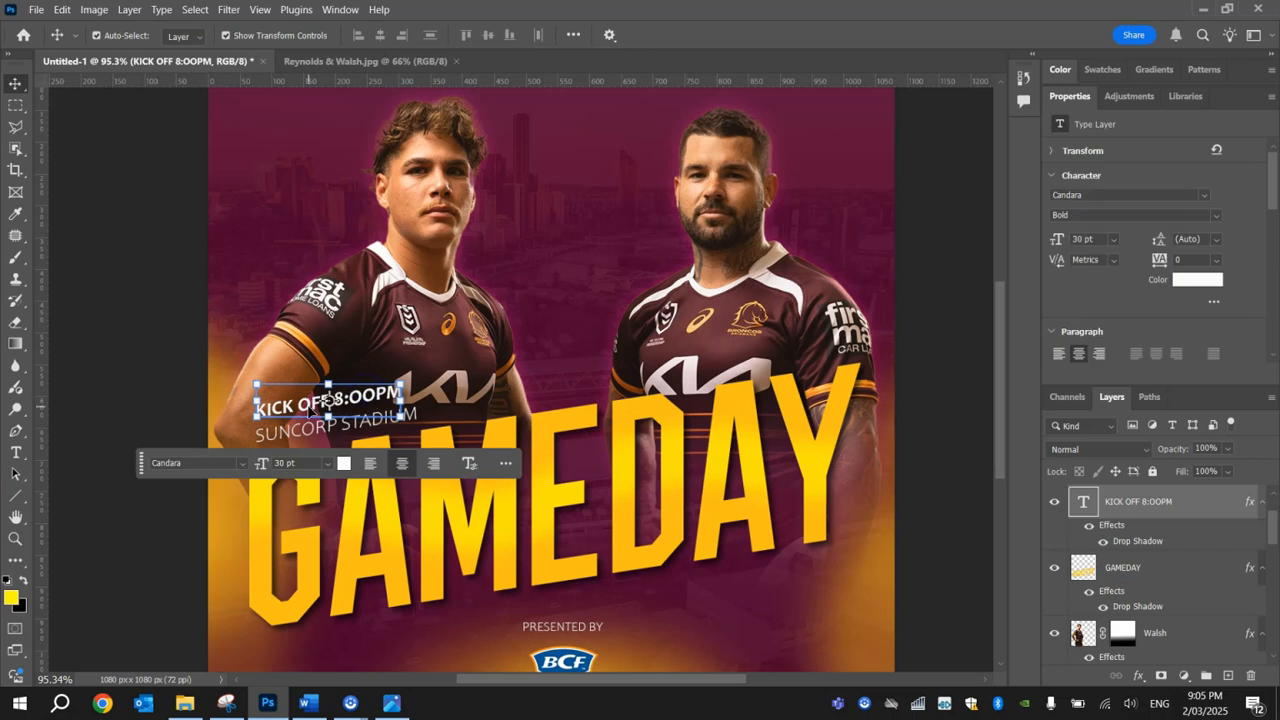
pyautogui.moveTo(310, 414); pyautogui.dragTo(743, 607)
pyautogui.click(340, 432)
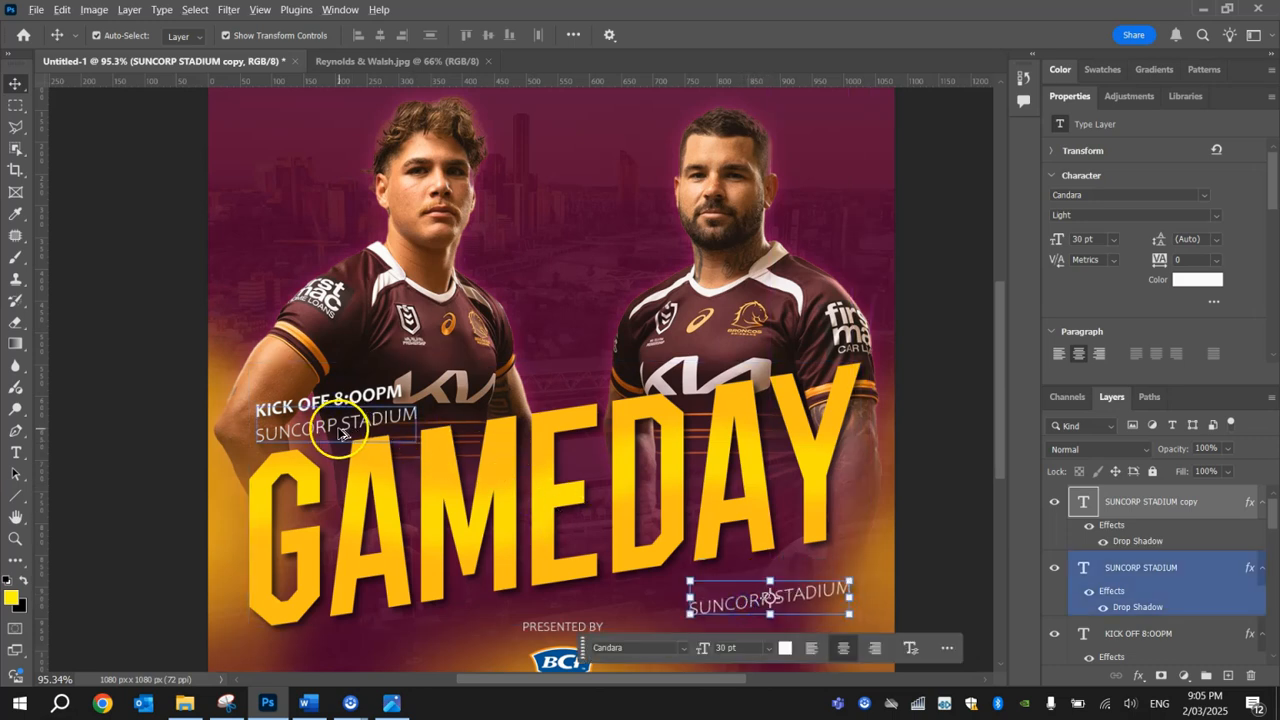
pyautogui.click(804, 608)
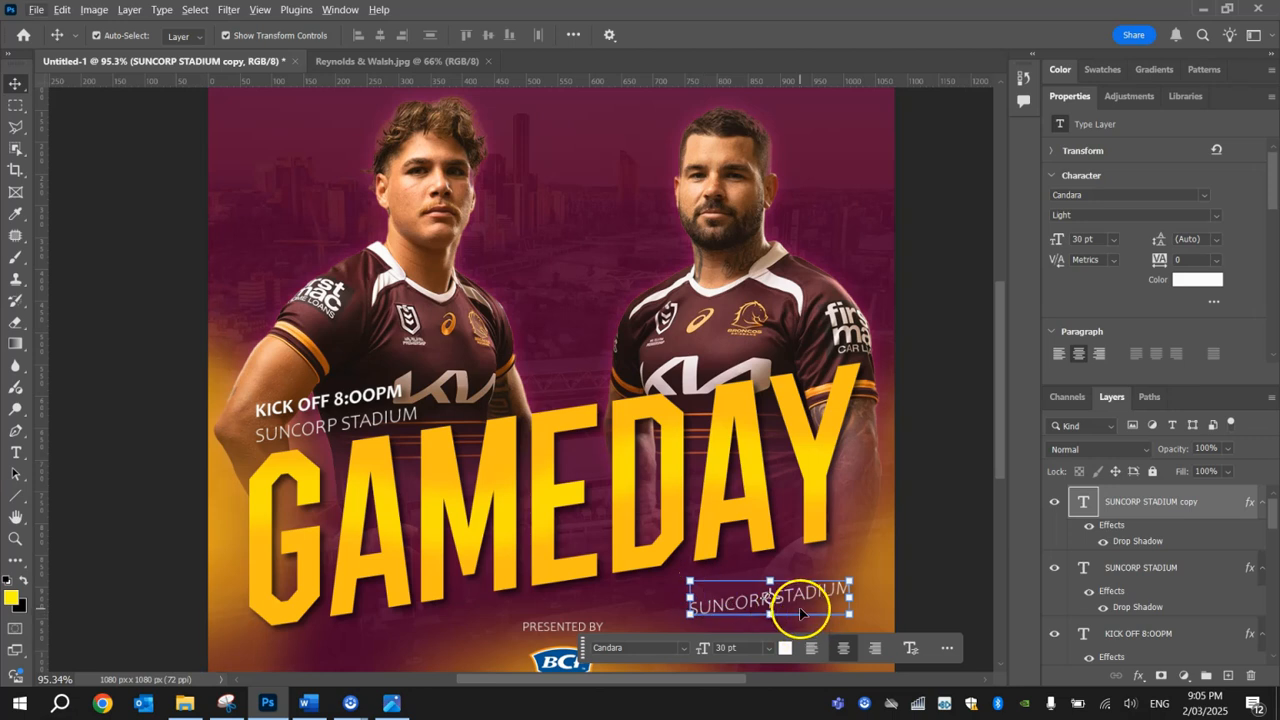
# Check the reference poster and change the duplicated venue line's text to VS DOLPHINS
pyautogui.click(391, 704)
pyautogui.click(391, 704)
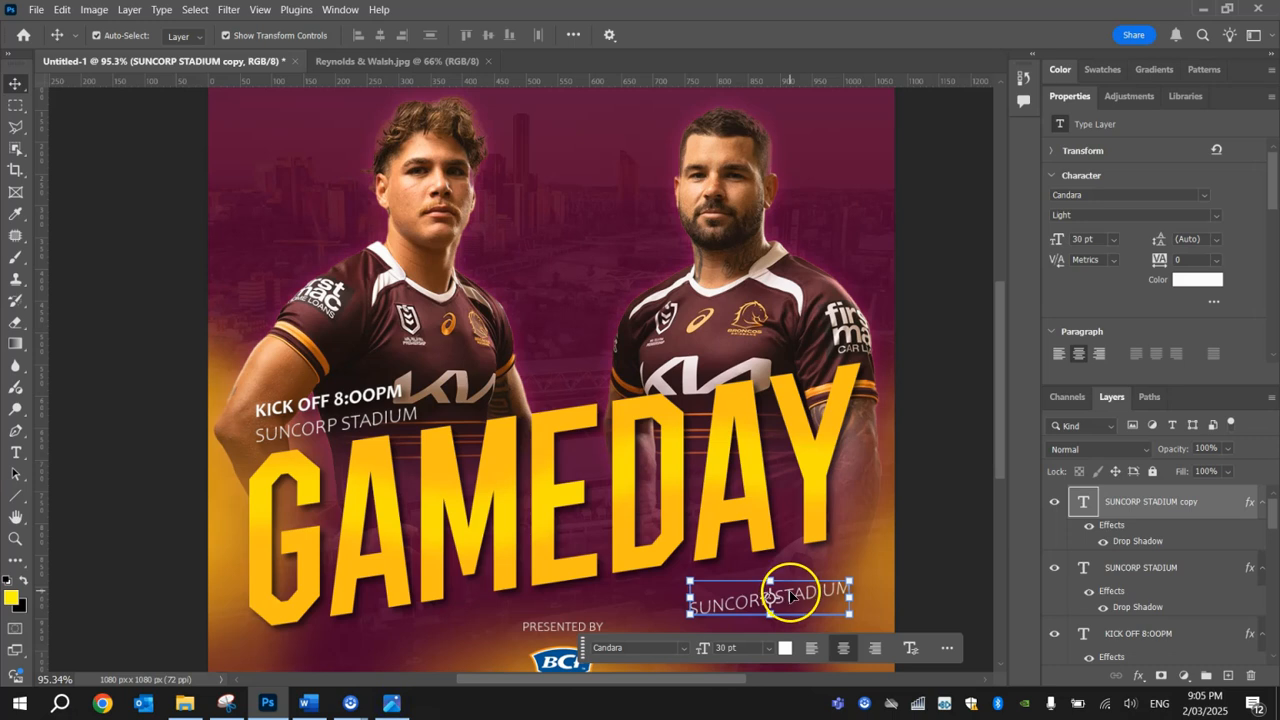
pyautogui.tripleClick(791, 592)
pyautogui.write('VS DOLPHINS')
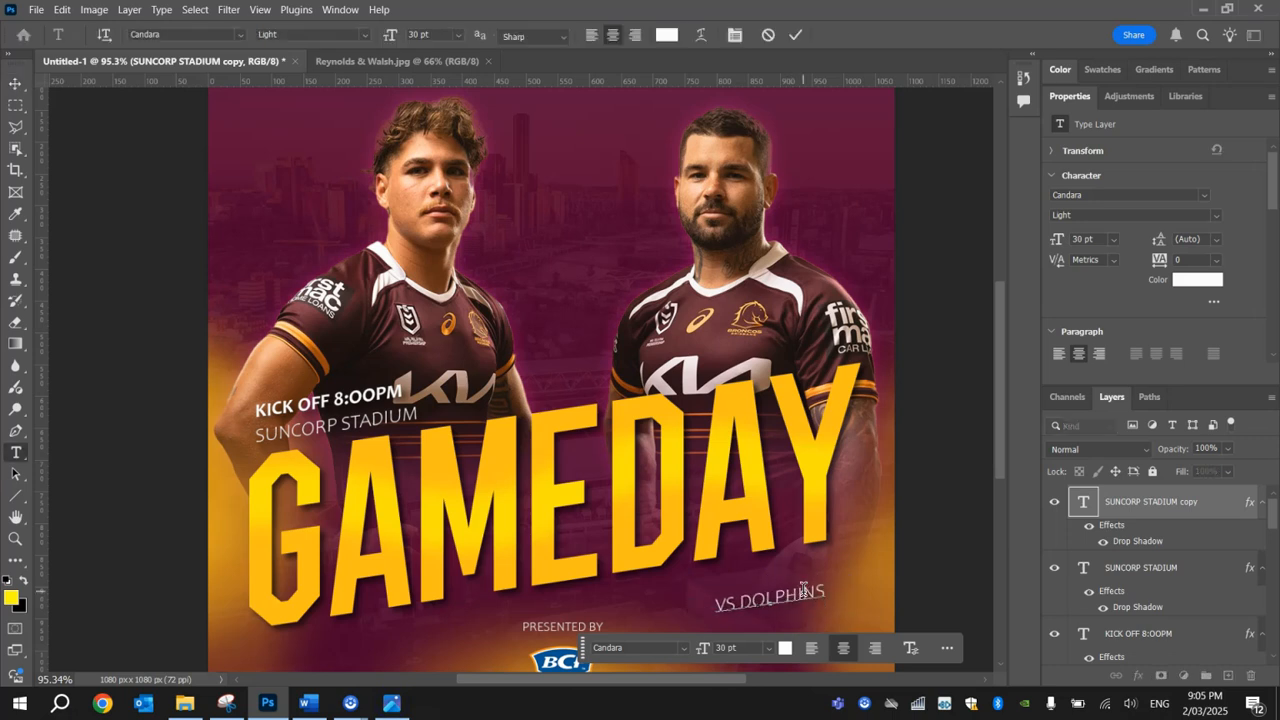
pyautogui.click(15, 83)
# Duplicate the KICK OFF 8:00PM line and place the copy beneath GAMEDAY, just above VS DOLPHINS
pyautogui.click(285, 410)
pyautogui.click(338, 425)
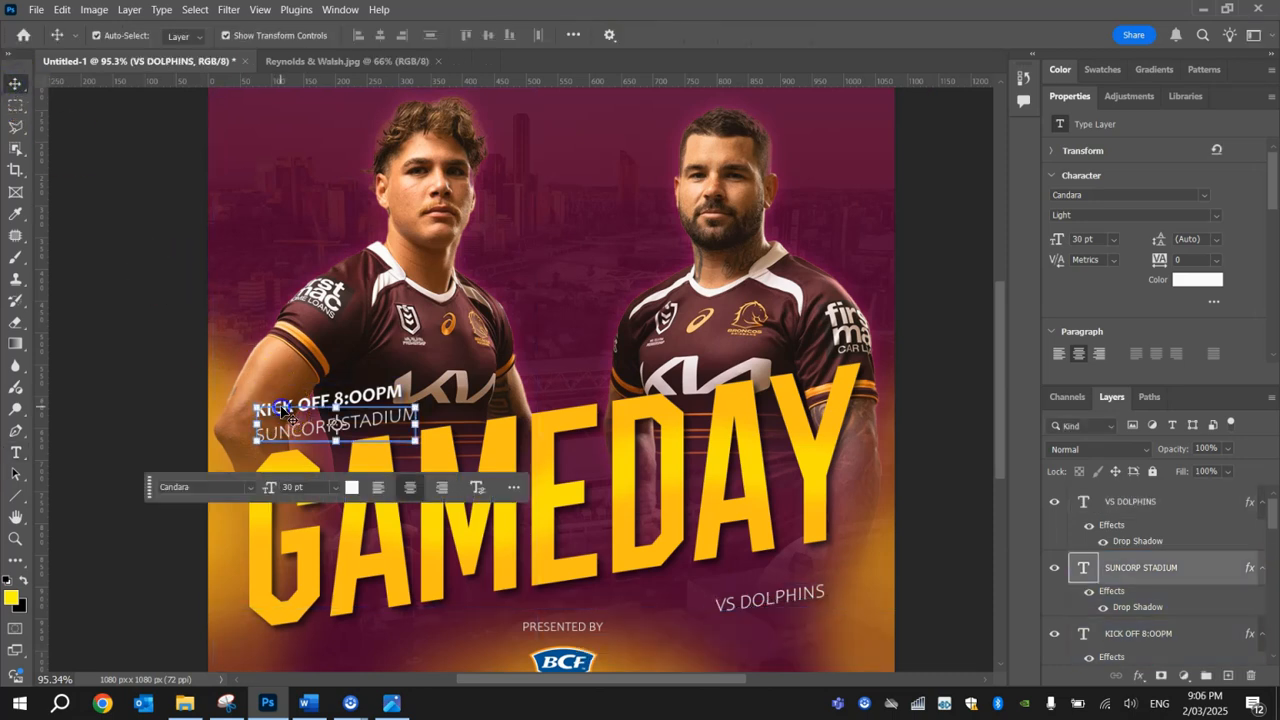
pyautogui.click(378, 395)
pyautogui.scroll(3, 378, 393)
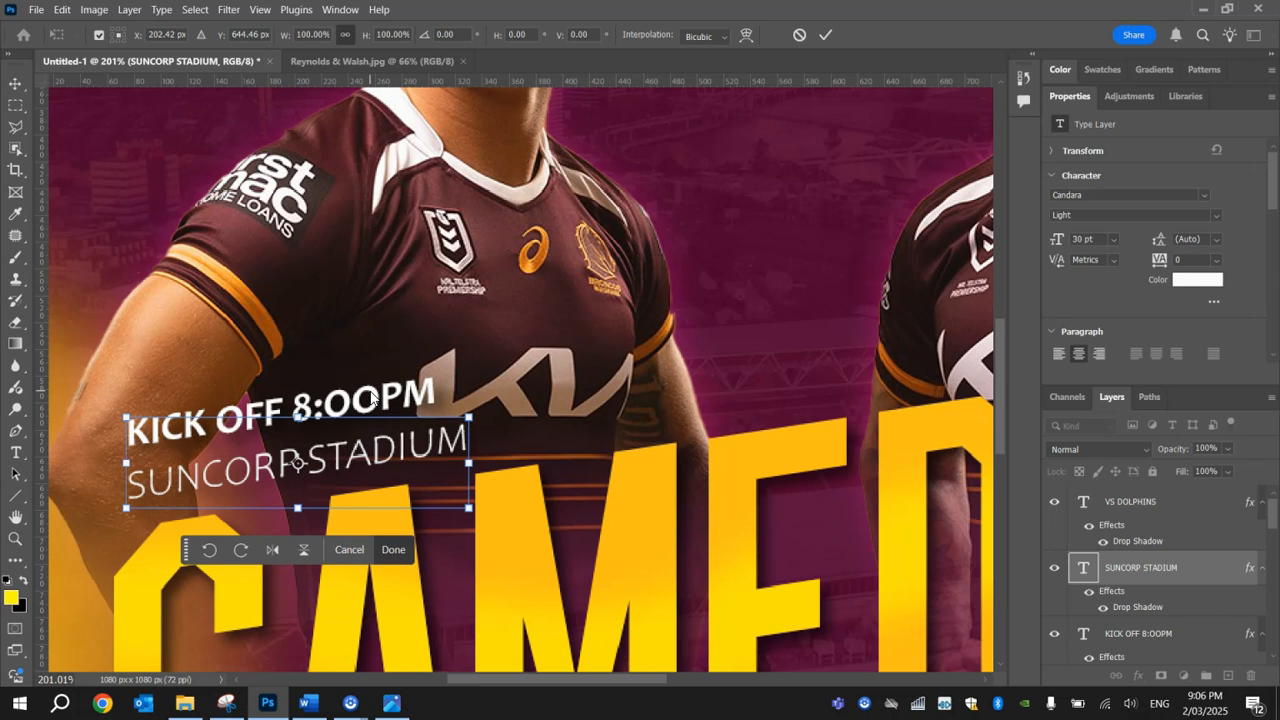
pyautogui.press('Return')
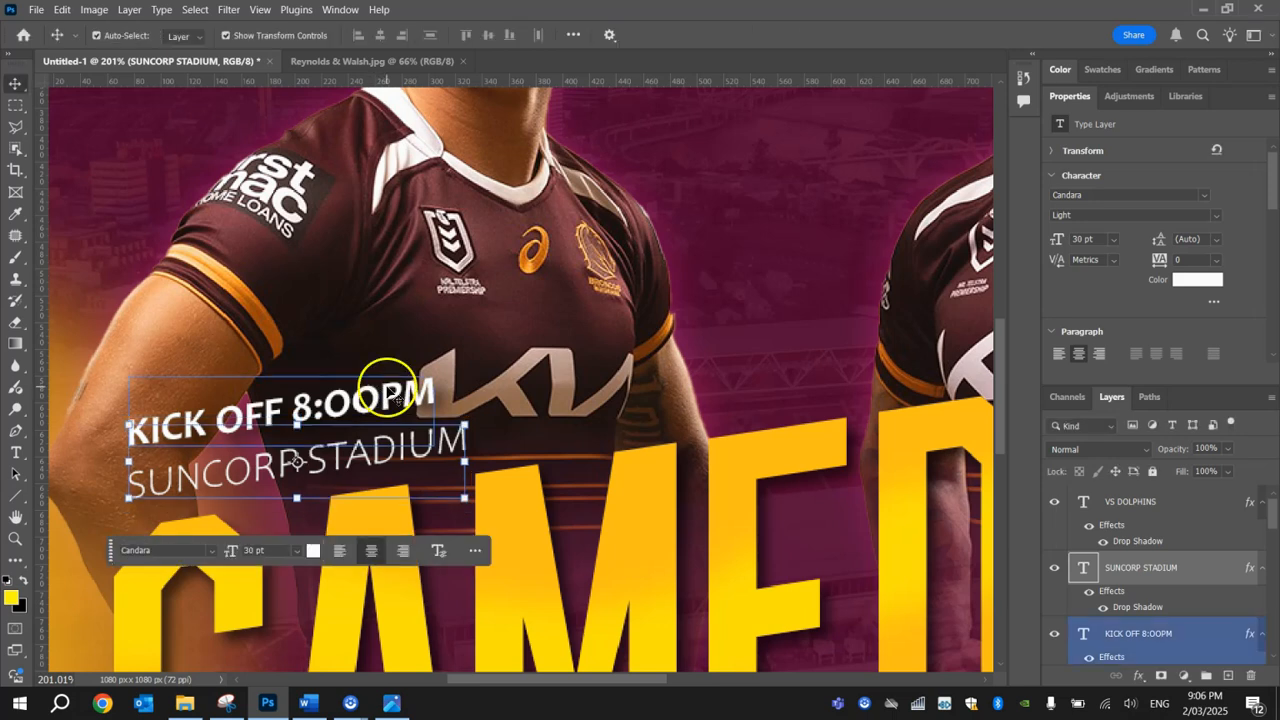
pyautogui.click(387, 387)
pyautogui.moveTo(388, 388); pyautogui.dragTo(848, 362)
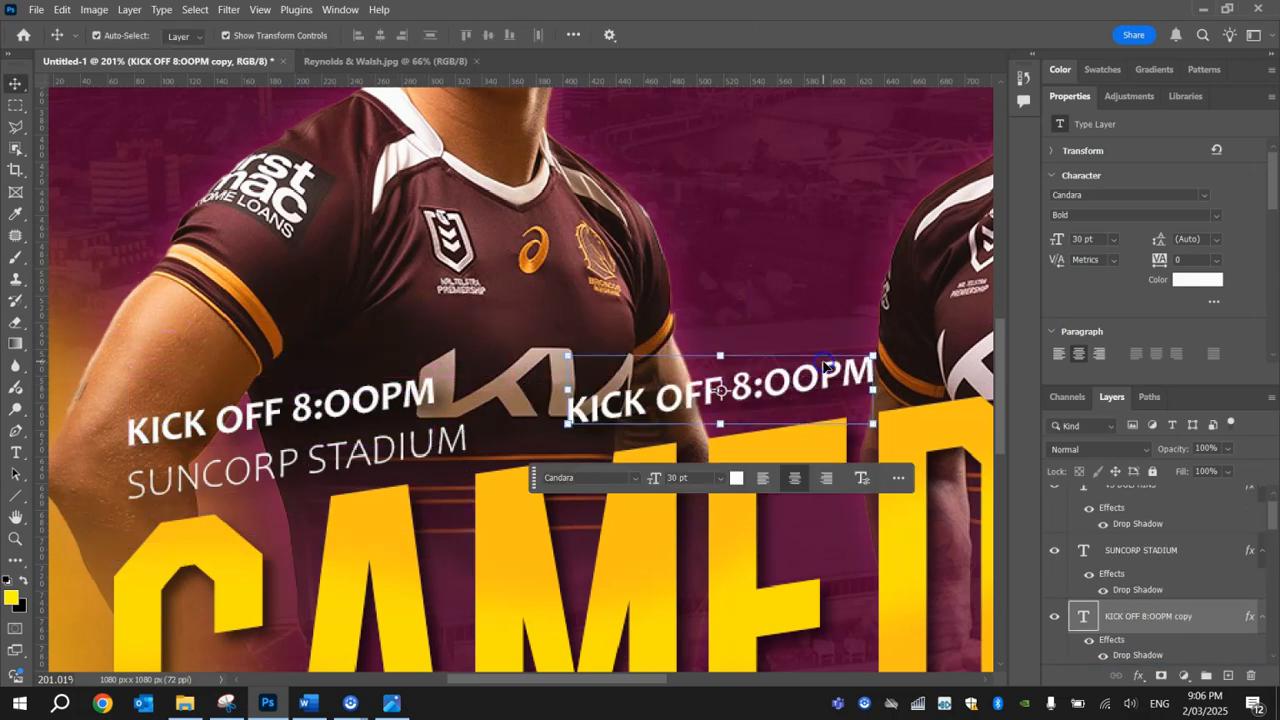
pyautogui.scroll(-3, 826, 386)
pyautogui.moveTo(835, 478); pyautogui.dragTo(564, 401)
pyautogui.moveTo(524, 308); pyautogui.dragTo(760, 502)
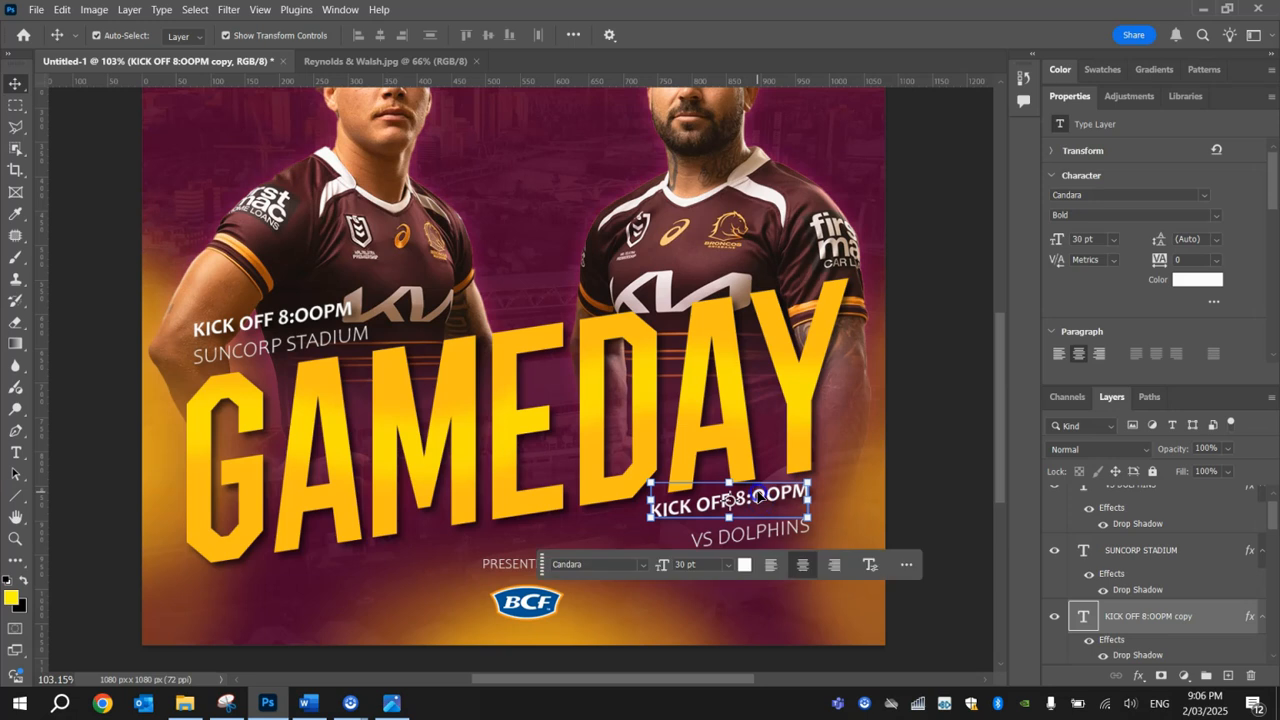
# Change the duplicated KICK OFF line's text to ROUND 1
pyautogui.doubleClick(758, 495)
pyautogui.press('BackSpace')
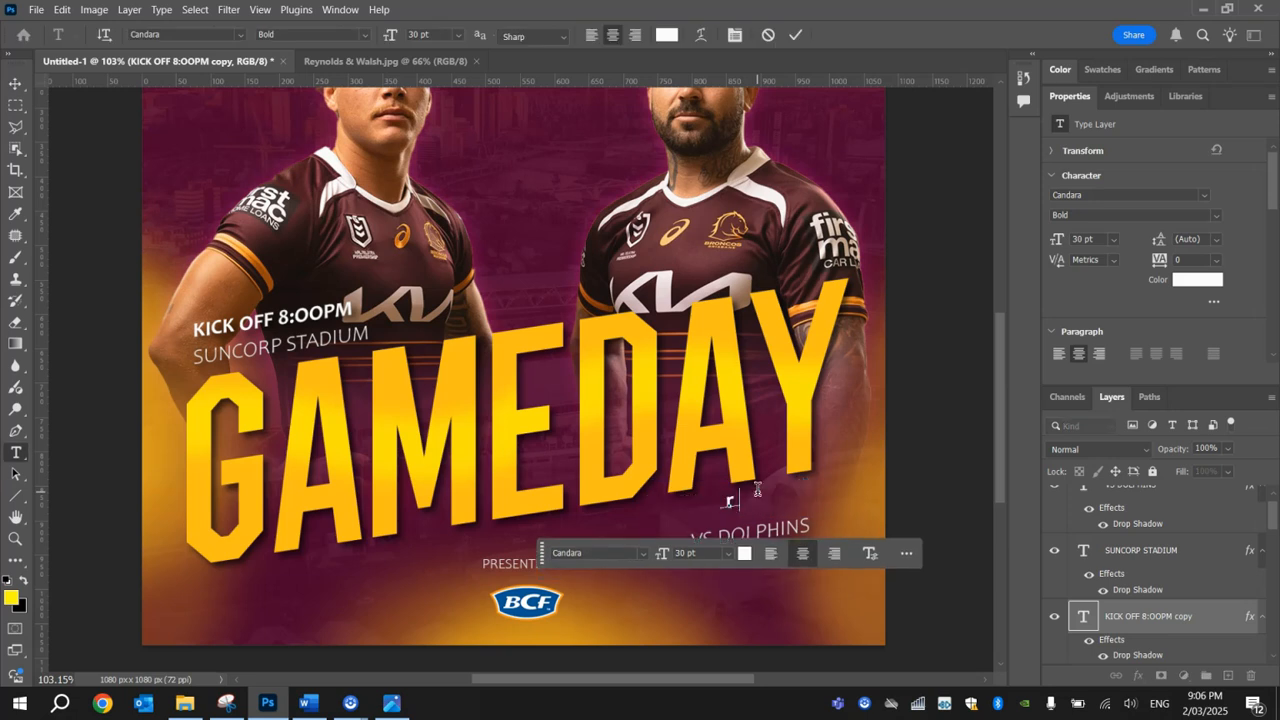
pyautogui.press('BackSpace')
pyautogui.press('BackSpace')
pyautogui.write('ROUND 1')
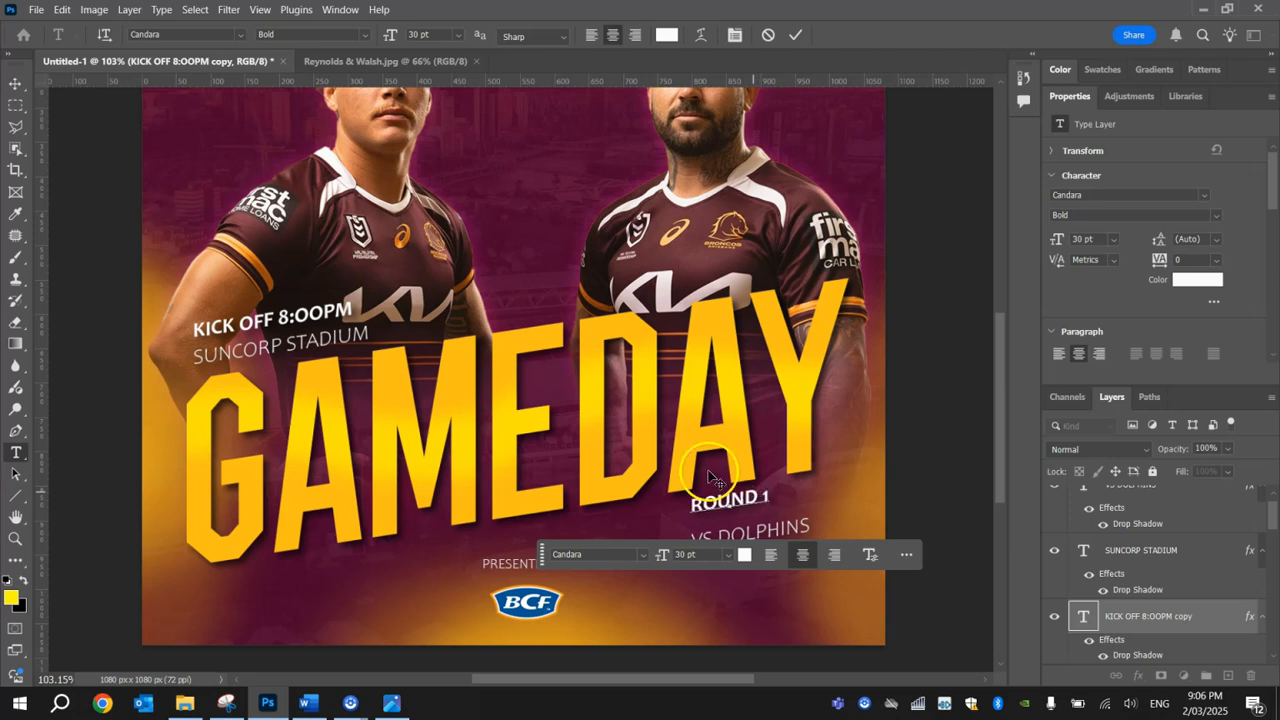
pyautogui.click(16, 84)
# Move ROUND 1 over the end of VS DOLPHINS and add a vertical guide at the right edge of the two lines
pyautogui.moveTo(741, 500); pyautogui.dragTo(800, 545)
pyautogui.click(943, 443)
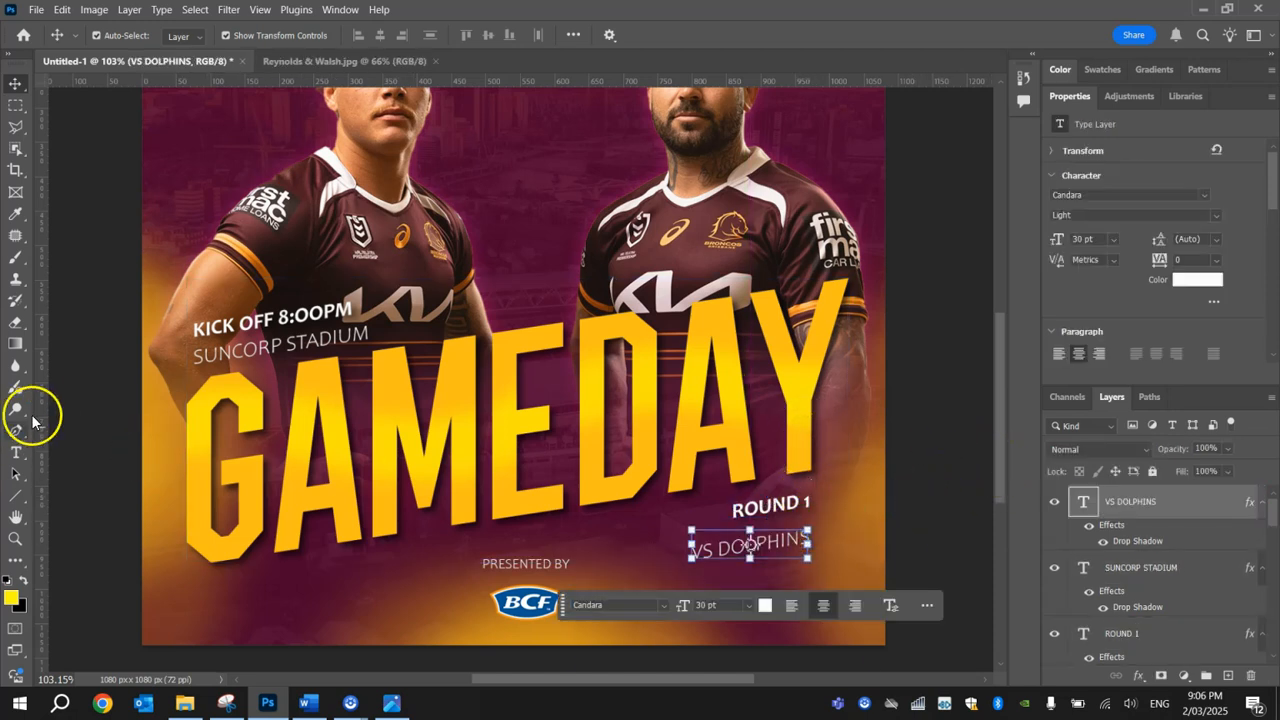
pyautogui.moveTo(43, 400); pyautogui.dragTo(819, 529)
pyautogui.scroll(4, 824, 516)
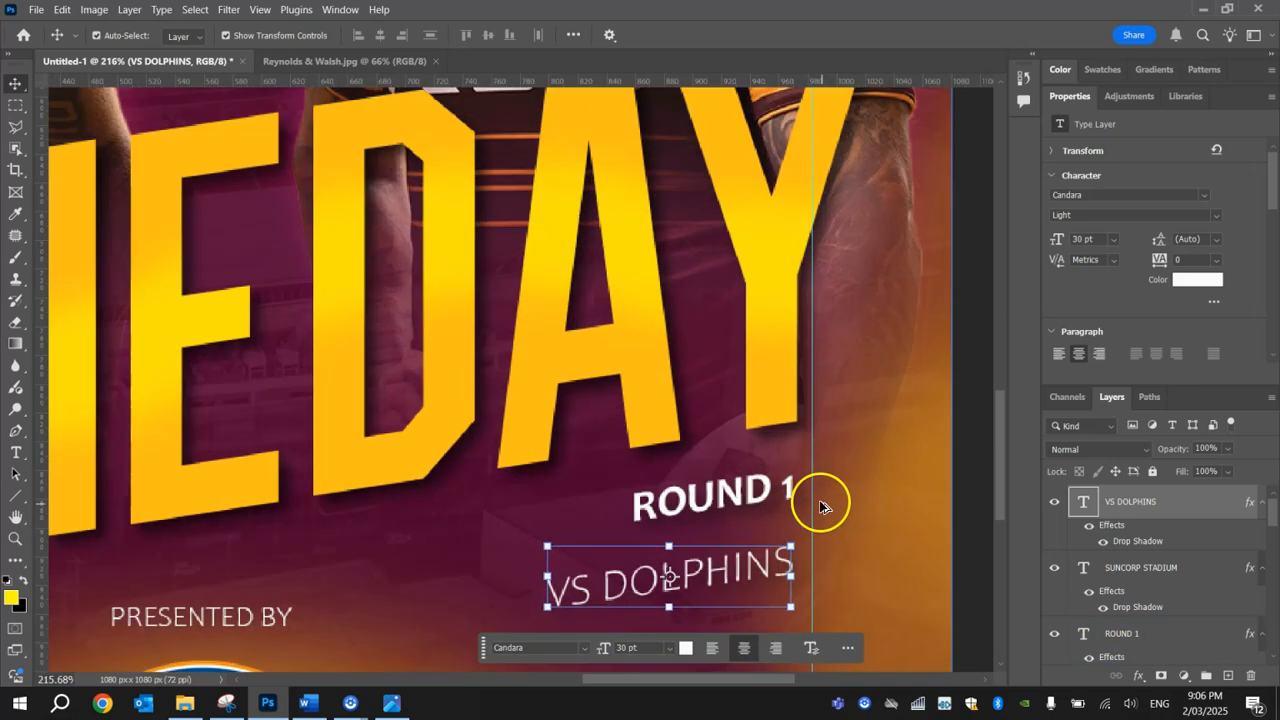
pyautogui.moveTo(812, 459); pyautogui.dragTo(792, 460)
# Reposition ROUND 1 and VS DOLPHINS close together beneath the title with their right ends aligned to the vertical guide
pyautogui.click(740, 498)
pyautogui.moveTo(733, 503); pyautogui.dragTo(660, 515)
pyautogui.moveTo(745, 569); pyautogui.dragTo(674, 581)
pyautogui.moveTo(793, 494); pyautogui.dragTo(797, 491)
pyautogui.moveTo(712, 491); pyautogui.dragTo(775, 475)
pyautogui.moveTo(654, 594); pyautogui.dragTo(732, 550)
pyautogui.scroll(-5, 732, 550)
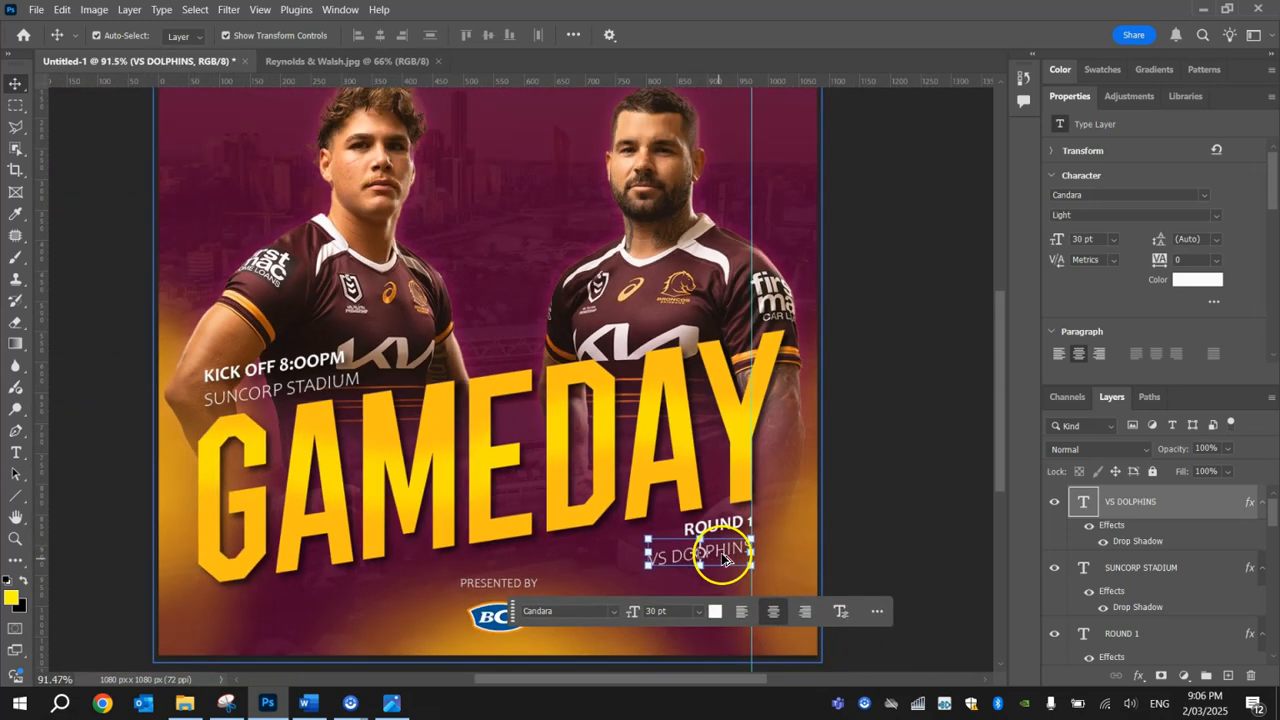
# Align the starts of KICK OFF 8:00PM and SUNCORP STADIUM to a vertical guide at the G's left edge, then remove the guide
pyautogui.moveTo(42, 339); pyautogui.dragTo(243, 374)
pyautogui.scroll(3, 171, 439)
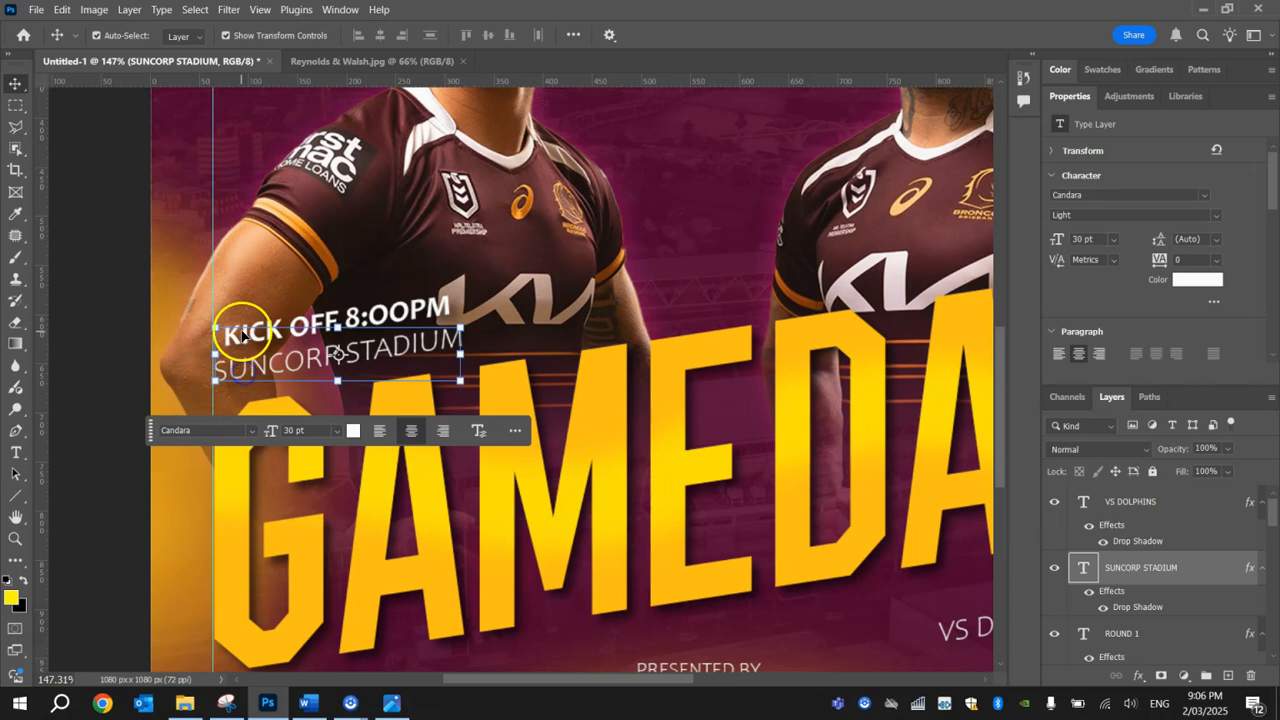
pyautogui.click(105, 227)
pyautogui.moveTo(320, 322); pyautogui.dragTo(307, 313)
pyautogui.click(103, 251)
pyautogui.hotkey('ctrl', '0')
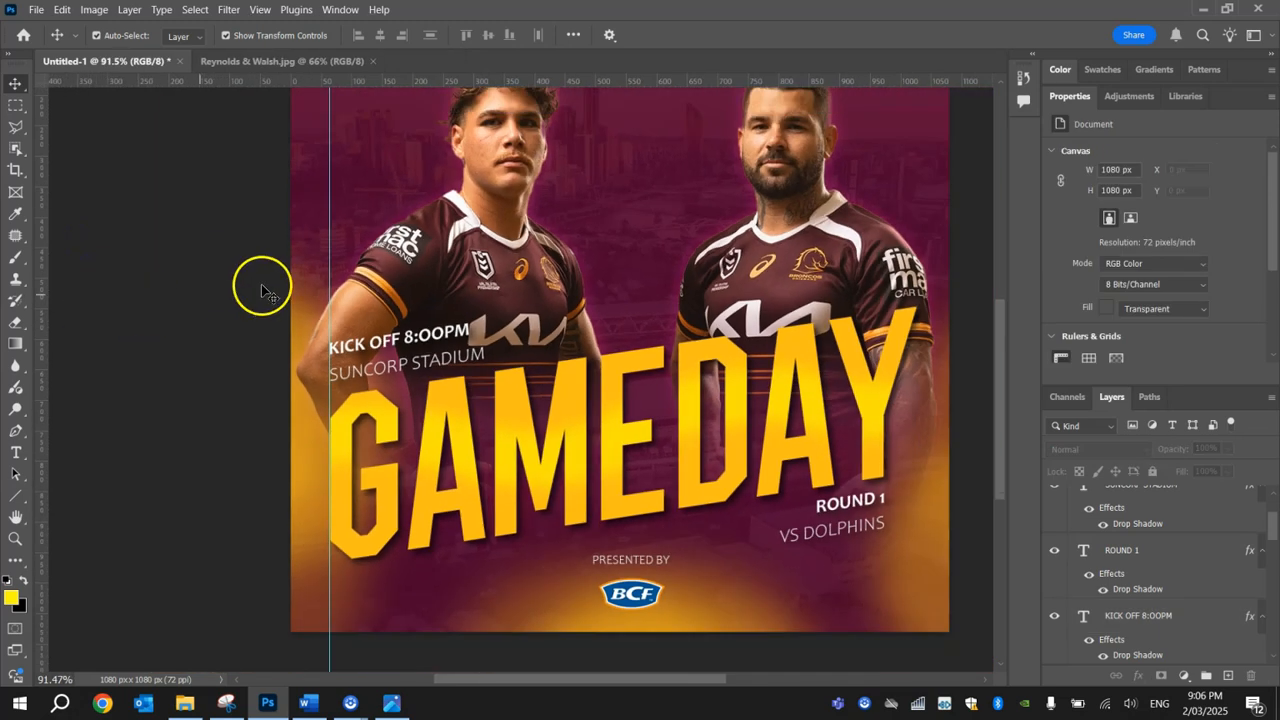
pyautogui.moveTo(328, 242); pyautogui.dragTo(4, 244)
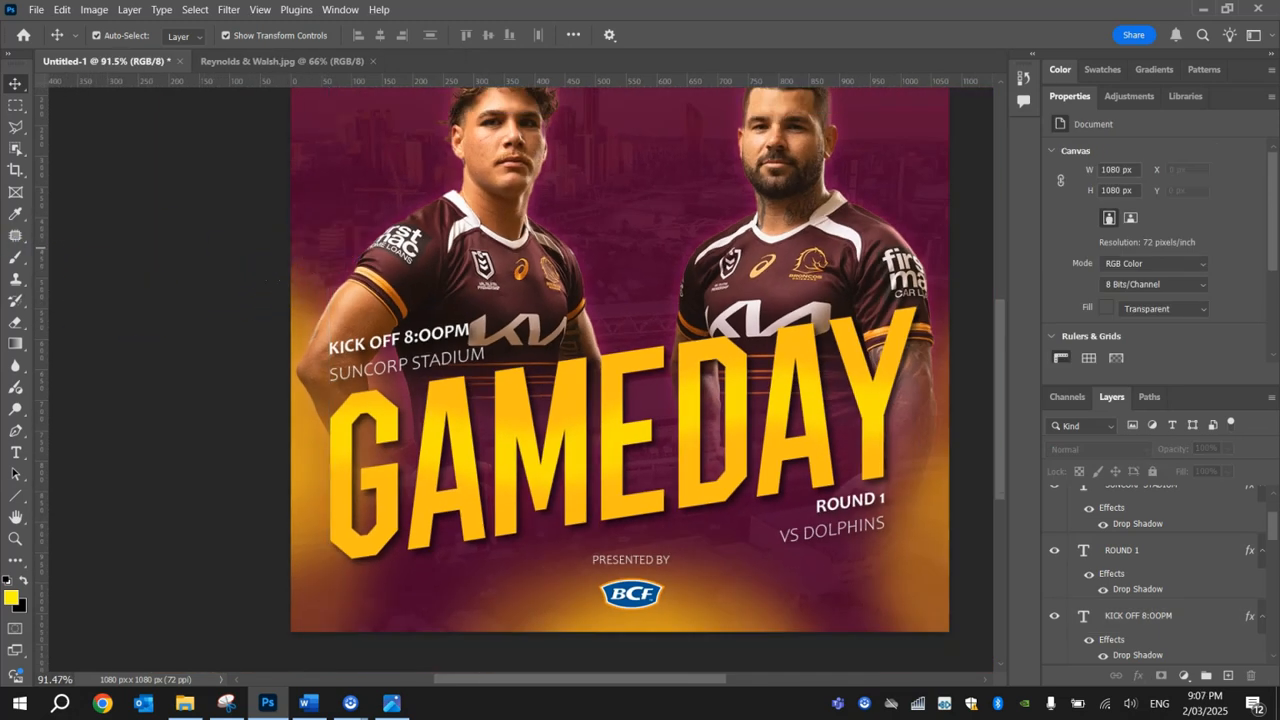
pyautogui.hotkey('ctrl', '0')
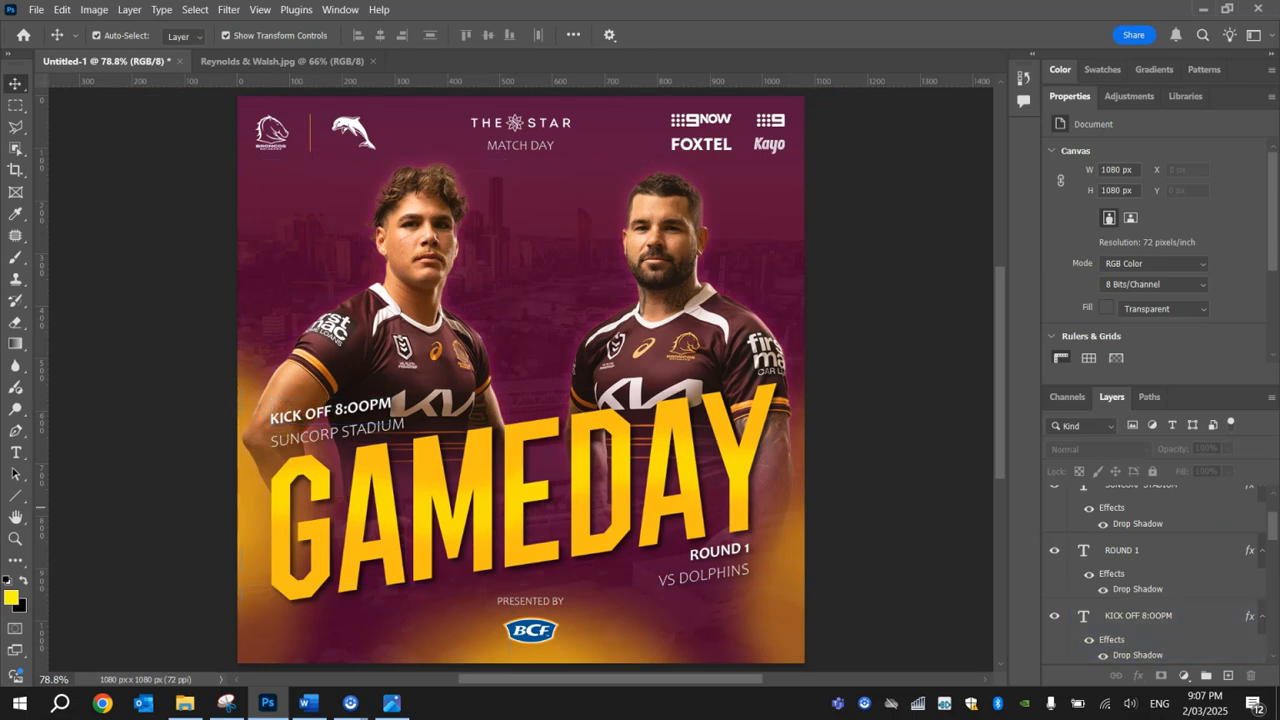
# Move GAMEDAY, ROUND 1 and VS DOLPHINS down together slightly, closer to the PRESENTED BY line
pyautogui.click(493, 498)
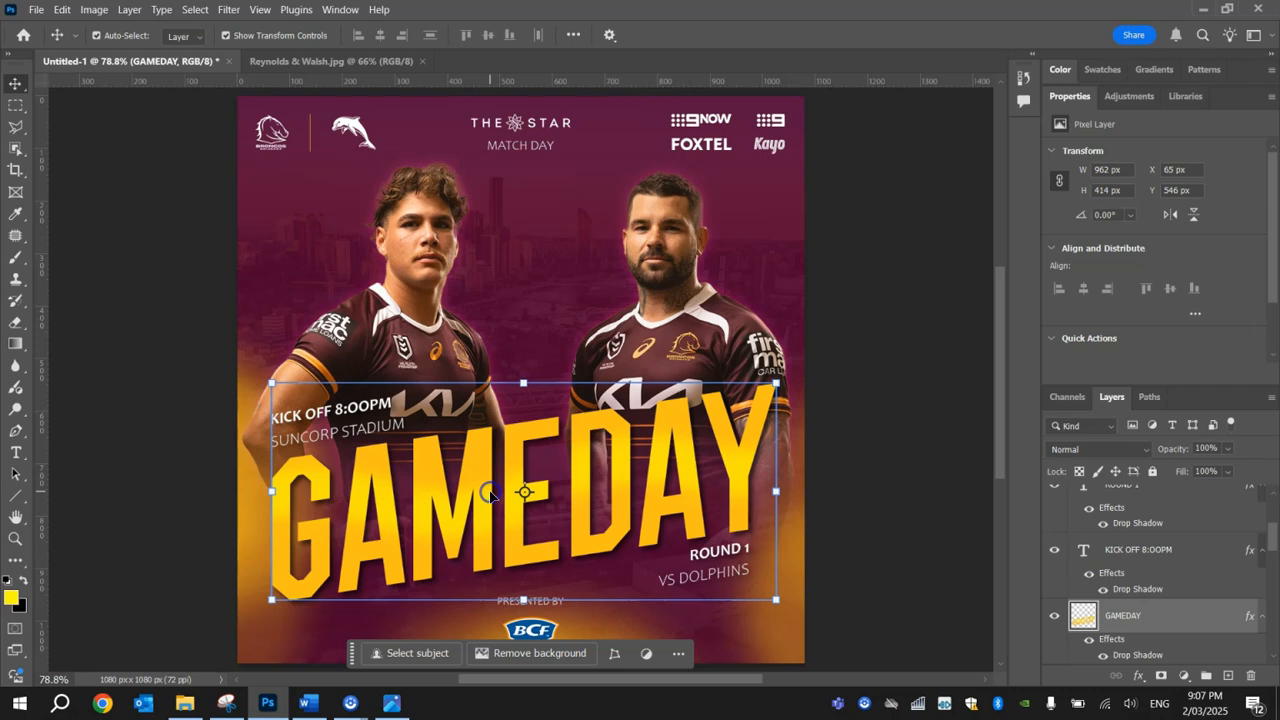
pyautogui.keyDown('shift'); pyautogui.click(704, 551); pyautogui.keyUp('shift')
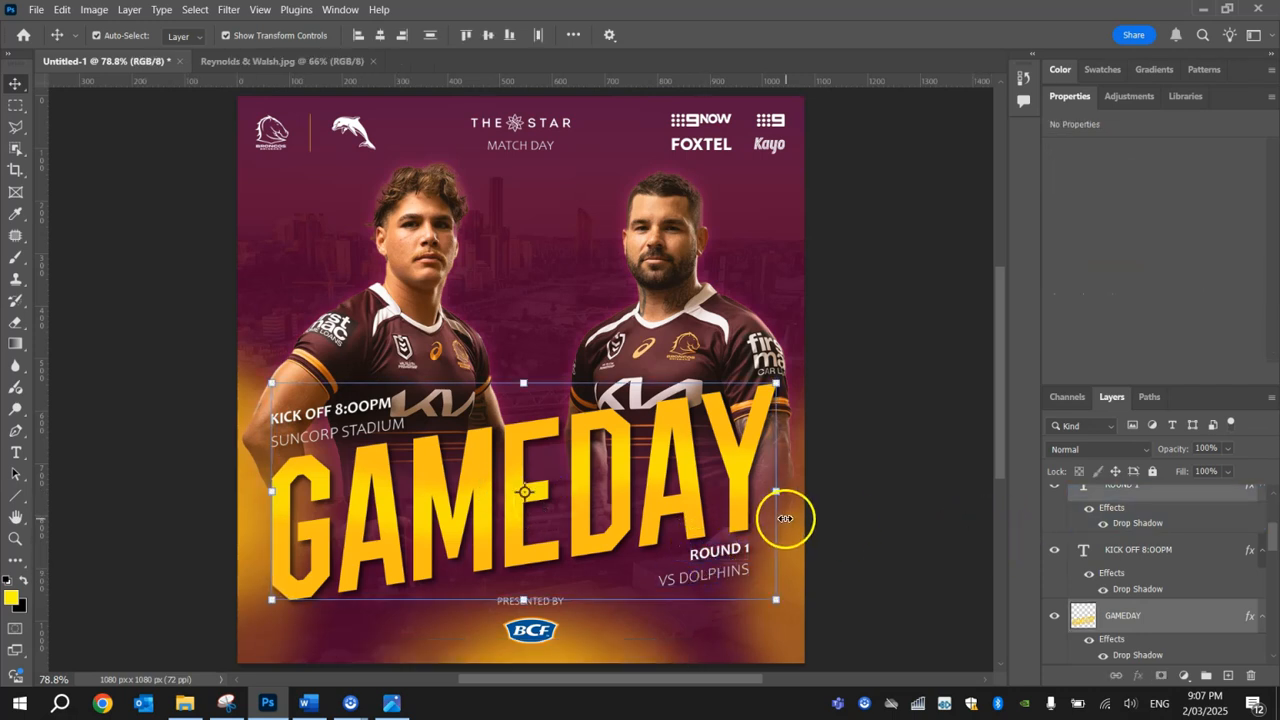
pyautogui.hotkey('shift', 'Down')
pyautogui.hotkey('shift', 'Down')
pyautogui.hotkey('shift', 'Down')
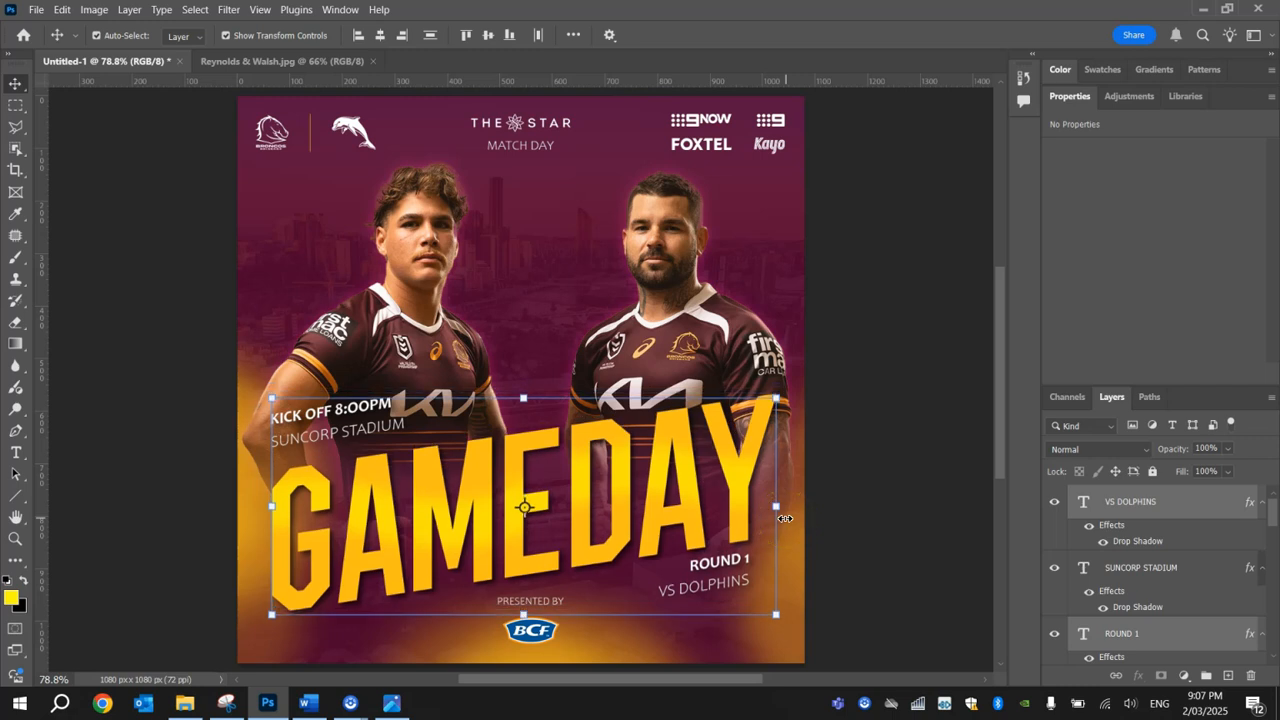
pyautogui.hotkey('shift', 'Up')
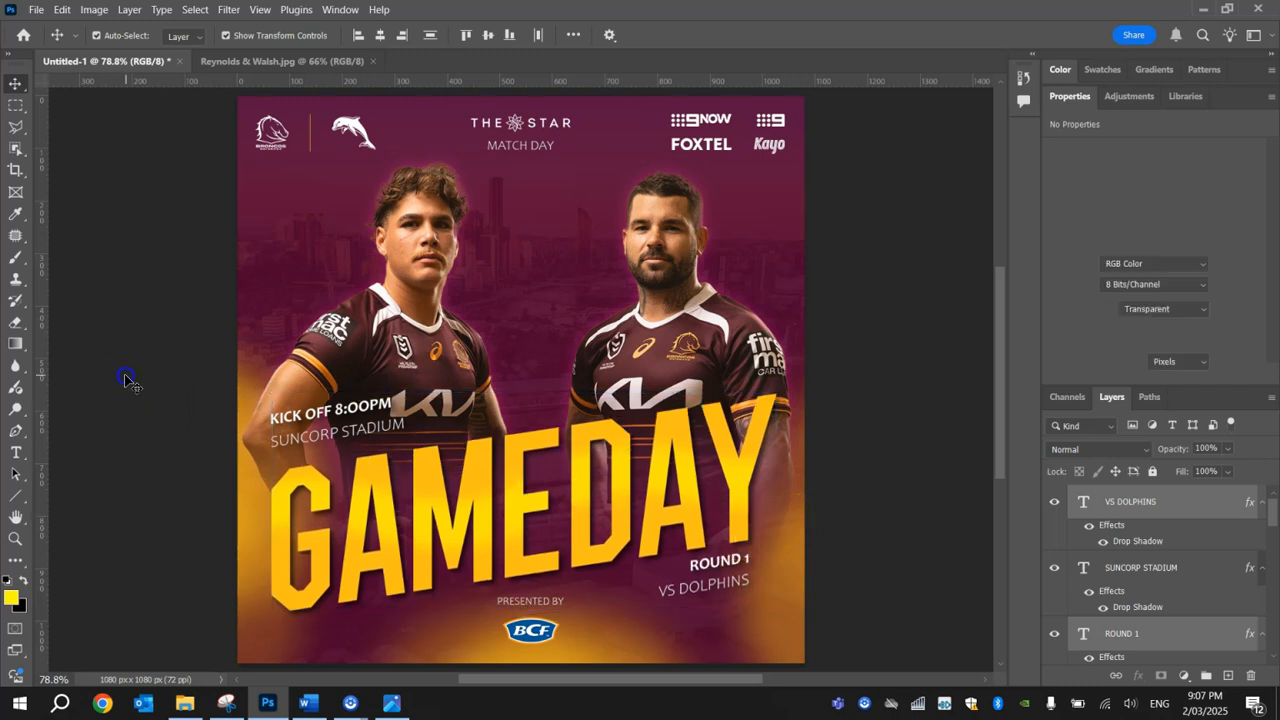
# Move the KICK OFF 8:00PM and SUNCORP STADIUM lines down together so they sit closer to the GAMEDAY title
pyautogui.click(288, 410)
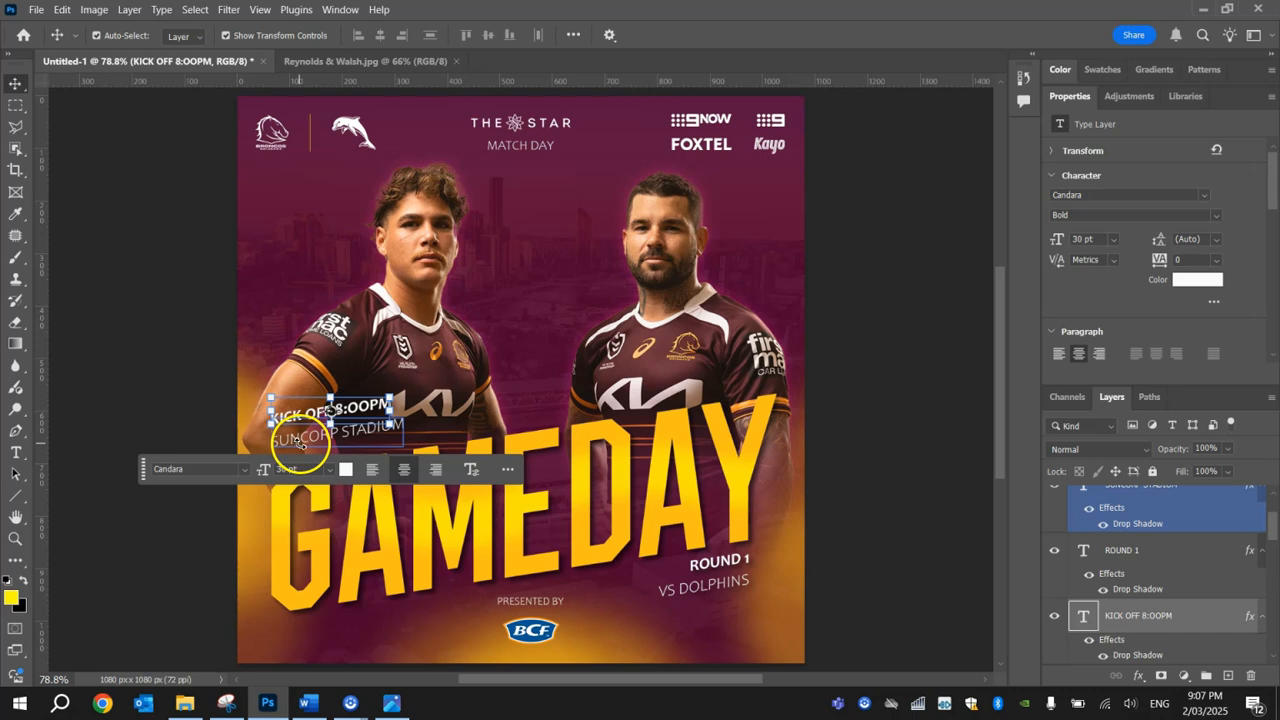
pyautogui.hotkey('ctrl', 't')
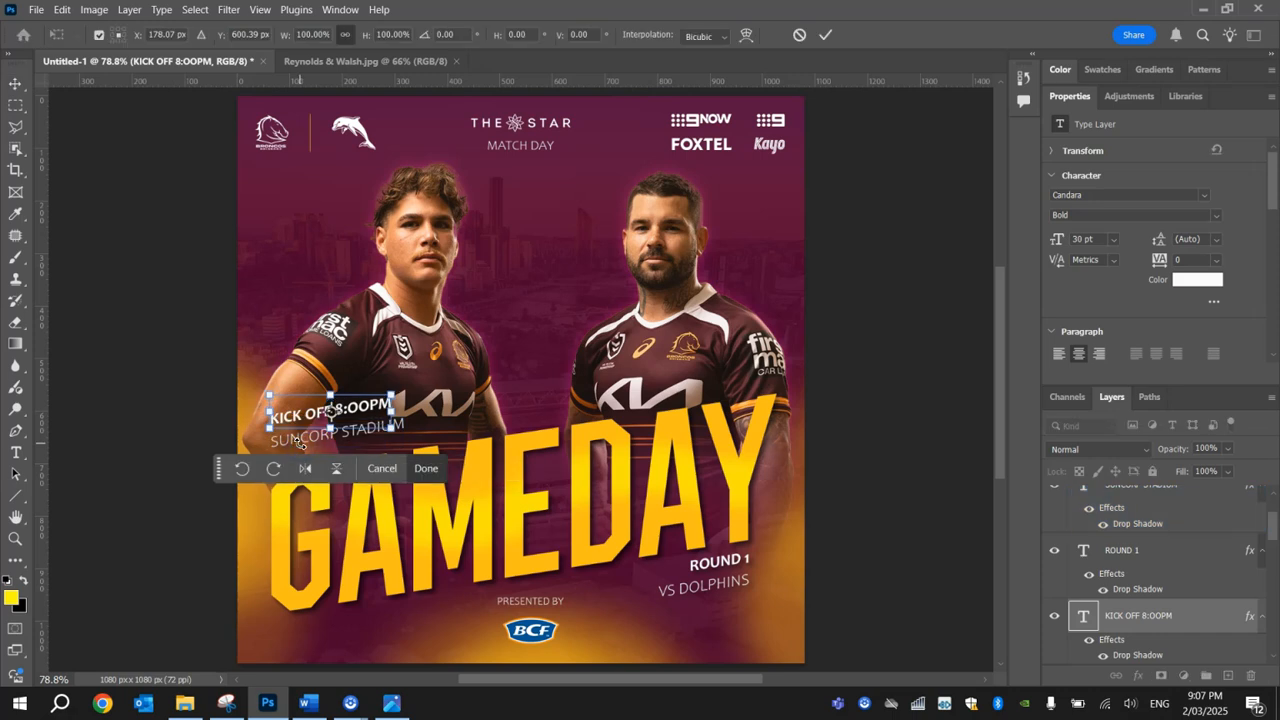
pyautogui.click(825, 35)
pyautogui.scroll(4, 340, 445)
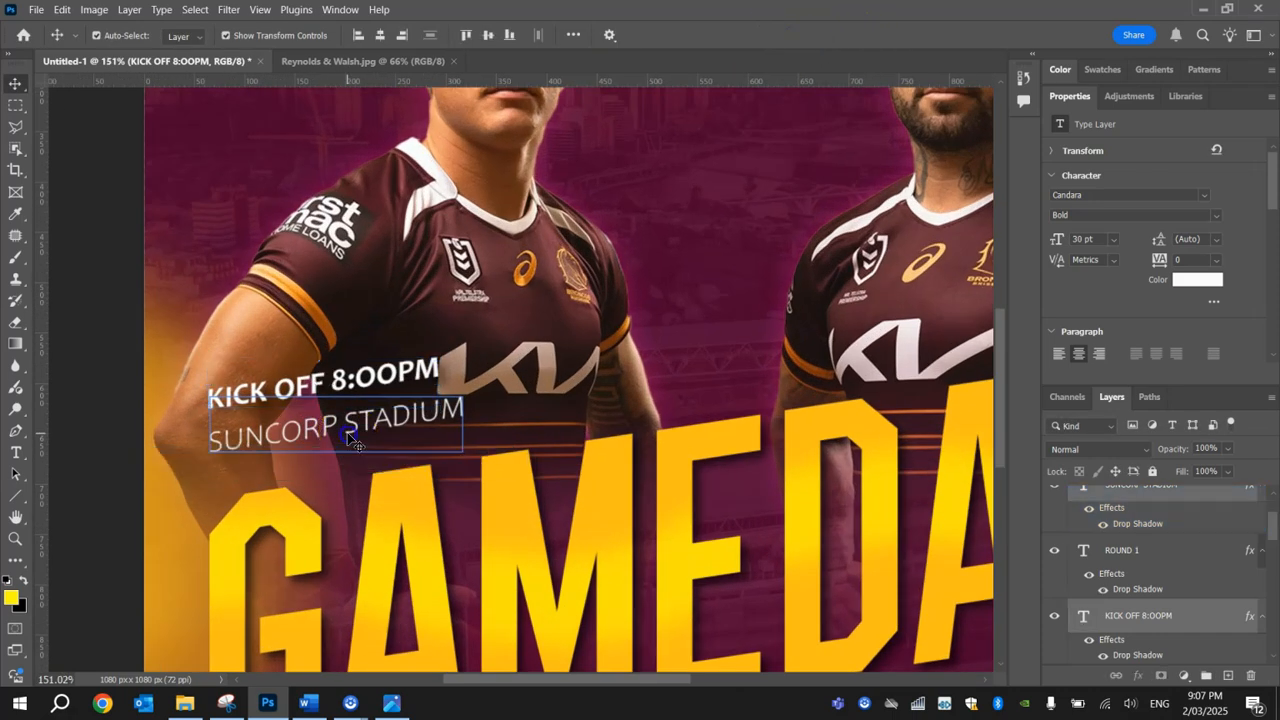
pyautogui.hotkey('shift', 'Down')
pyautogui.hotkey('shift', 'Down')
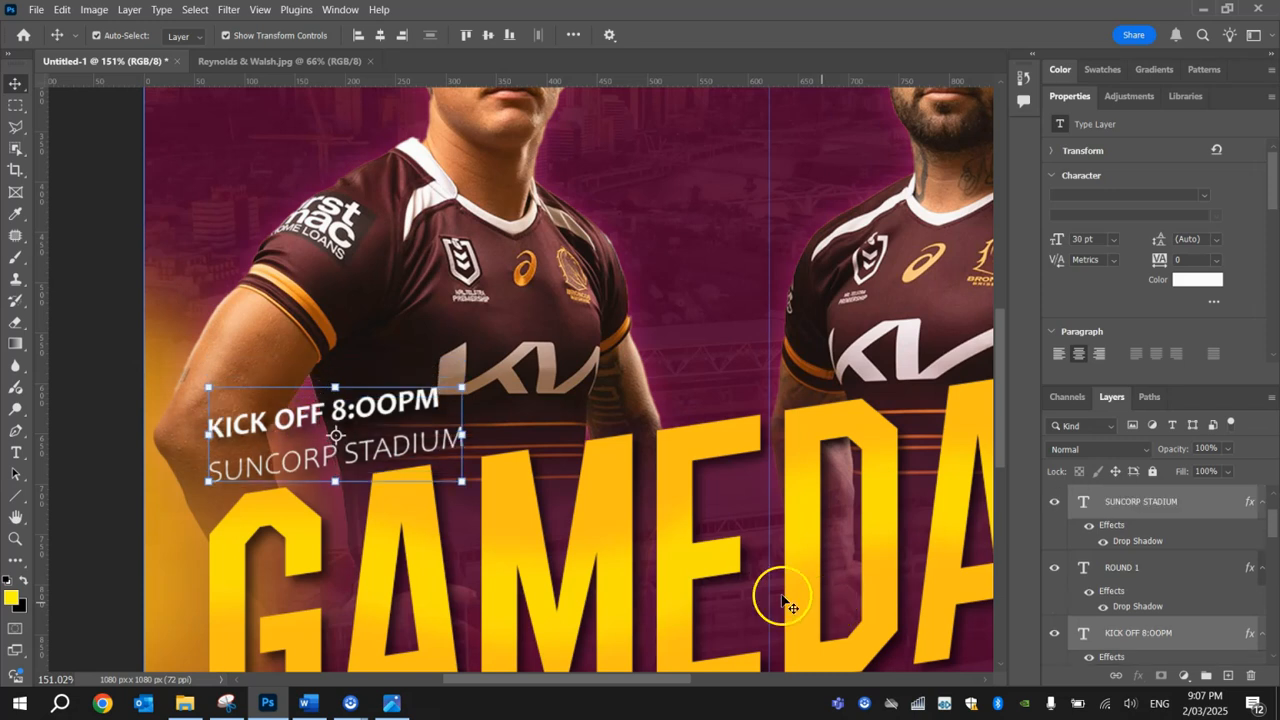
pyautogui.scroll(-4, 98, 358)
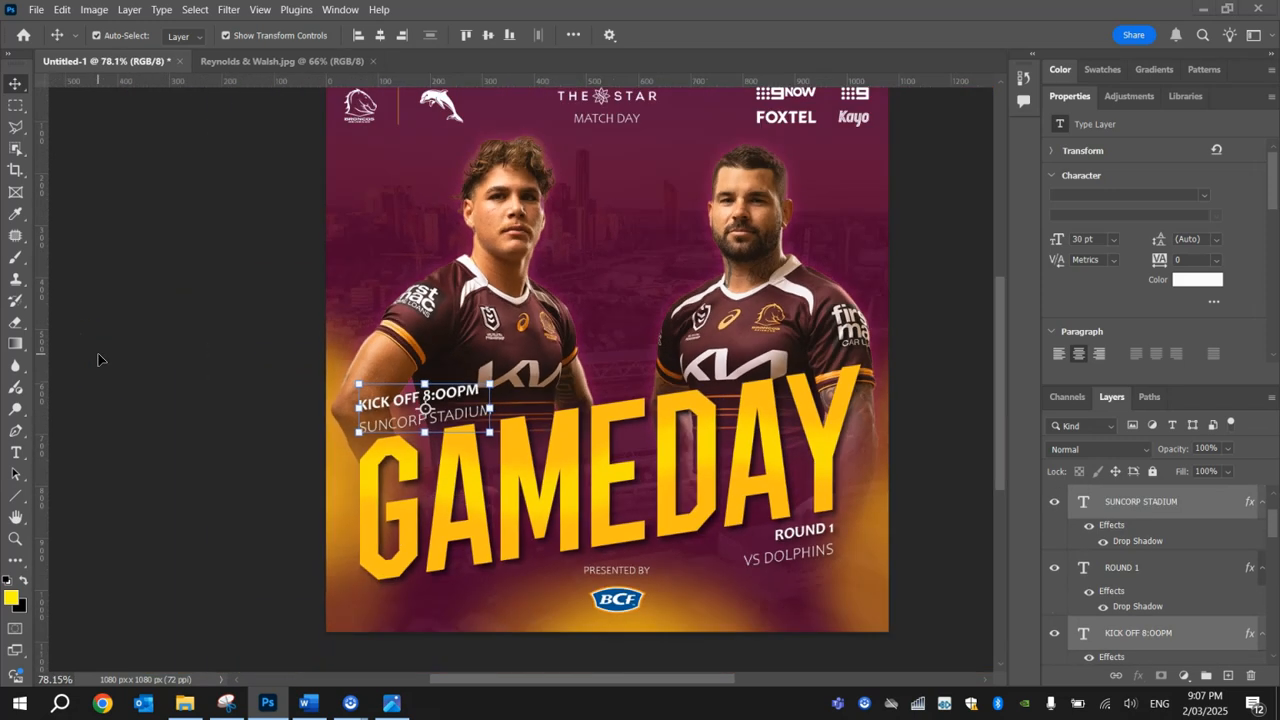
pyautogui.click(950, 332)
pyautogui.hotkey('ctrl', '0')
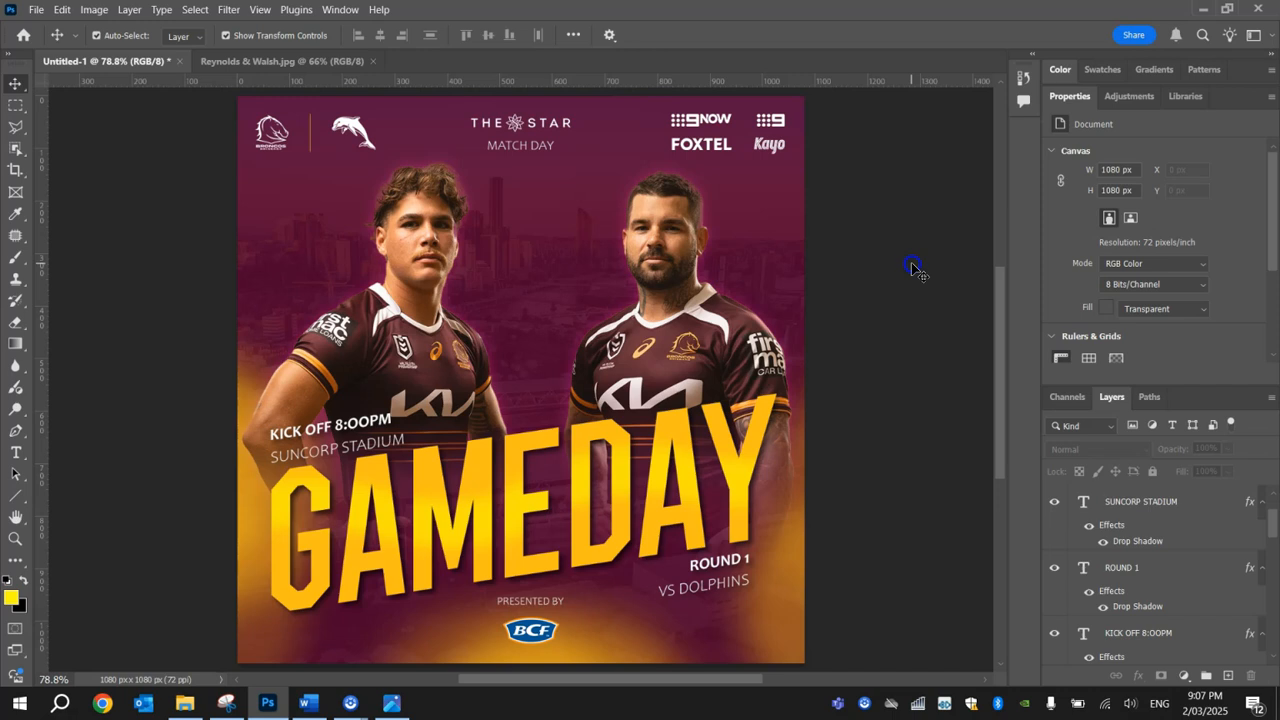
# Add a Brightness/Contrast adjustment layer above the Reynolds layer and clip it to that layer
pyautogui.click(662, 230)
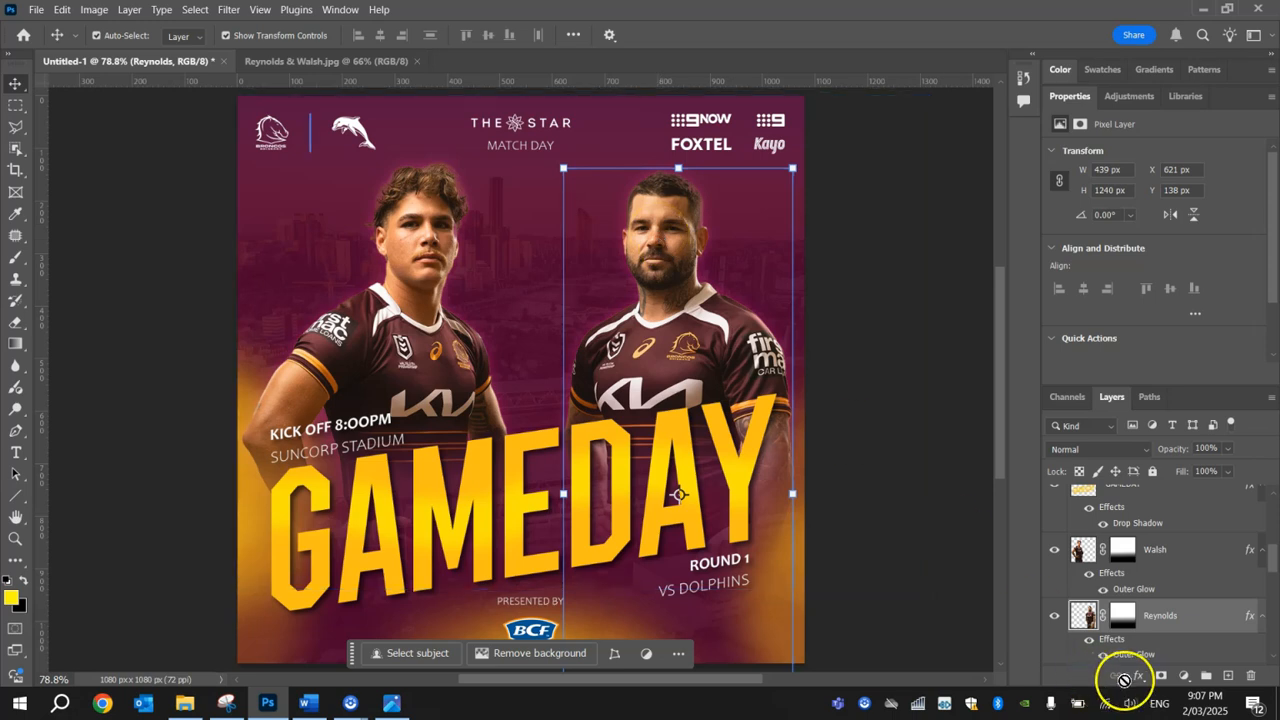
pyautogui.click(1186, 676)
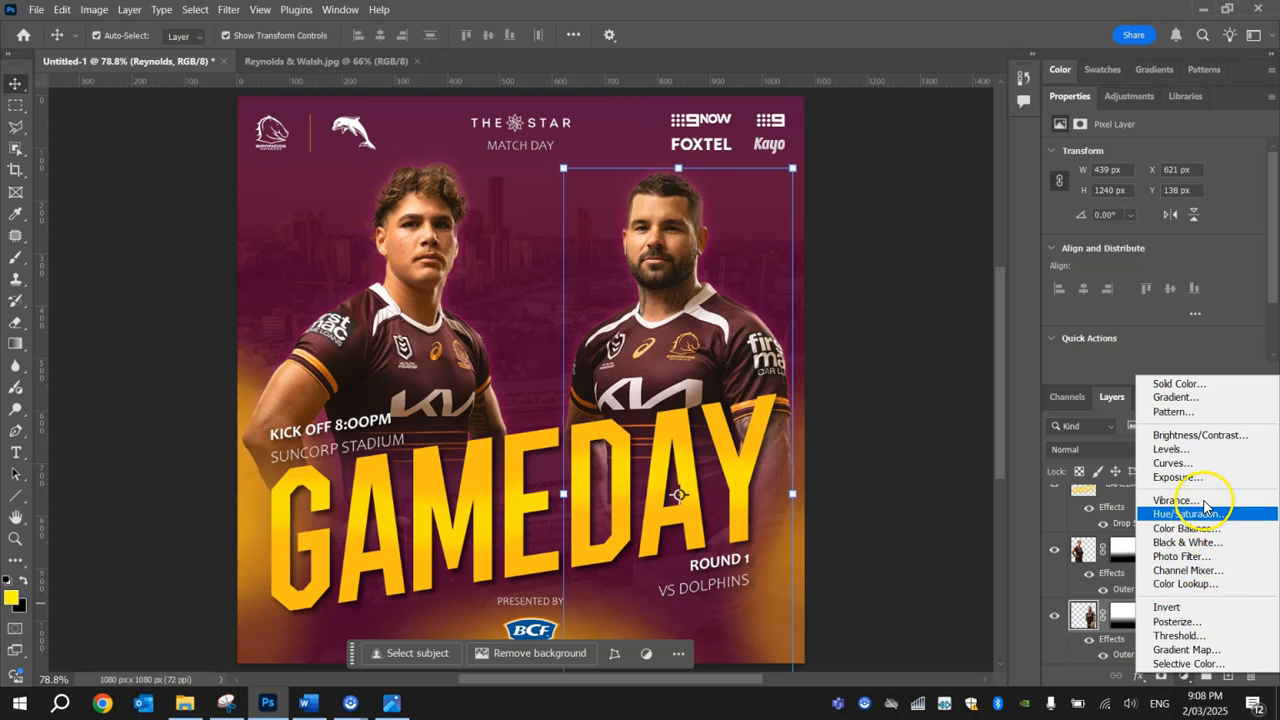
pyautogui.click(1216, 437)
pyautogui.moveTo(1175, 550); pyautogui.dragTo(1172, 634)
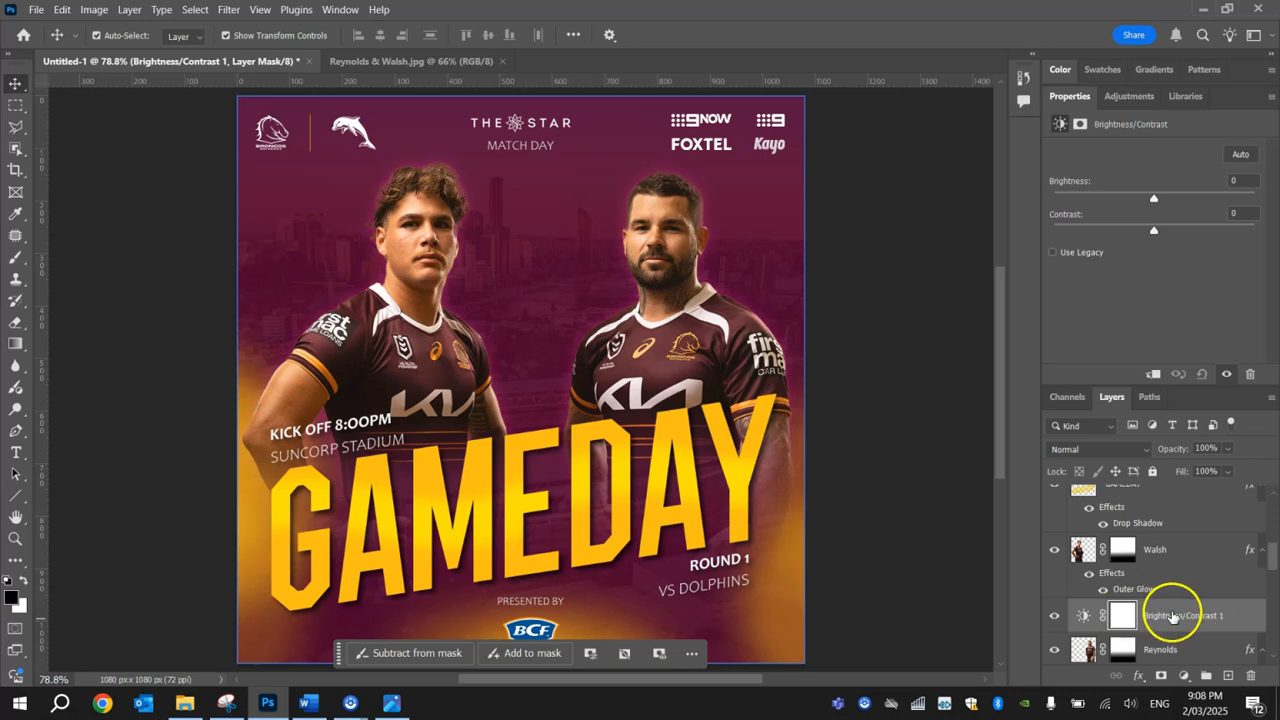
pyautogui.rightClick(1179, 616)
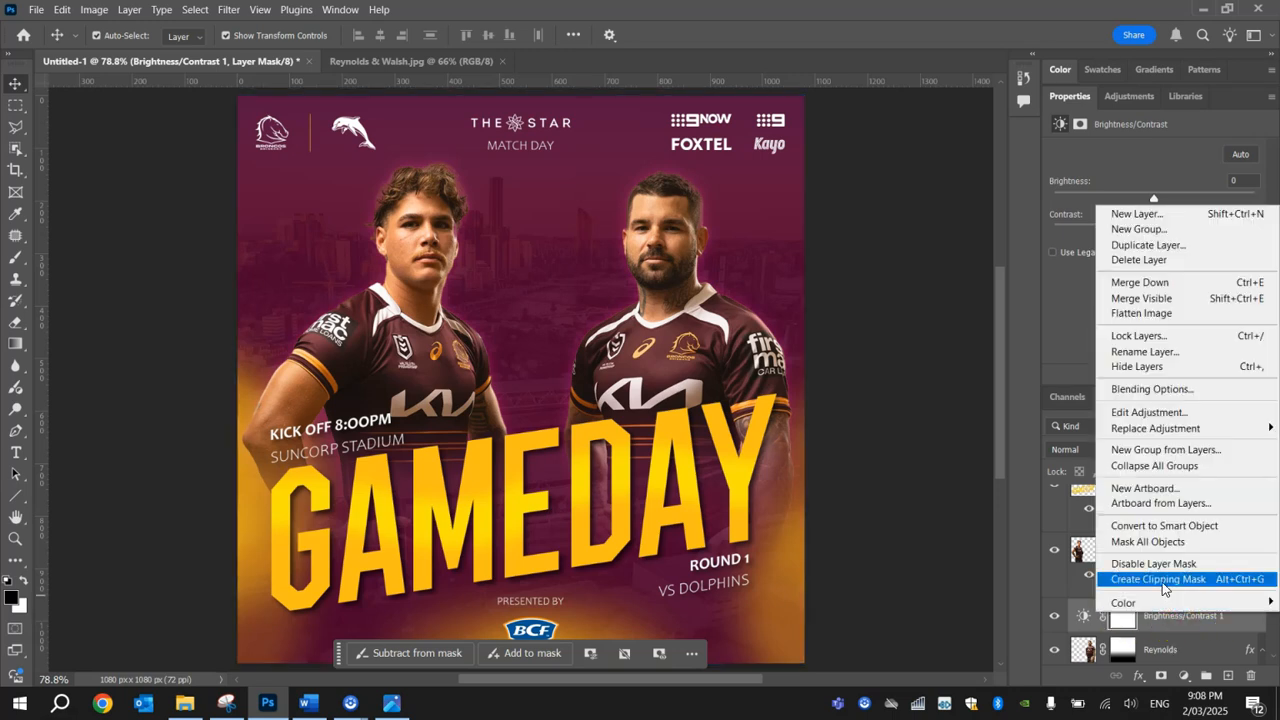
pyautogui.click(1162, 580)
pyautogui.click(1171, 645)
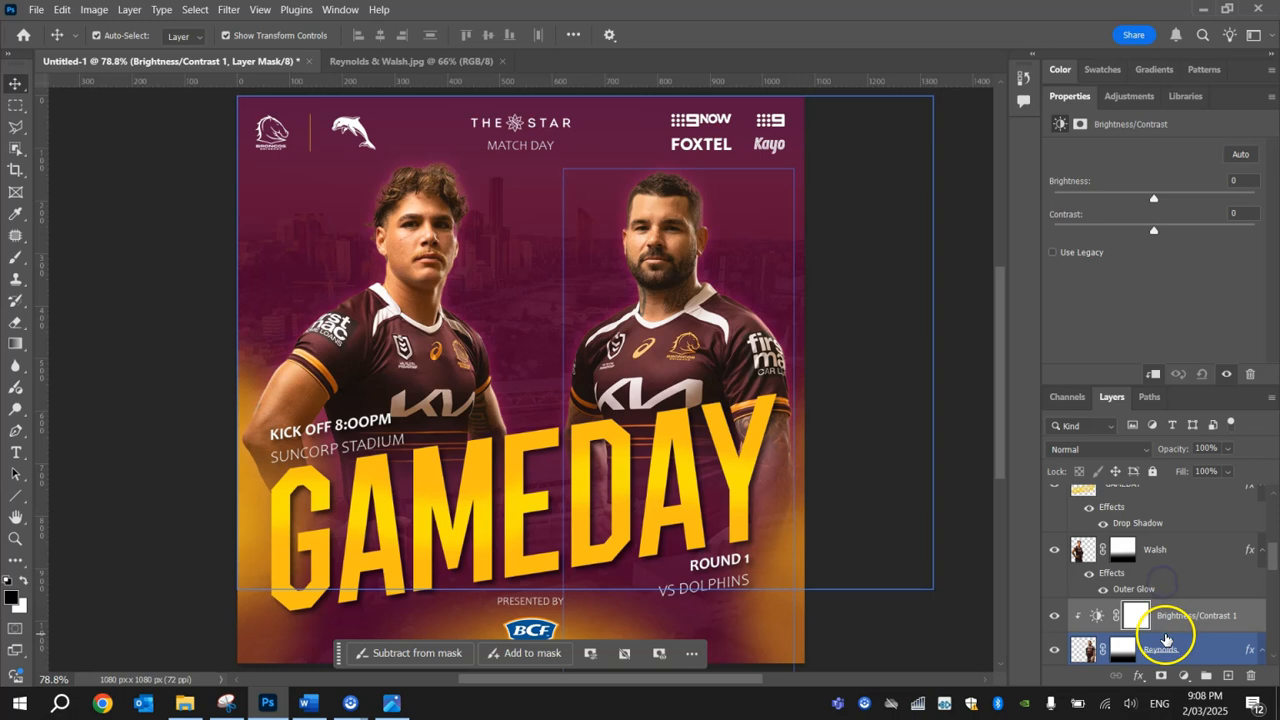
# Set the Reynolds adjustment's brightness to -20 and contrast to 5
pyautogui.scroll(-4, 1108, 622)
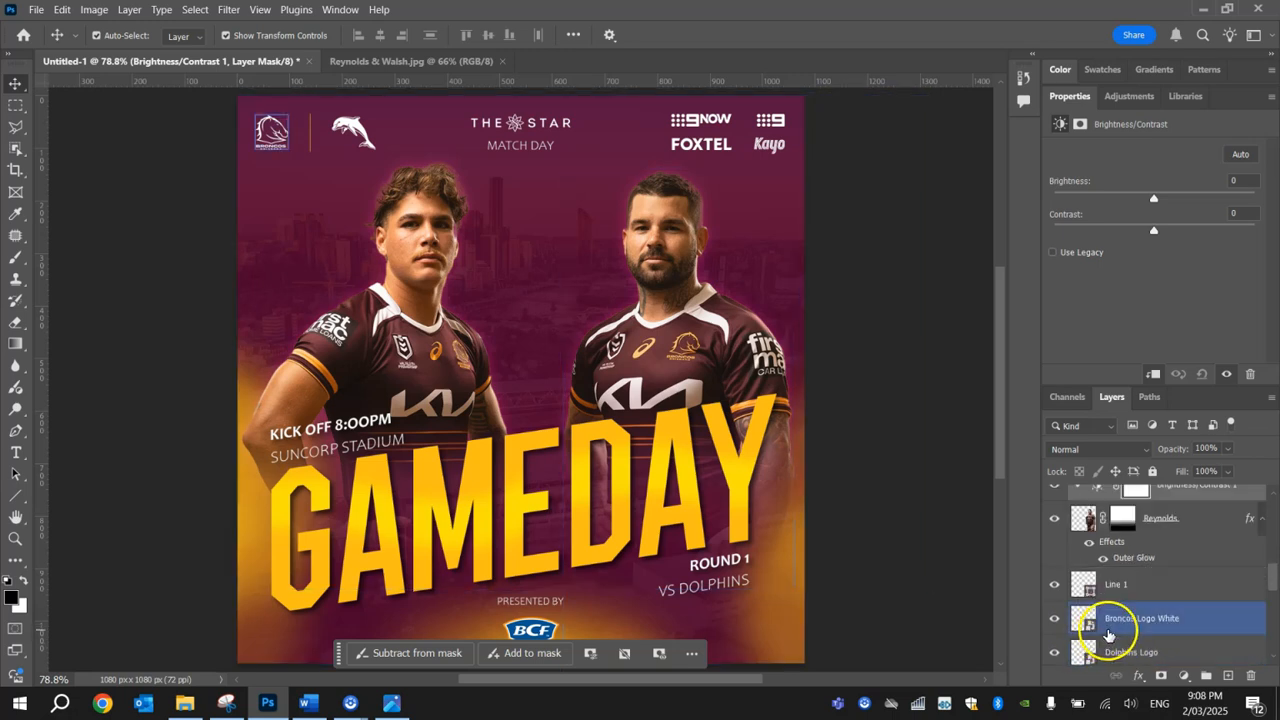
pyautogui.scroll(1, 1108, 535)
pyautogui.click(1151, 548)
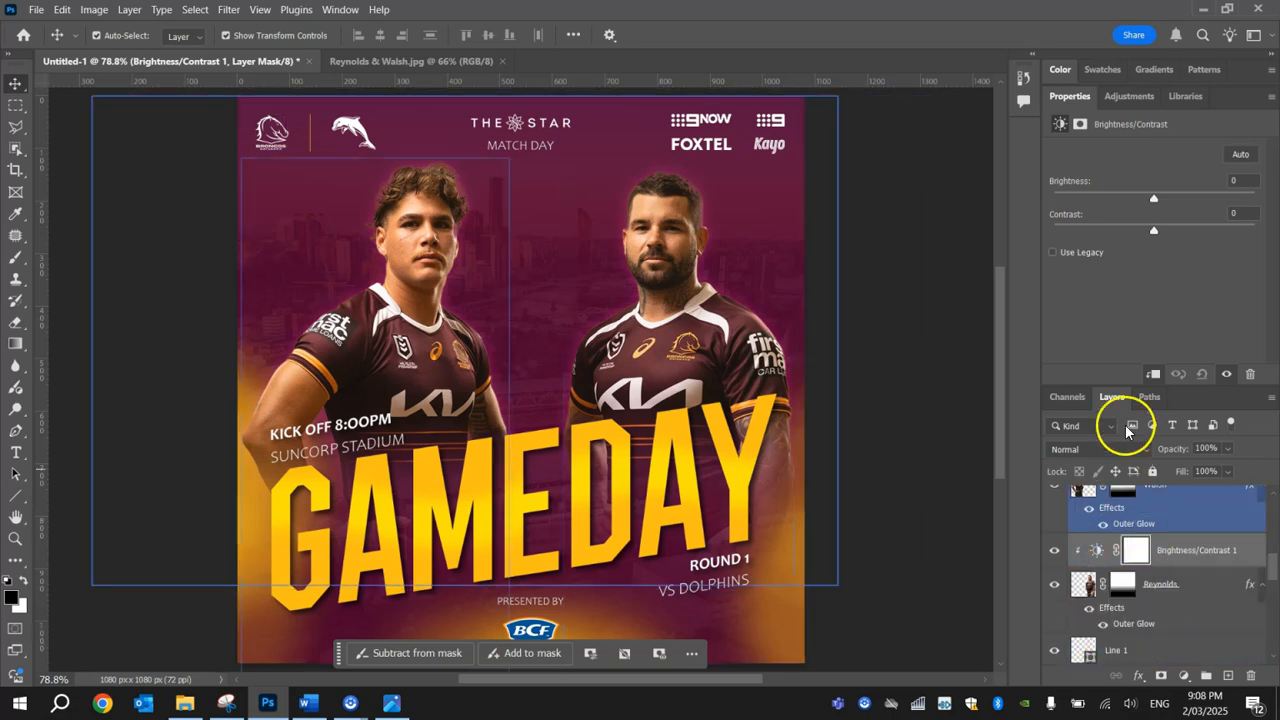
pyautogui.moveTo(1157, 198); pyautogui.dragTo(1155, 202)
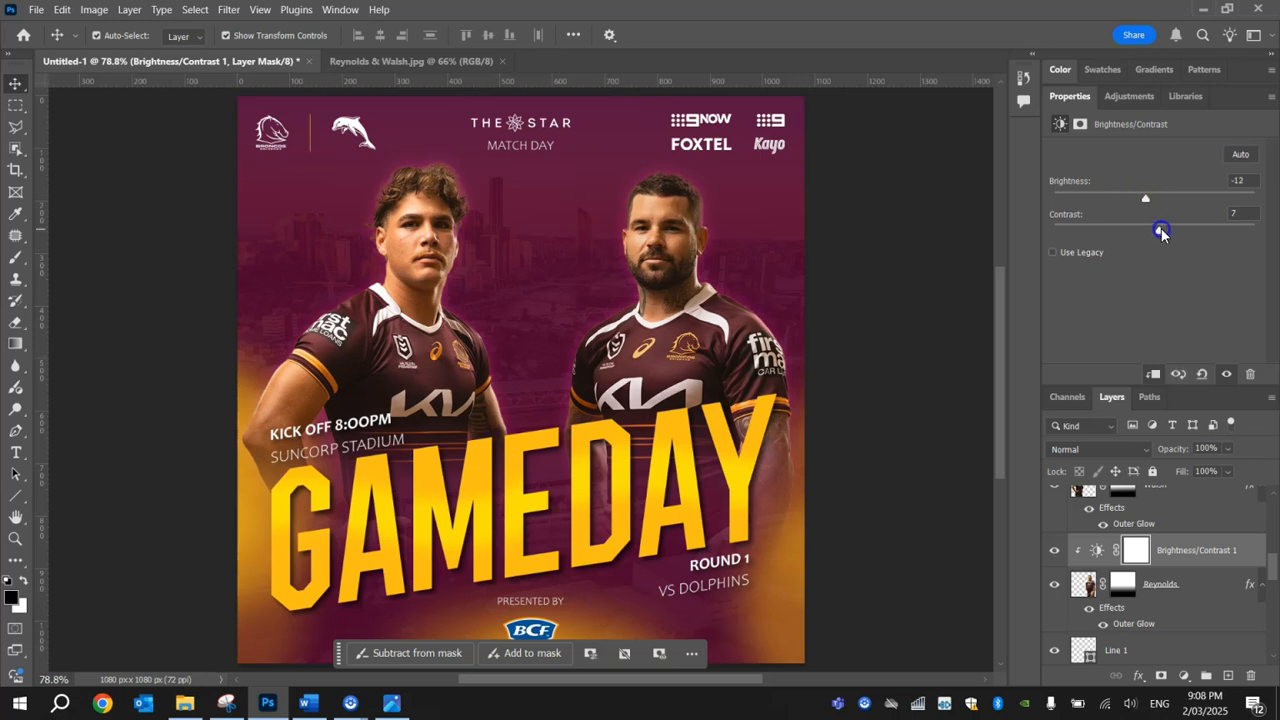
pyautogui.moveTo(1144, 201); pyautogui.dragTo(1134, 200)
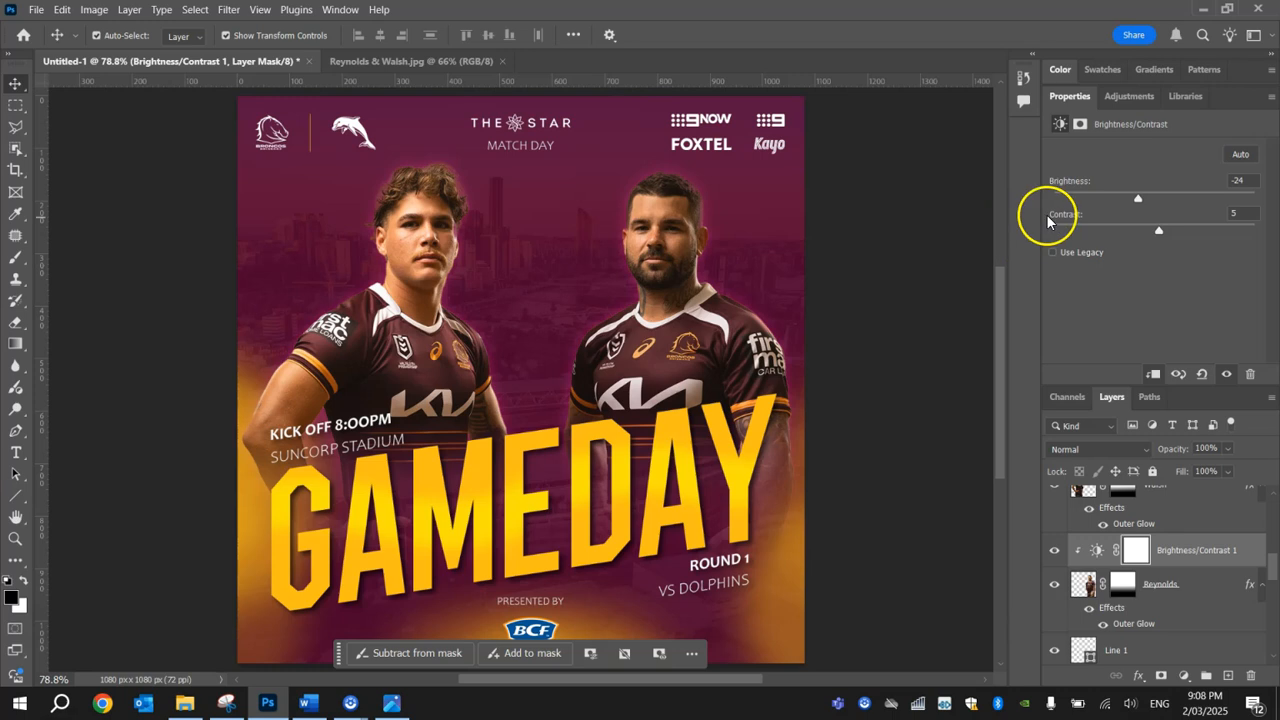
pyautogui.click(1249, 181)
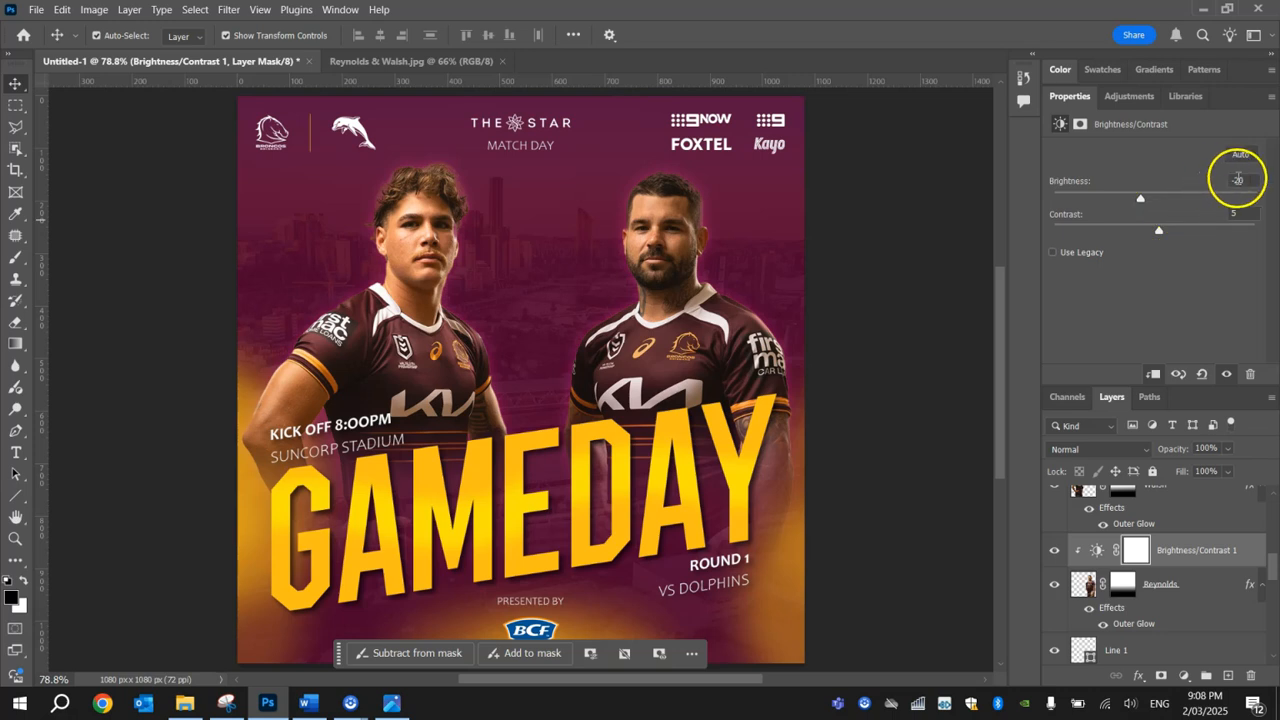
# Add a second Brightness/Contrast adjustment layer above the Walsh layer and clip it to that layer
pyautogui.click(425, 210)
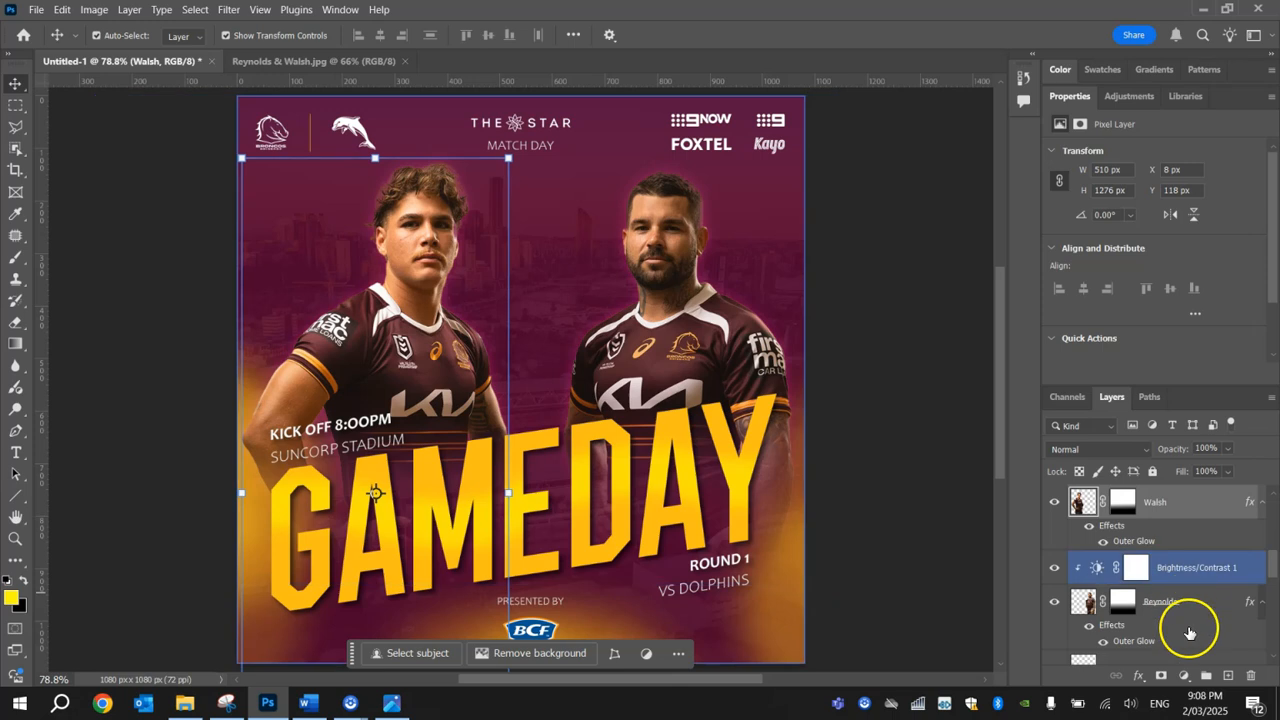
pyautogui.click(1184, 676)
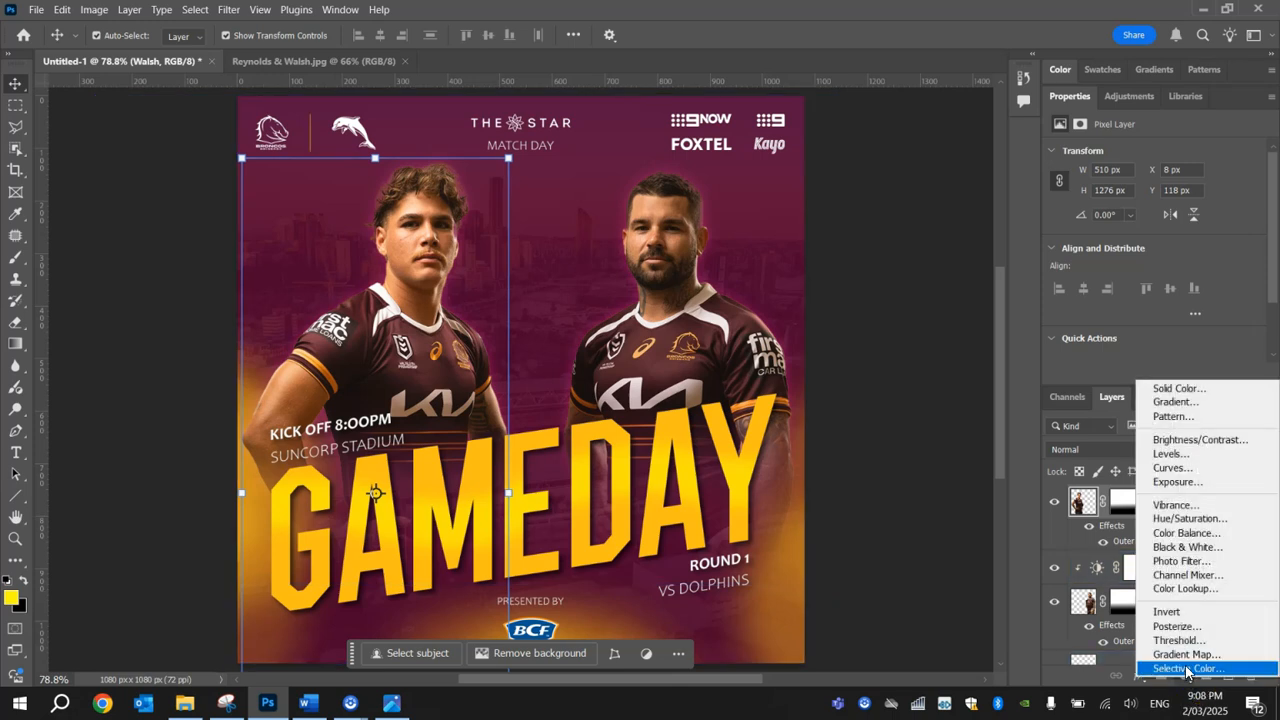
pyautogui.click(1198, 440)
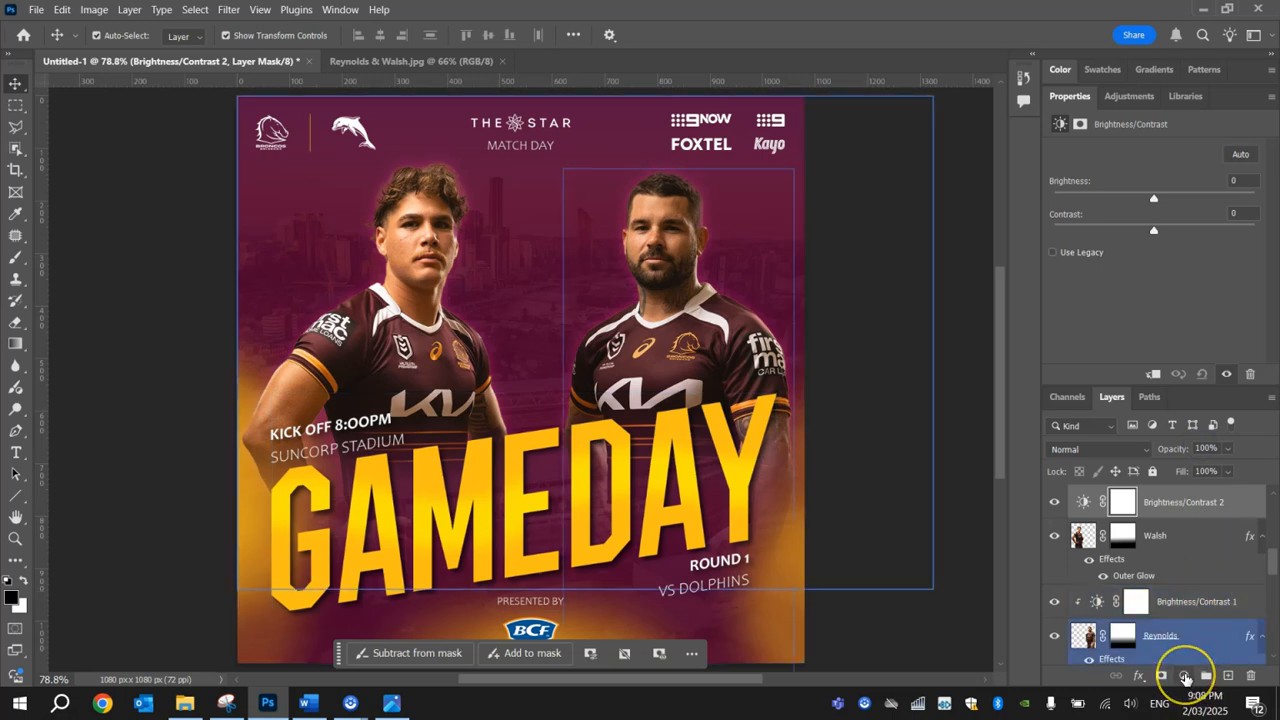
pyautogui.click(1178, 506)
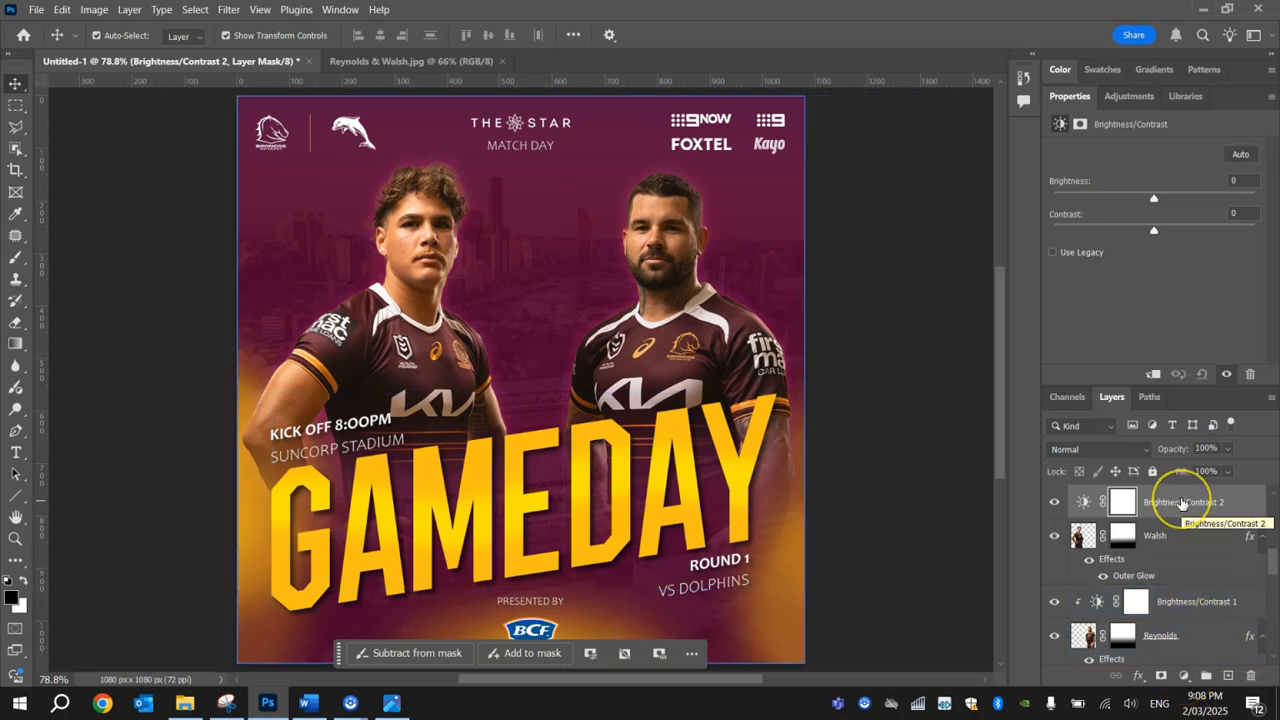
pyautogui.rightClick(1165, 505)
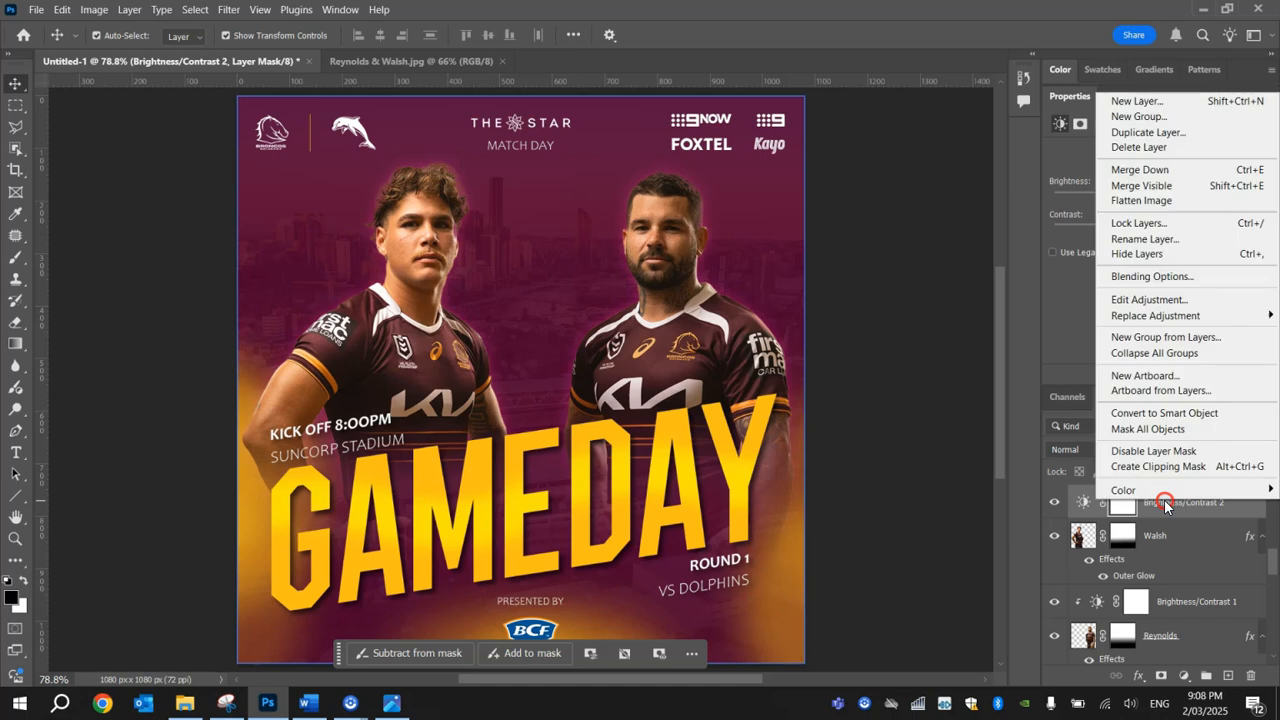
pyautogui.click(1160, 467)
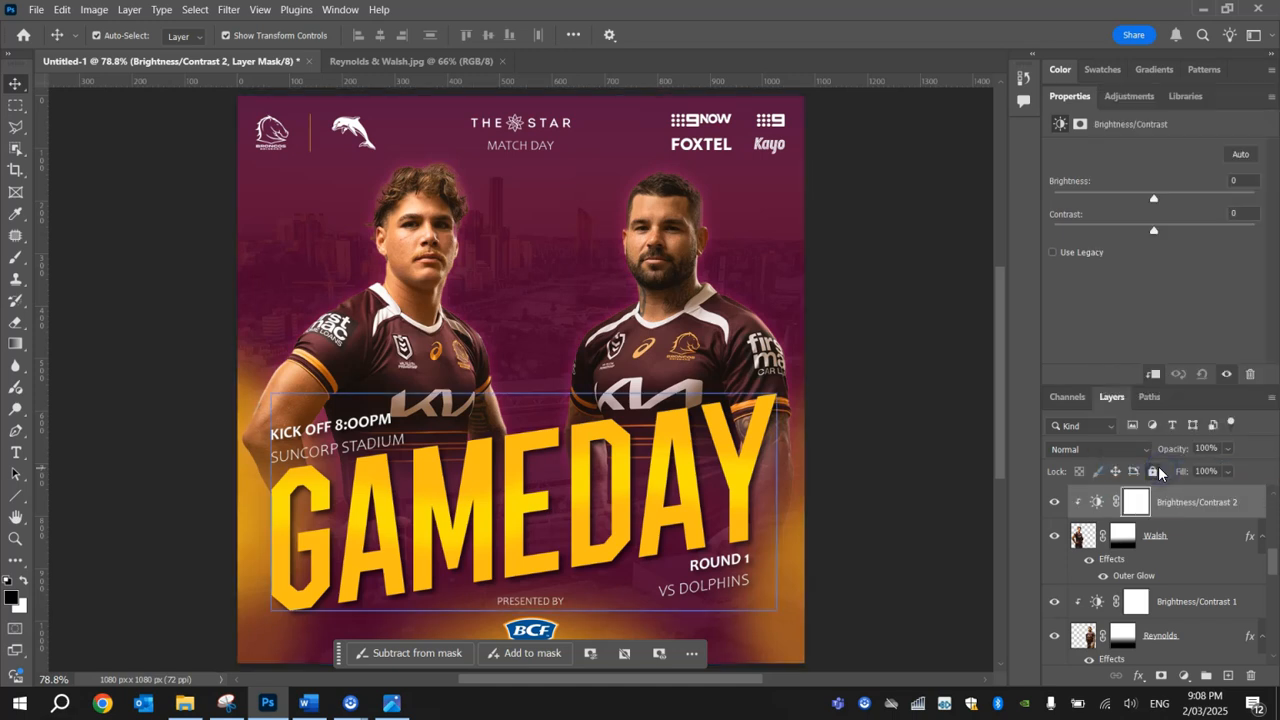
# Lower the Walsh adjustment's brightness to -20, fine-tune its contrast and deselect the layer
pyautogui.moveTo(1154, 199); pyautogui.dragTo(1153, 203)
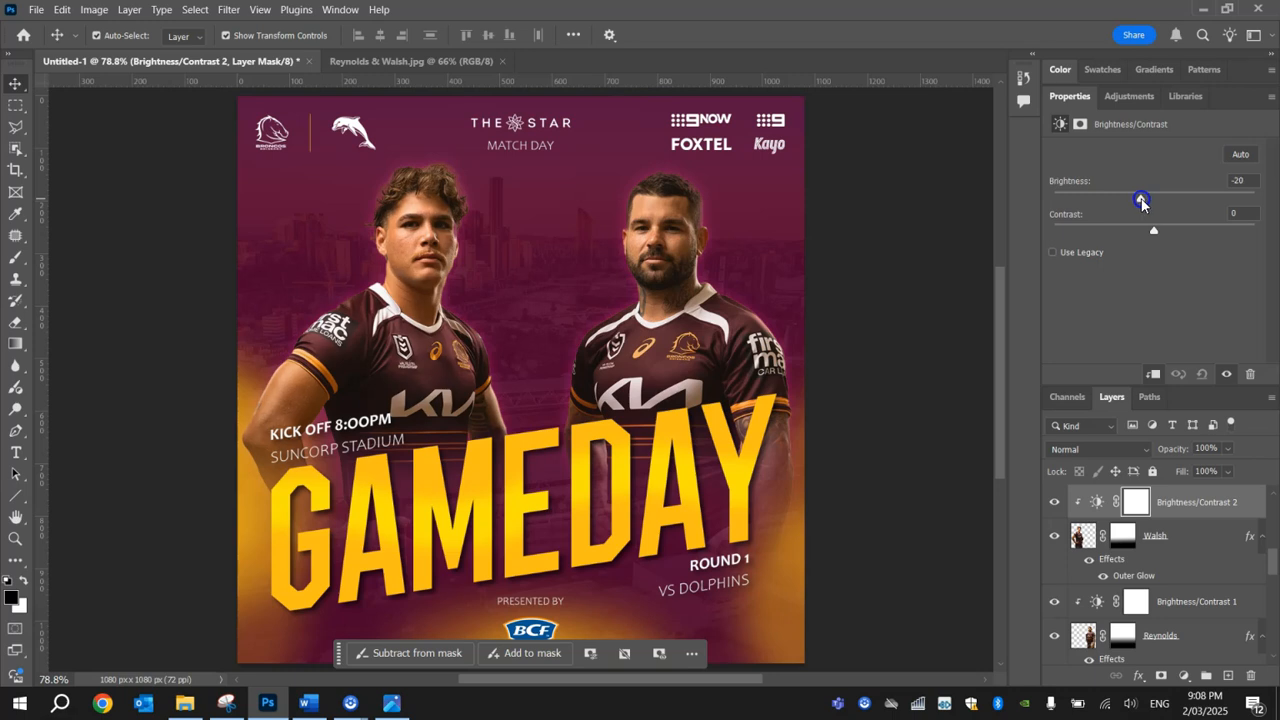
pyautogui.click(1154, 231)
pyautogui.click(911, 198)
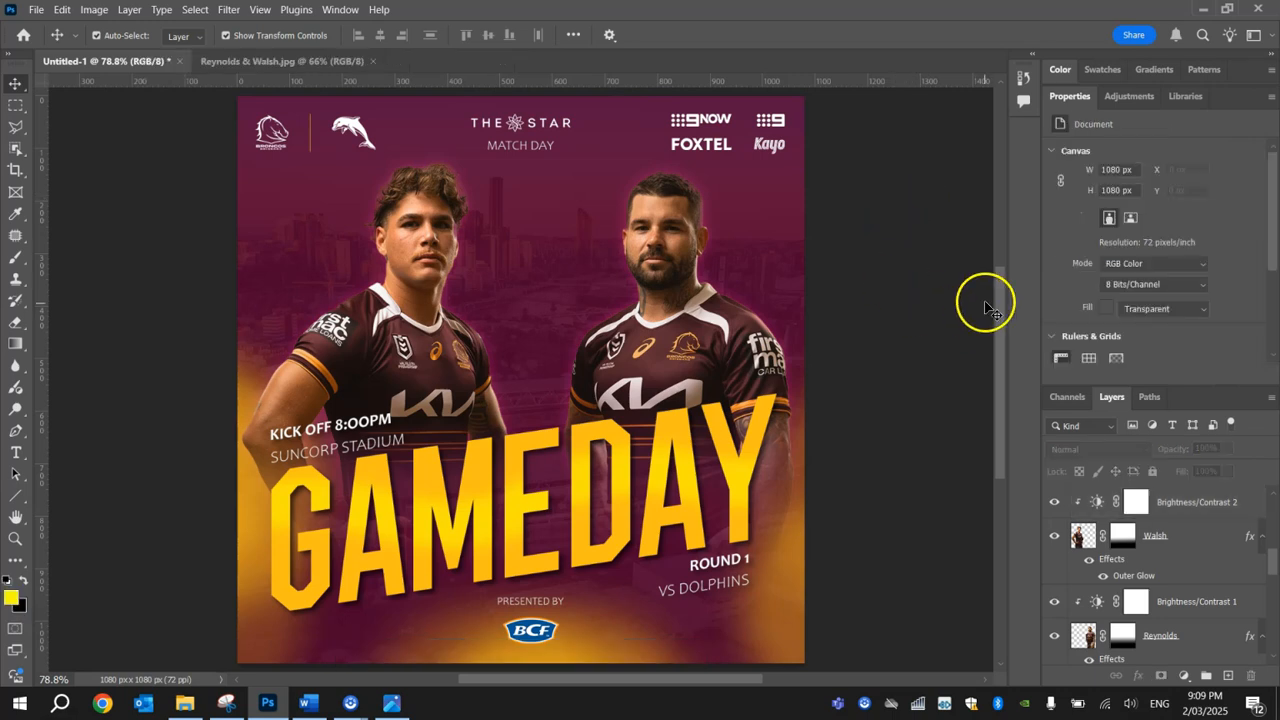
# Set up an Export As of the poster in JPG format at quality 7
pyautogui.click(35, 9)
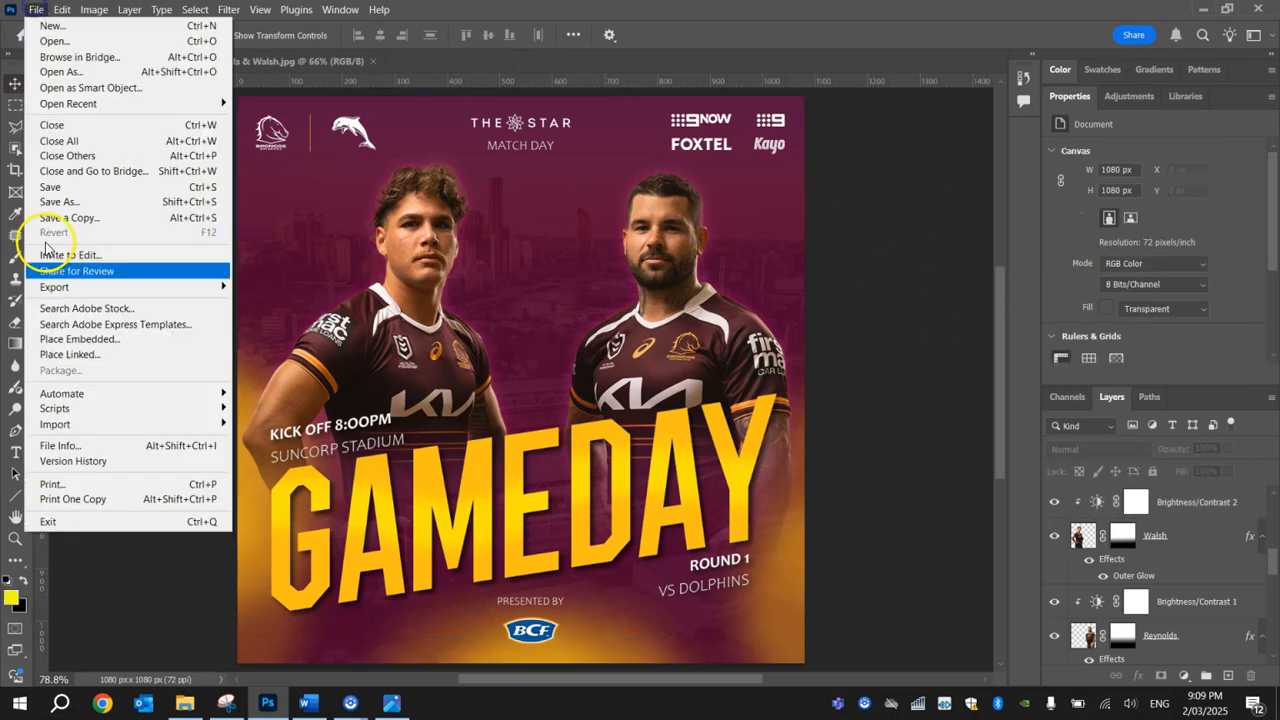
pyautogui.moveTo(64, 288)
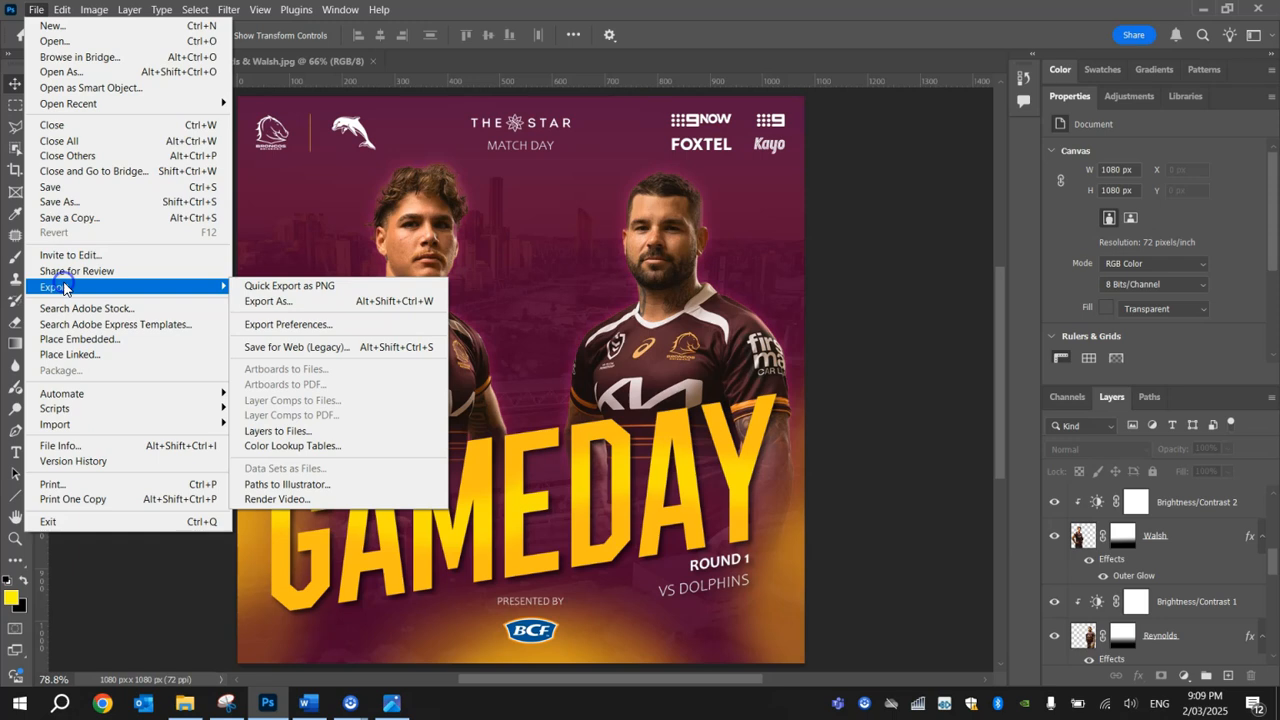
pyautogui.click(336, 304)
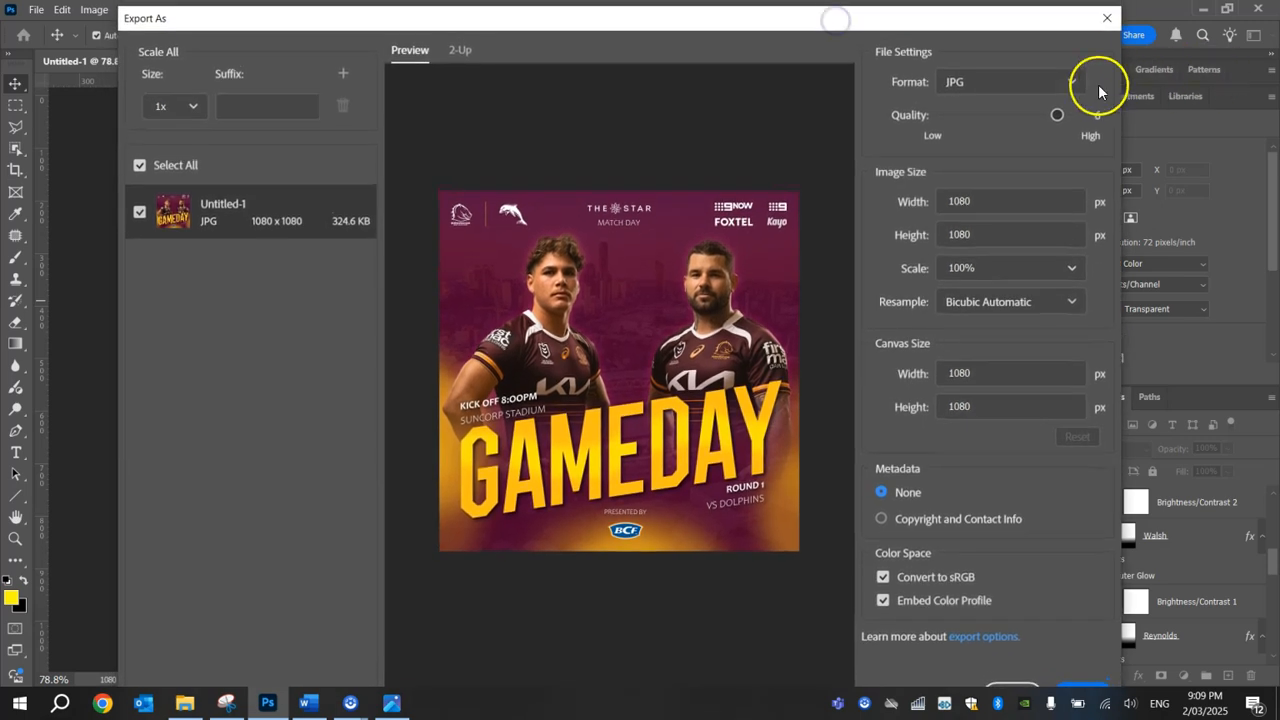
pyautogui.click(1071, 82)
pyautogui.click(955, 143)
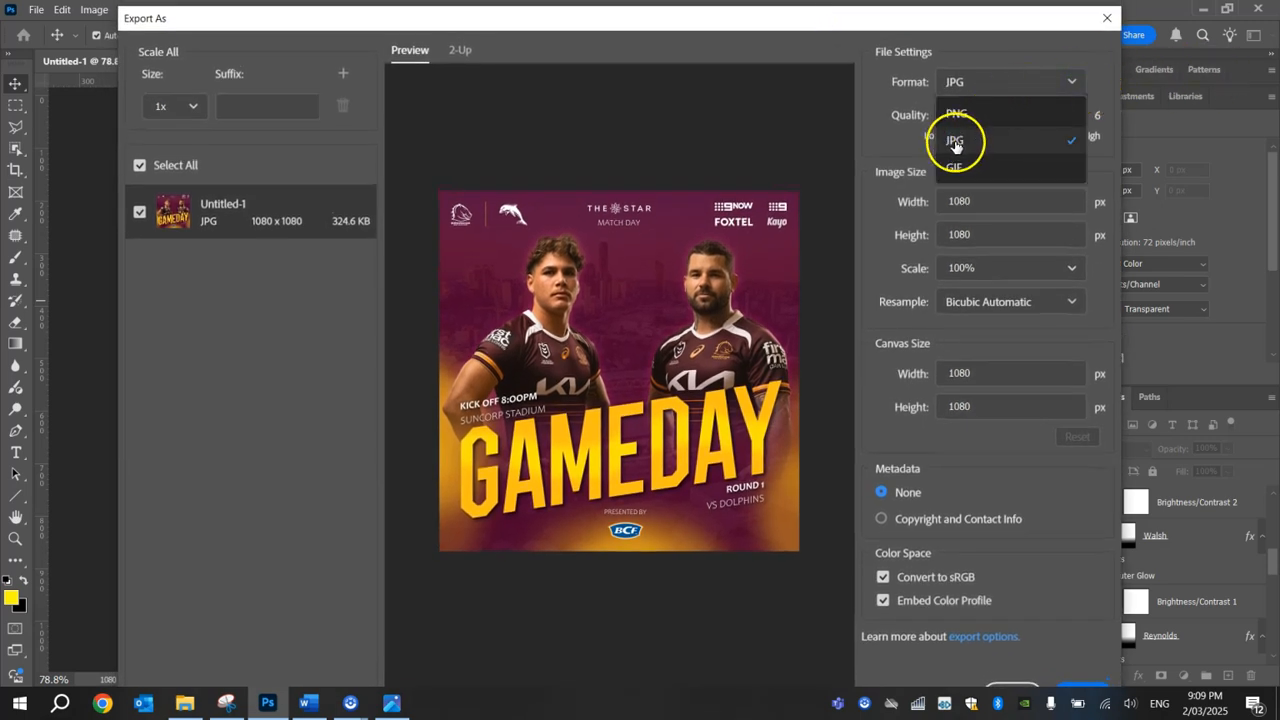
pyautogui.click(956, 144)
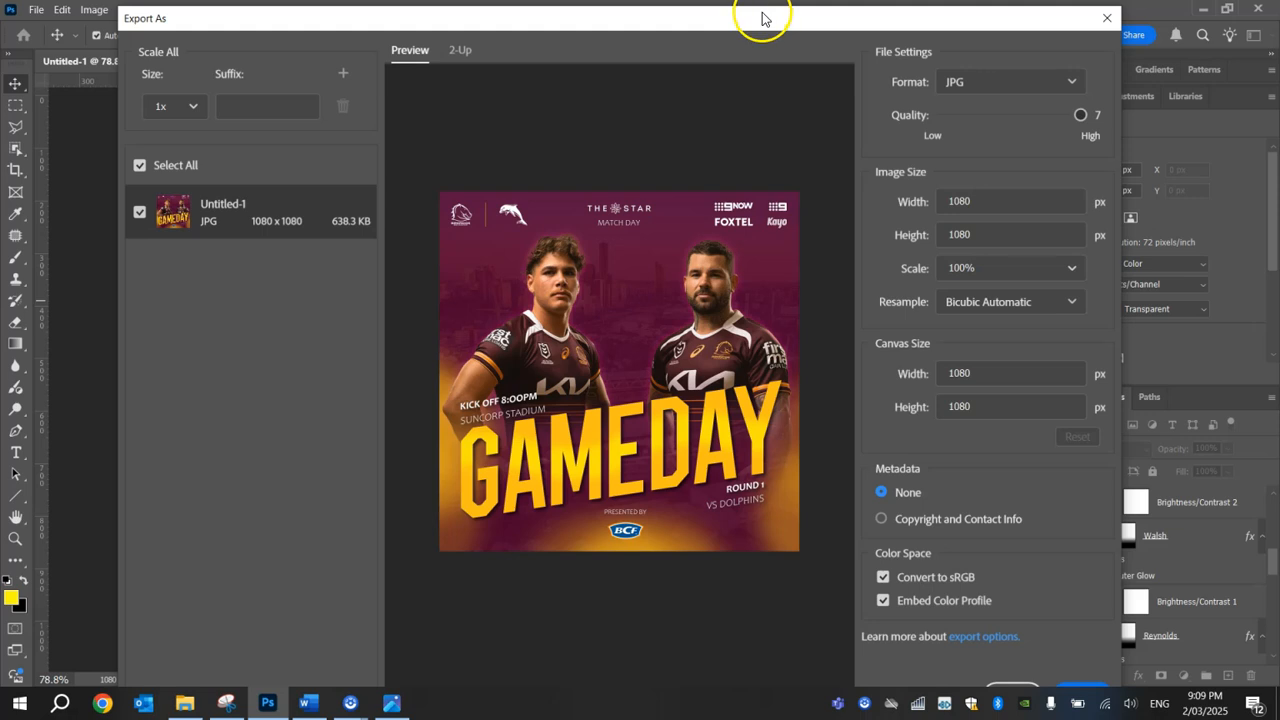
pyautogui.moveTo(766, 12); pyautogui.dragTo(762, 7)
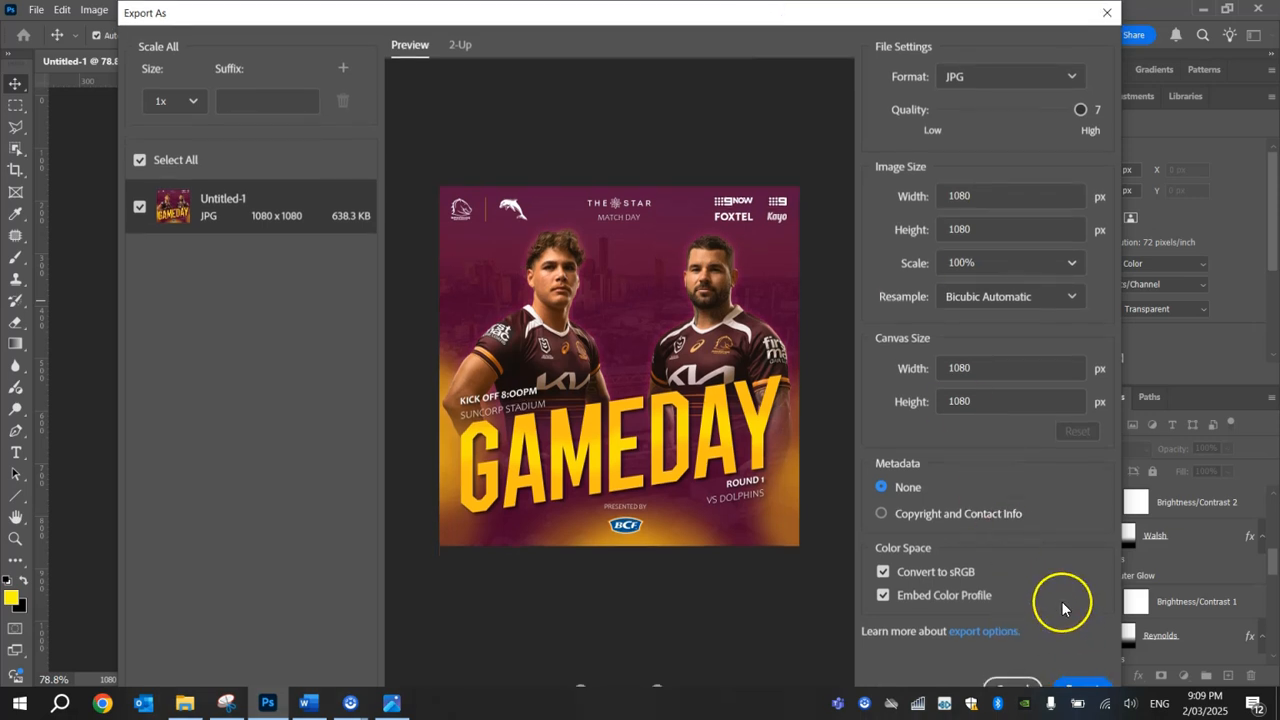
# Export the JPG to the Tutorial folder under the file name Social Media Post
pyautogui.click(1088, 688)
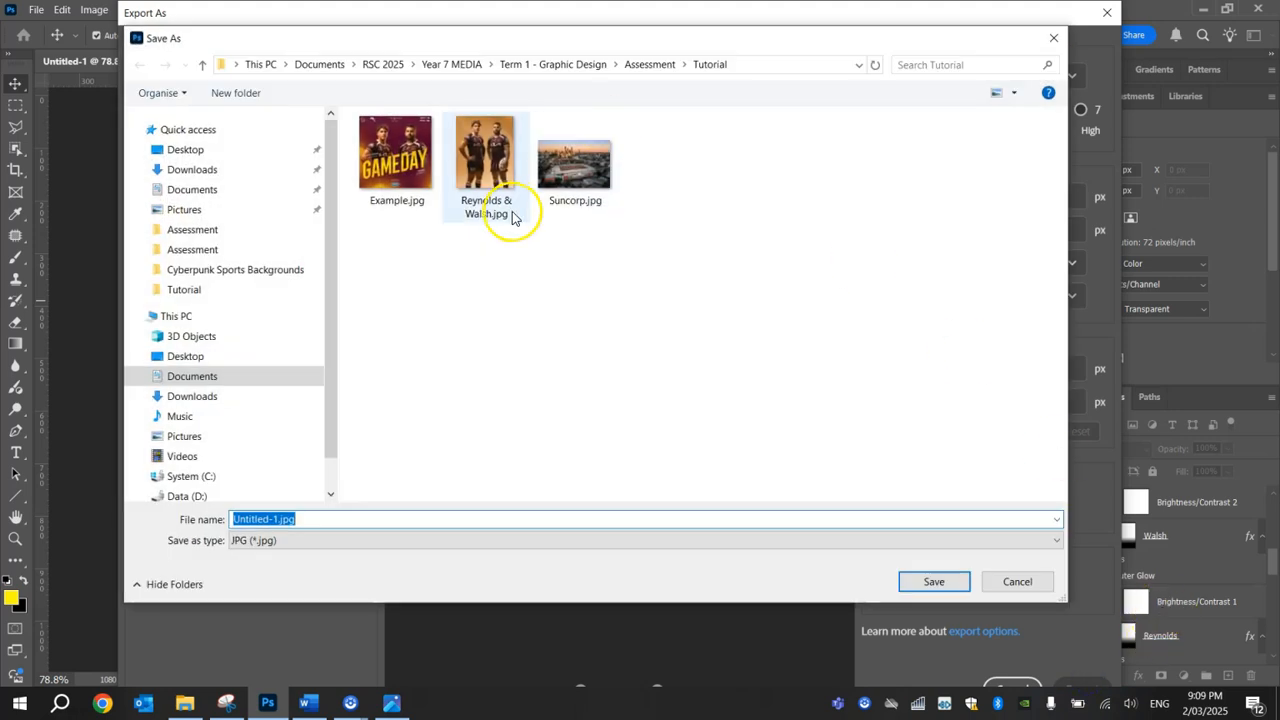
pyautogui.write('Social Media Post')
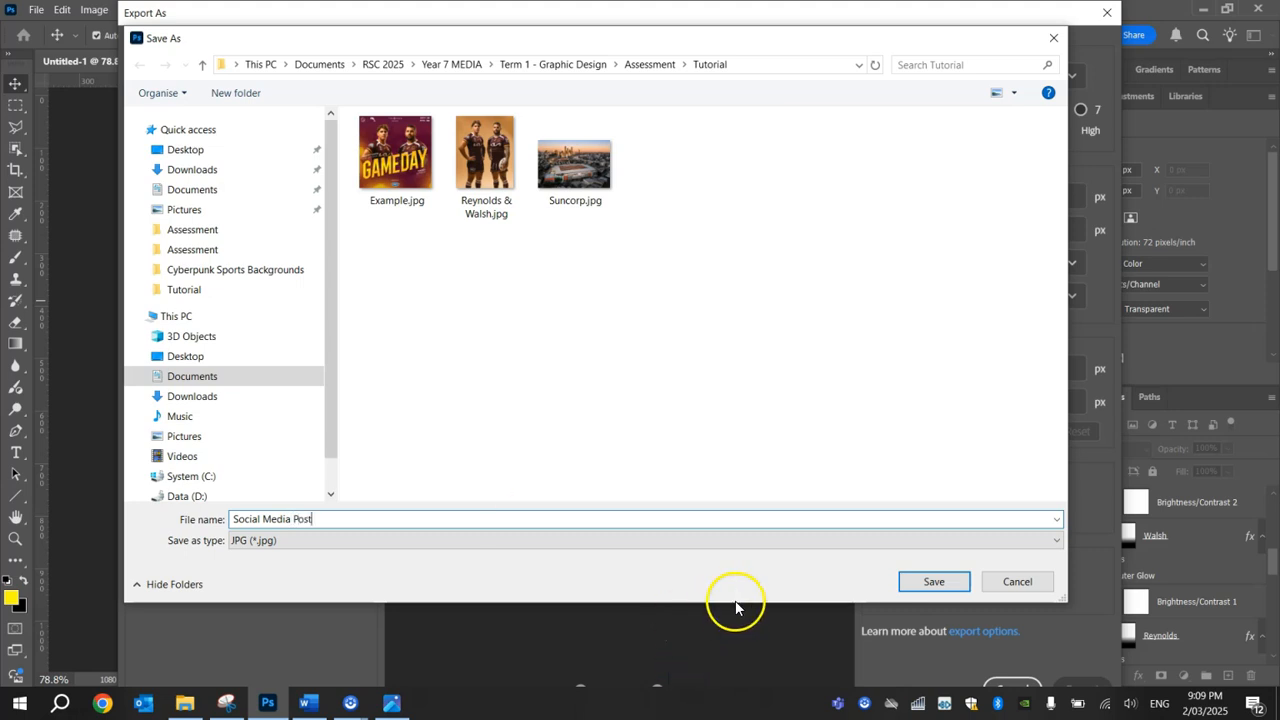
pyautogui.click(934, 581)
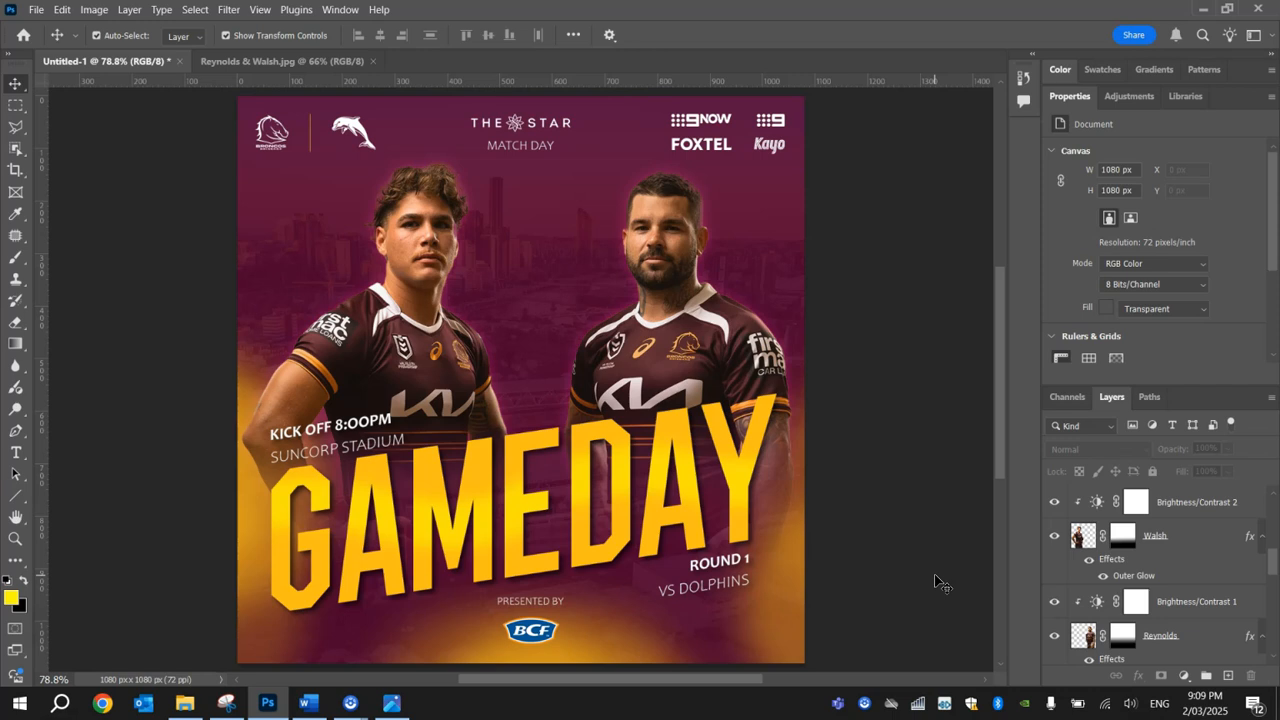
pyautogui.click(36, 10)
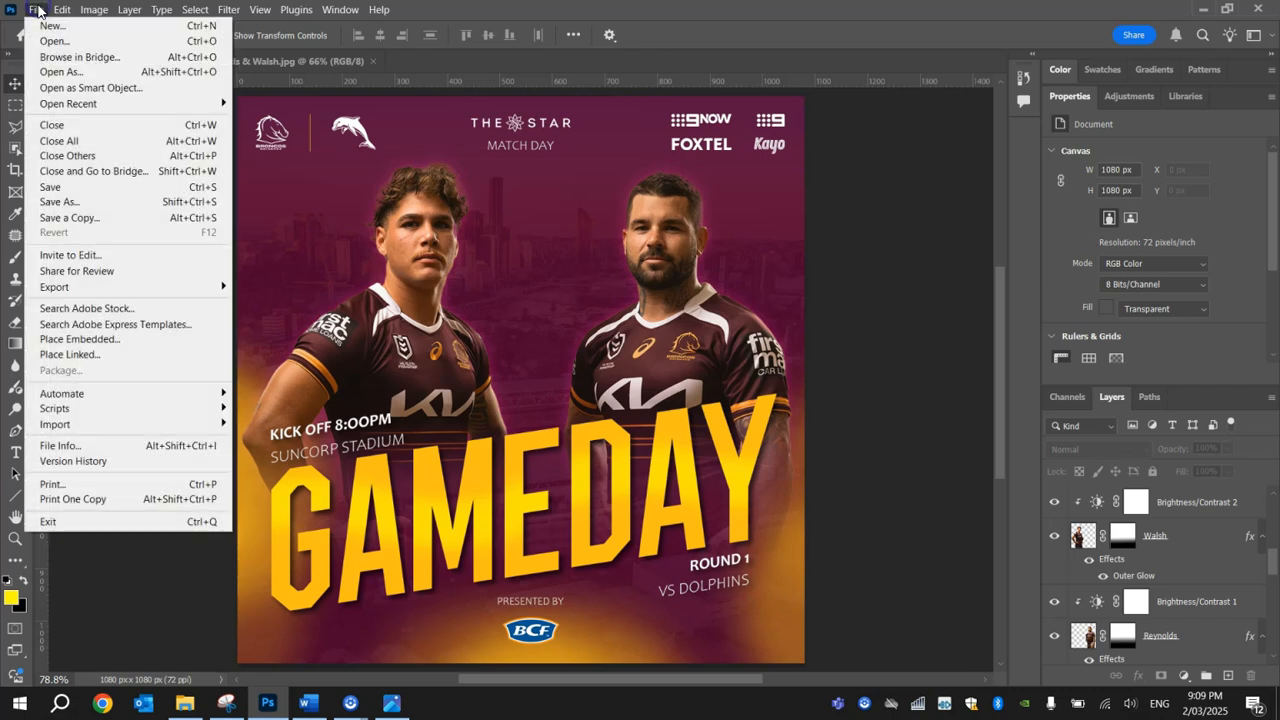
pyautogui.click(60, 201)
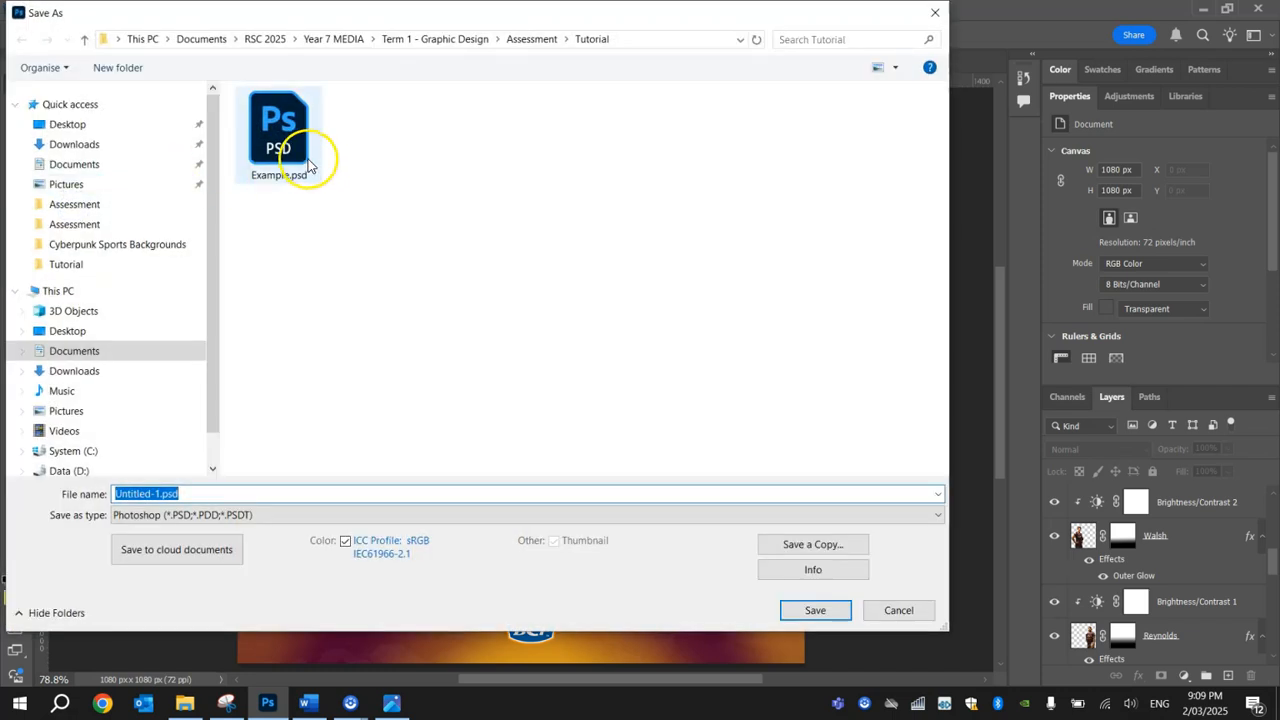
pyautogui.click(912, 612)
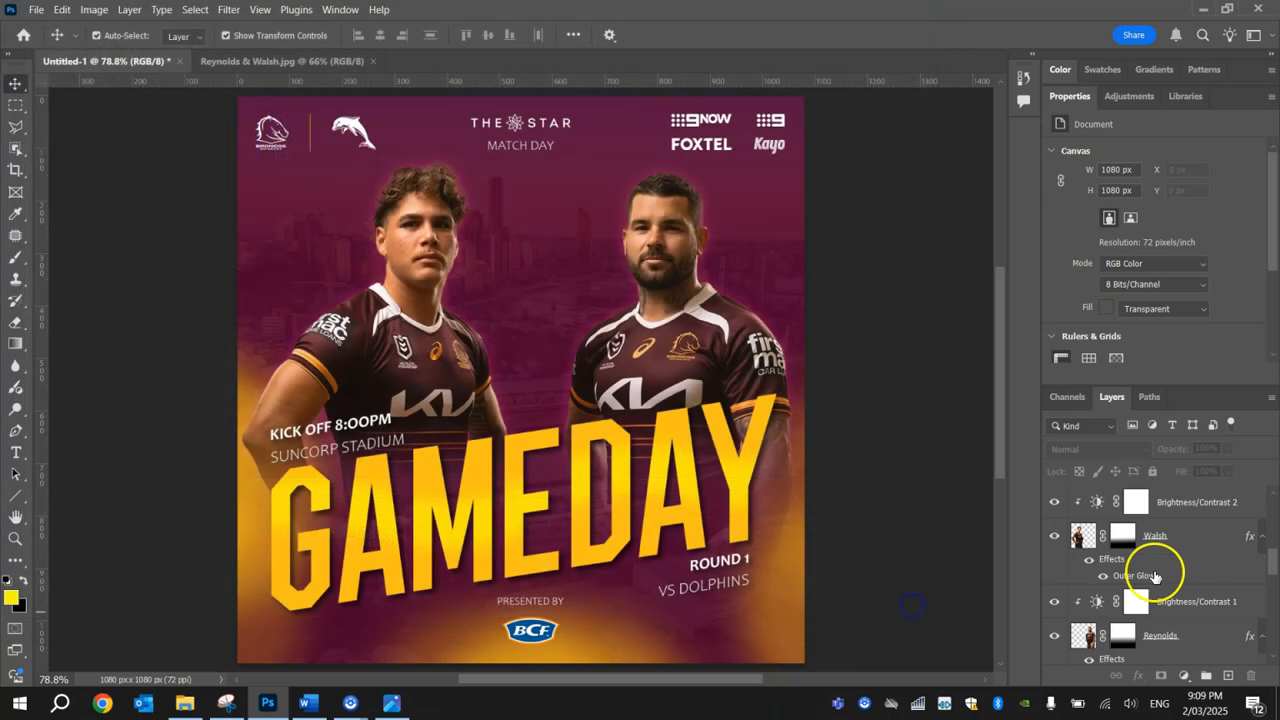
pyautogui.click(1155, 573)
pyautogui.moveTo(1271, 560); pyautogui.dragTo(1271, 507)
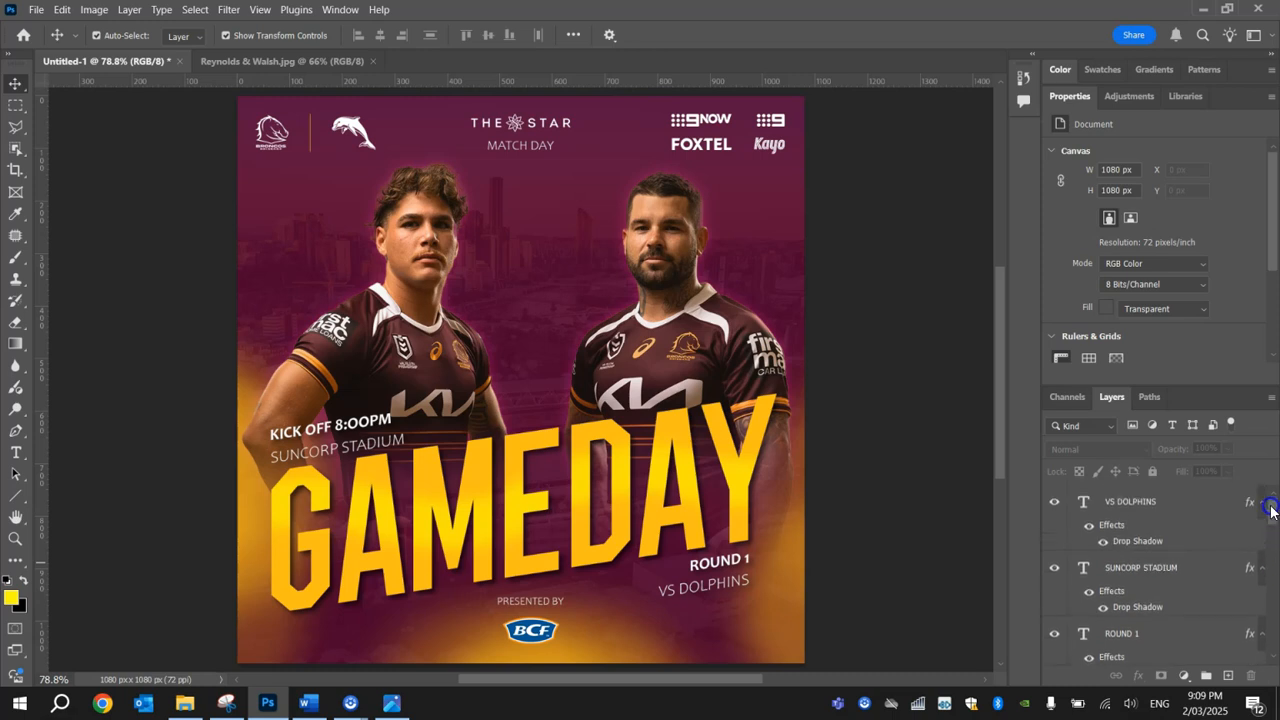